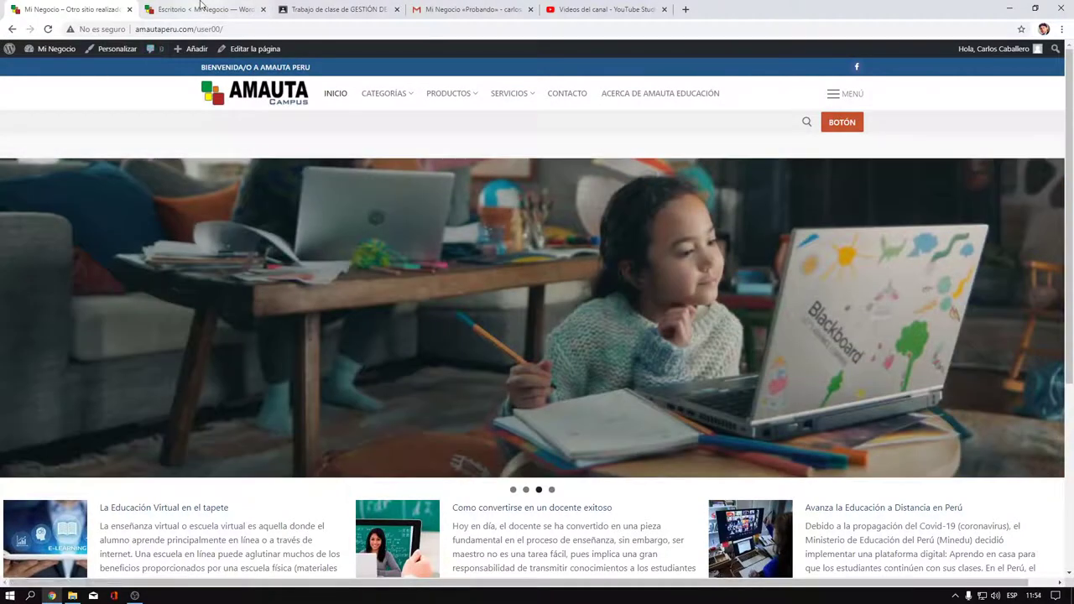
Step: Find the Yoast SEO plugin in the WordPress plugin directory, install it and activate it
left_click(203, 9)
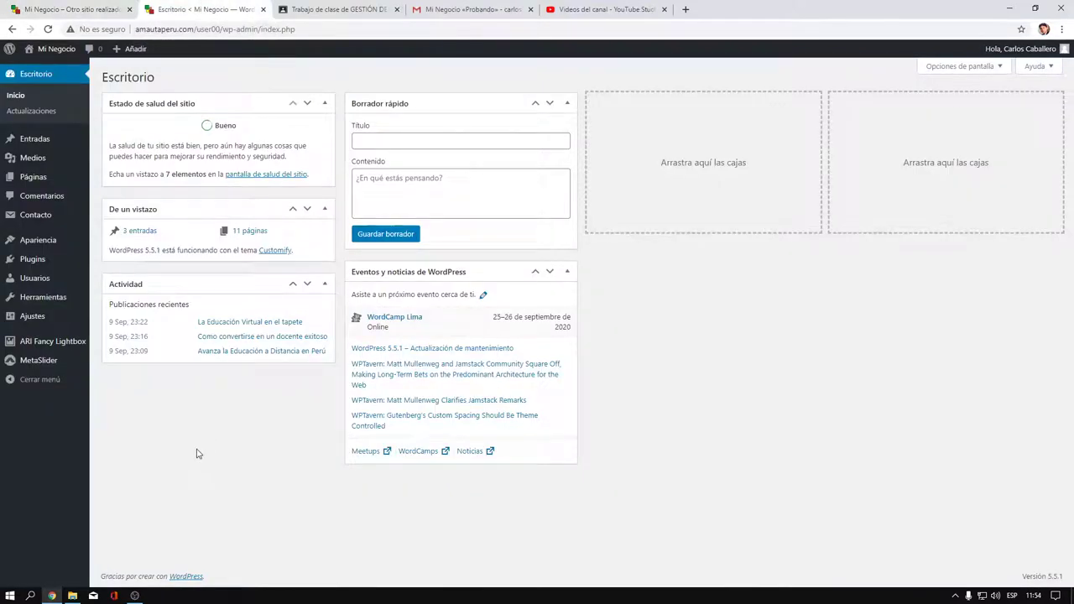
left_click(42, 261)
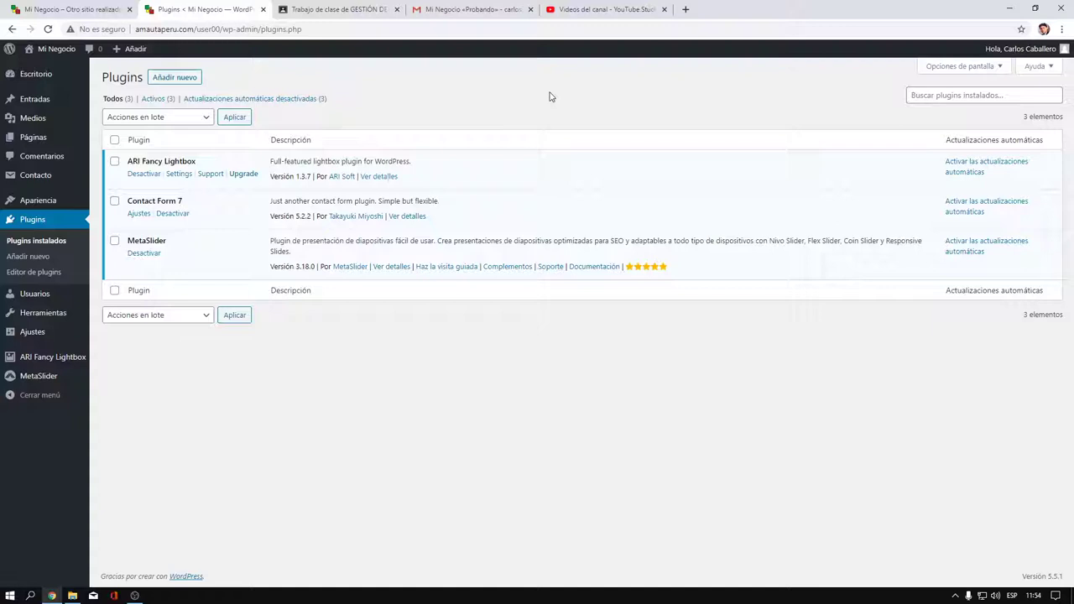
left_click(174, 77)
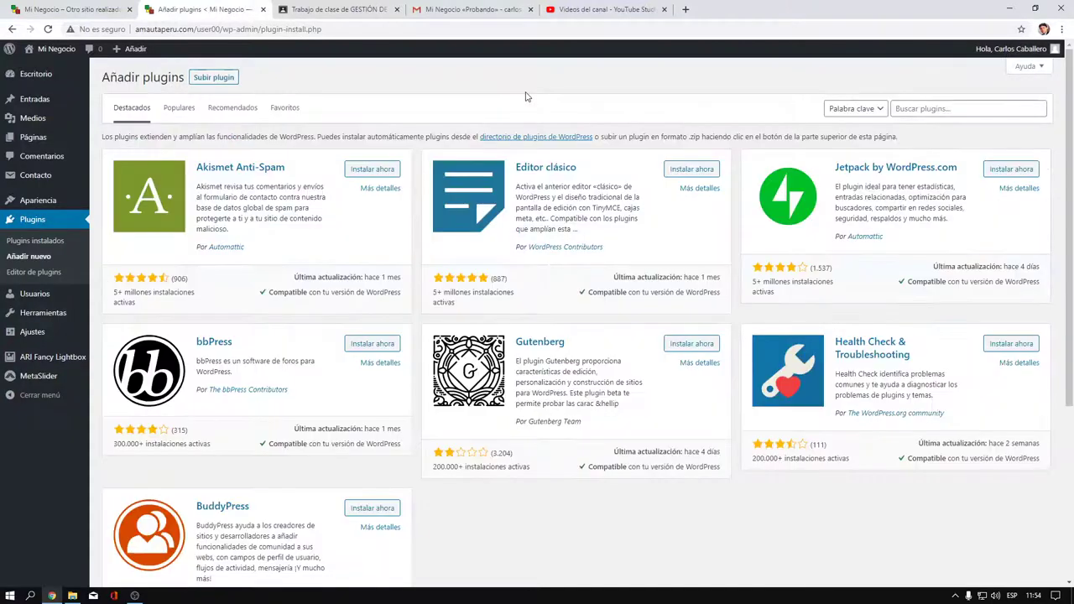
left_click(948, 107)
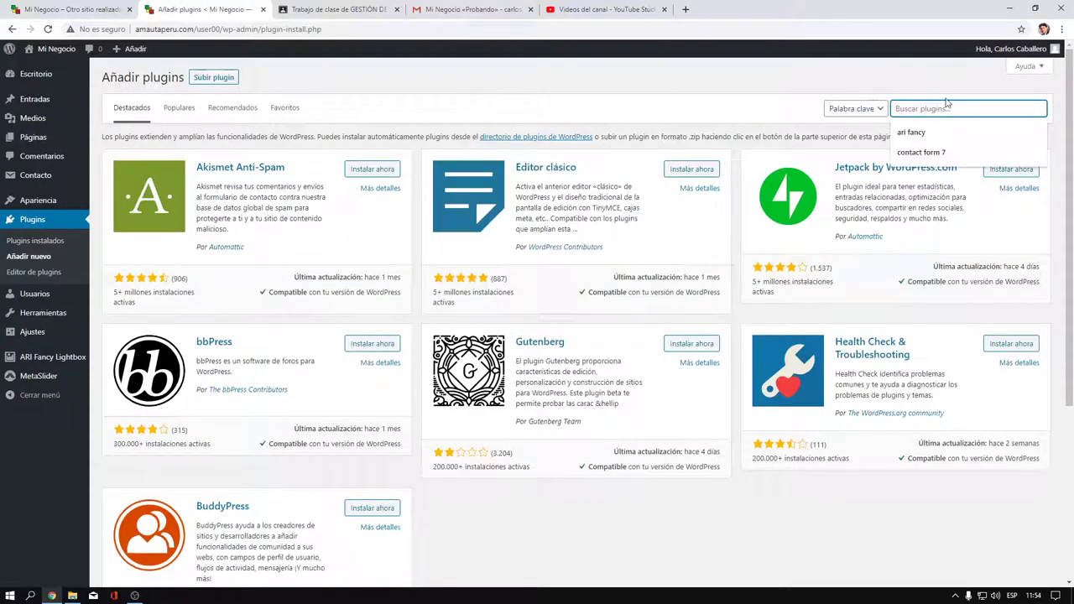
type("yoast seo")
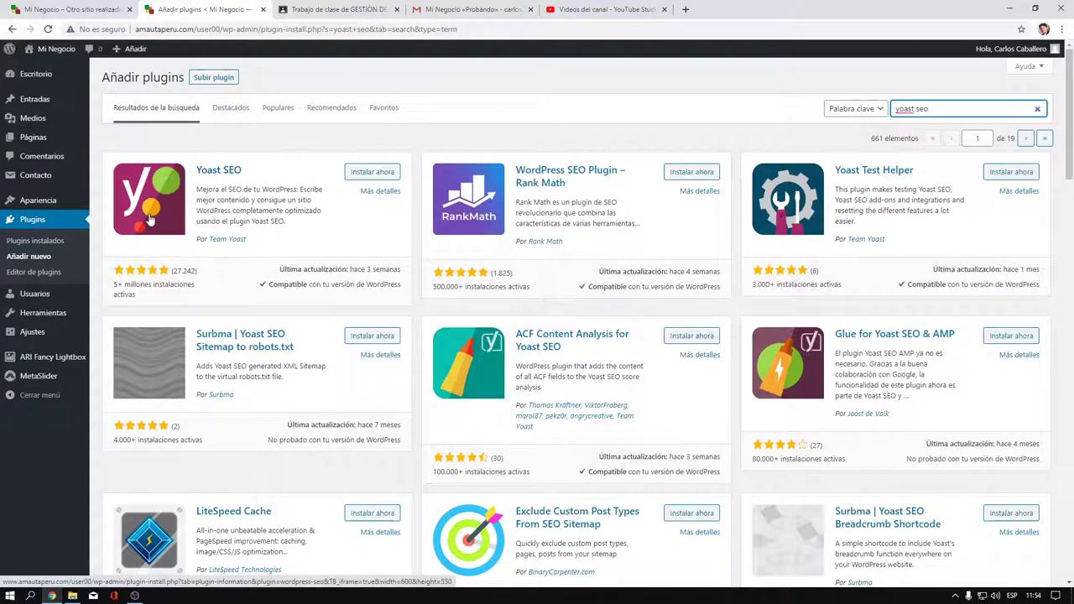
left_click(371, 173)
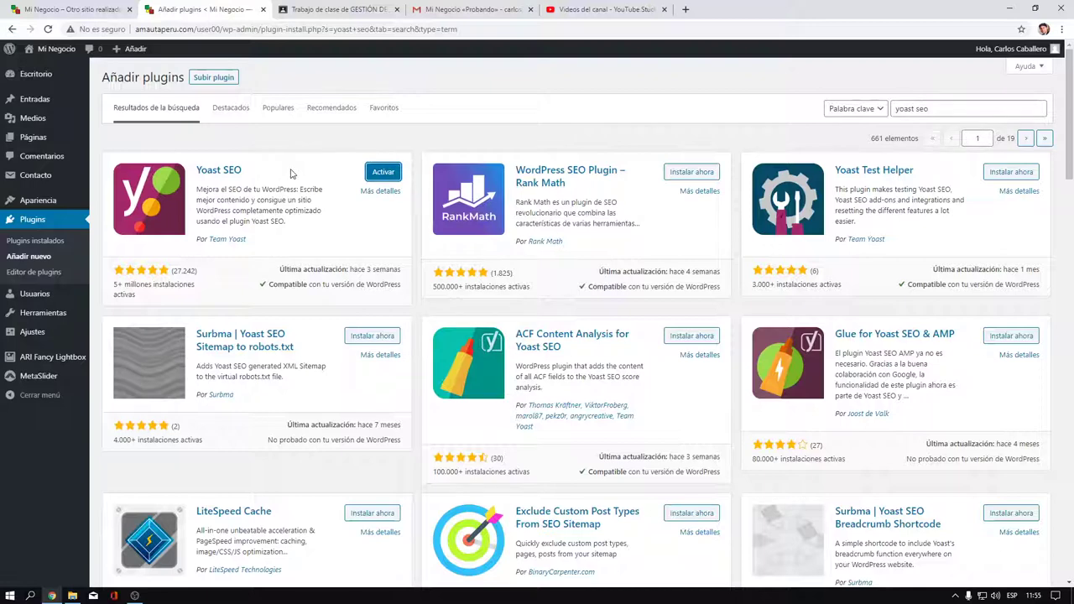
left_click(374, 180)
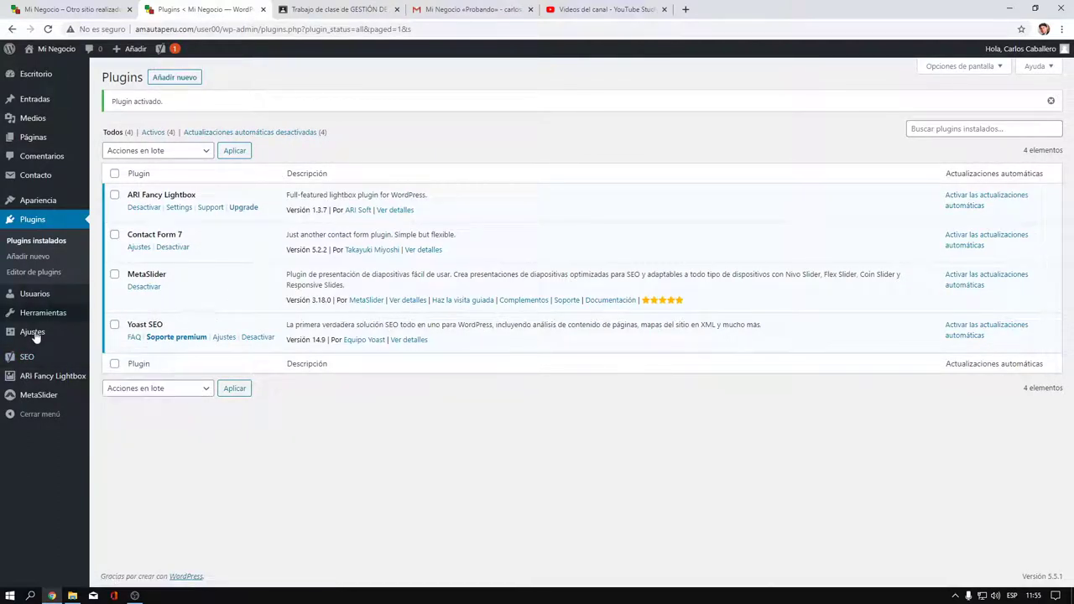
Step: Open the general settings of Yoast SEO and look through the problems, notices and Premium information
mouse_move(14, 363)
left_click(28, 360)
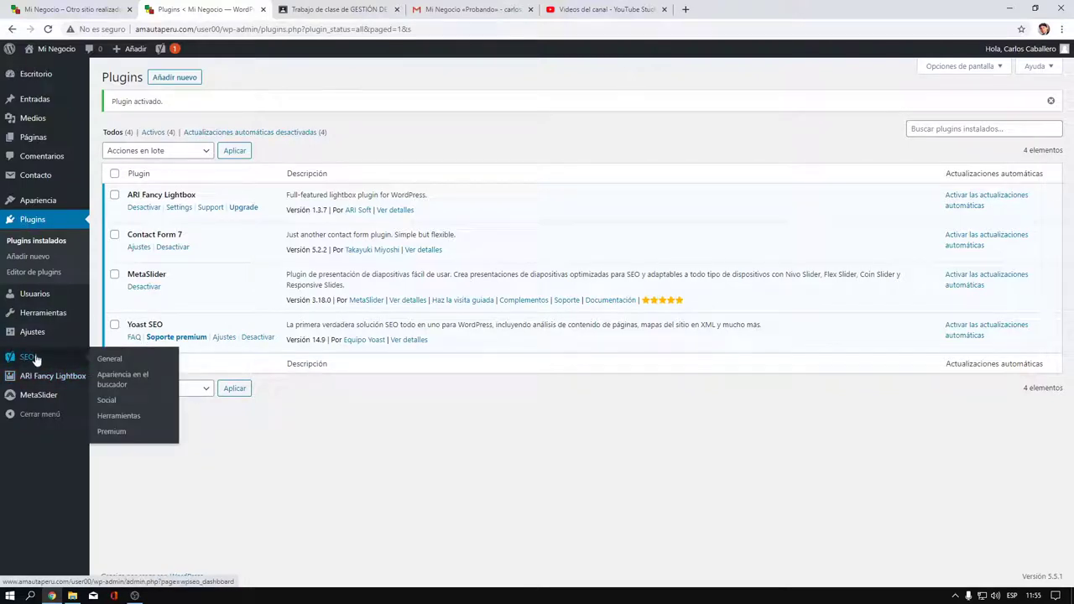
mouse_move(28, 362)
left_click(25, 360)
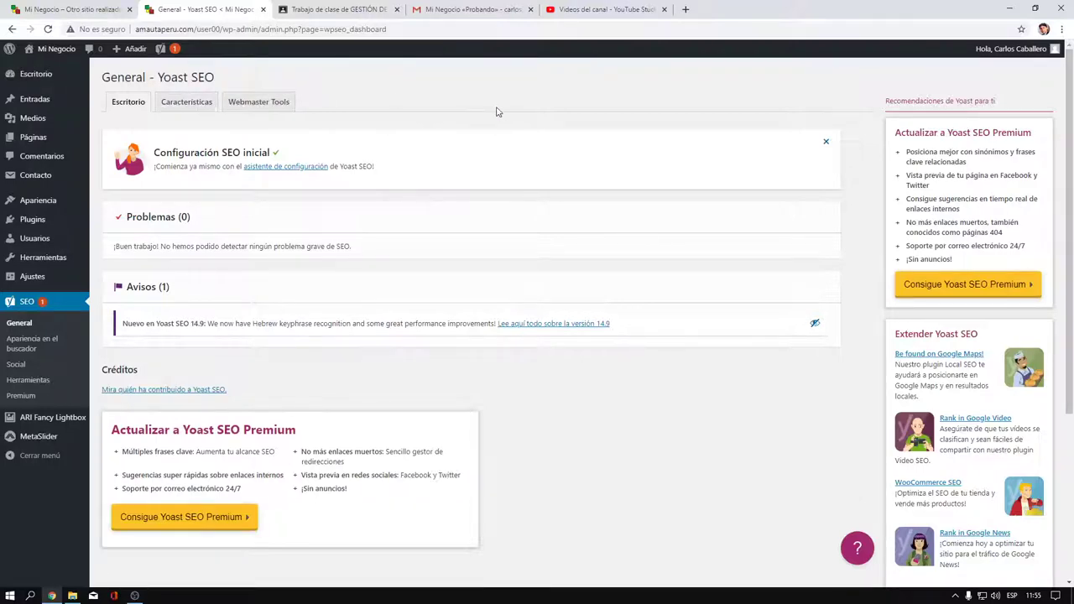
scroll(601, 210, "down", 3)
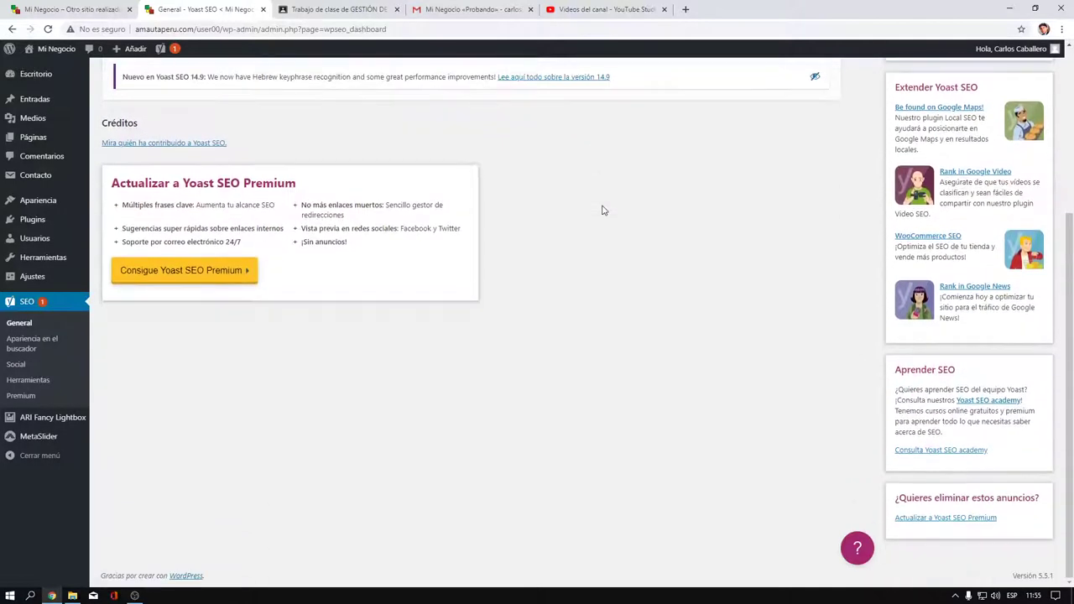
scroll(602, 210, "up", 3)
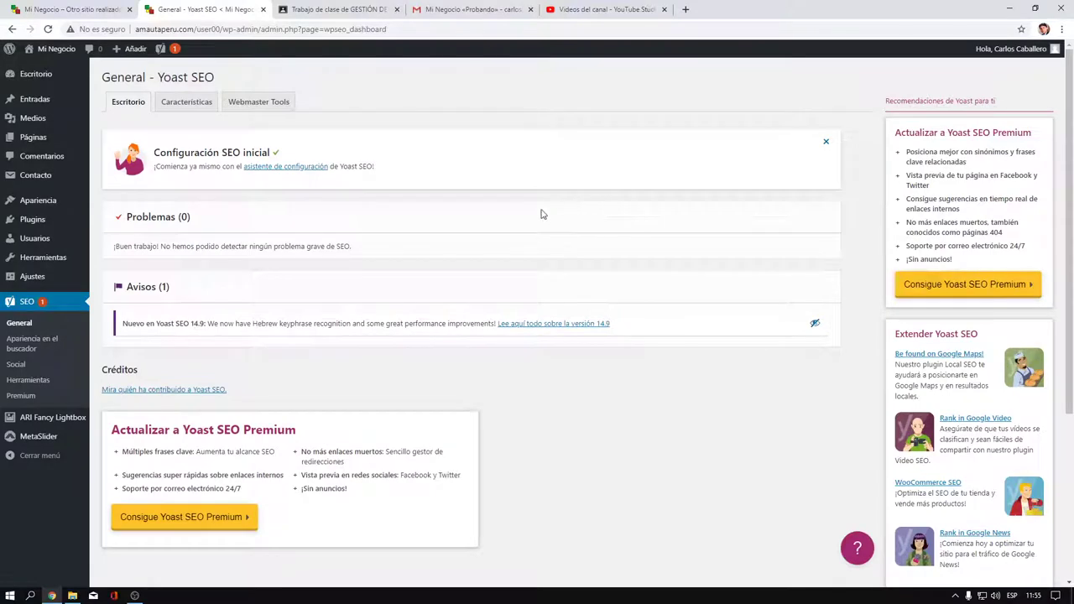
scroll(569, 319, "down", 3)
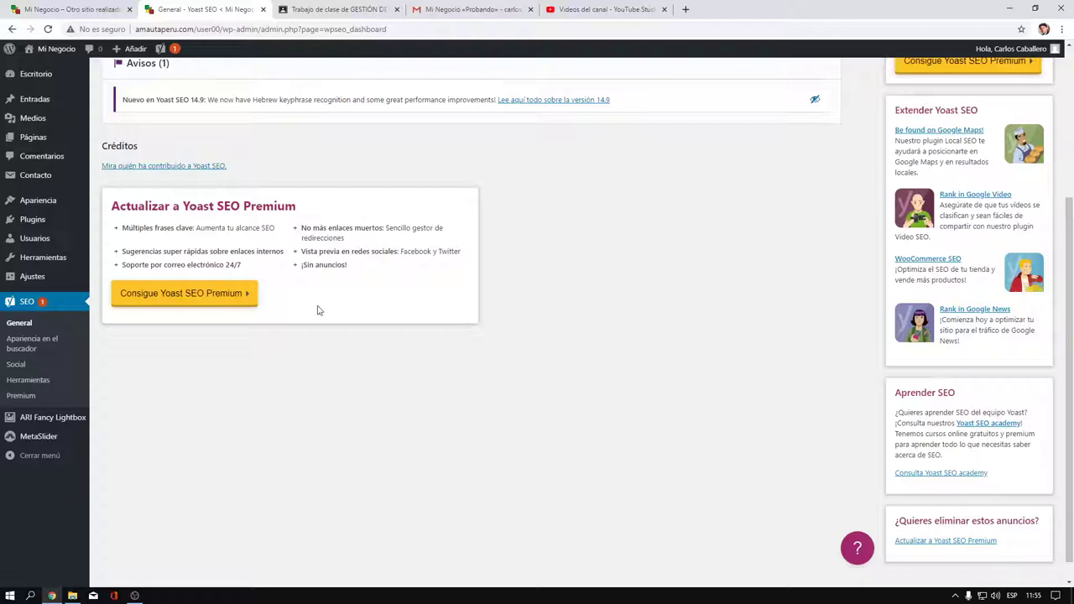
scroll(582, 299, "up", 2)
scroll(582, 299, "up", 1)
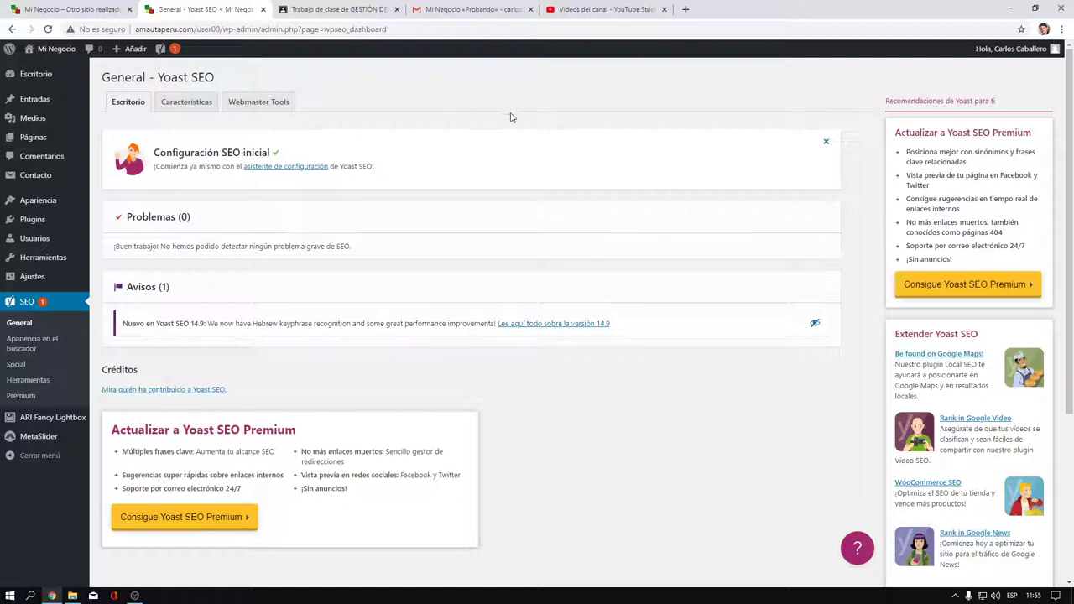
Step: Open the post "La Educación Virtual en el tapete" for editing and expand its Yoast SEO readability analysis
left_click(40, 100)
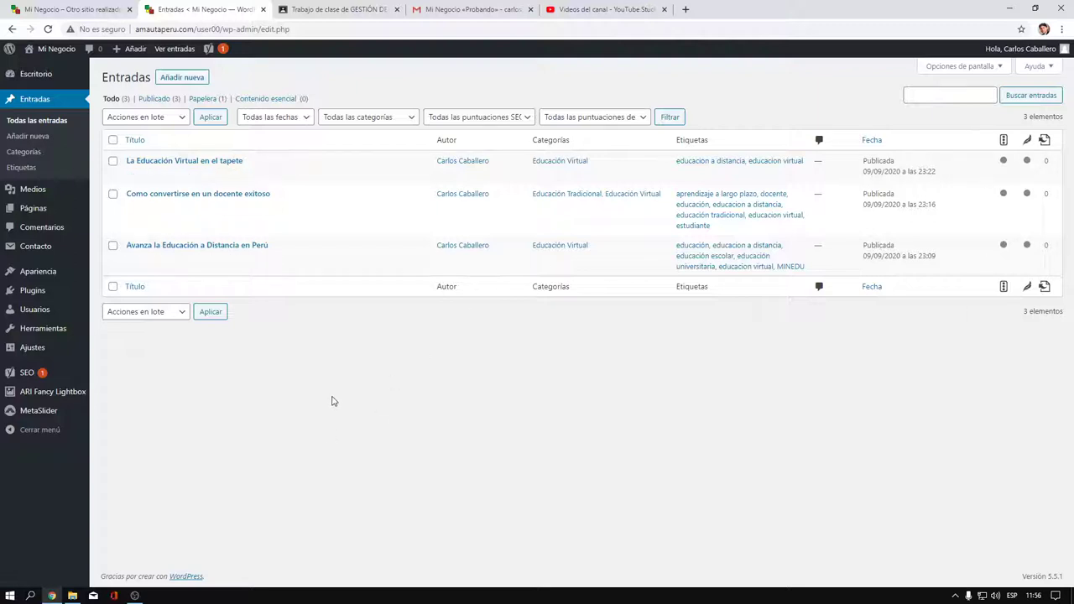
left_click(136, 174)
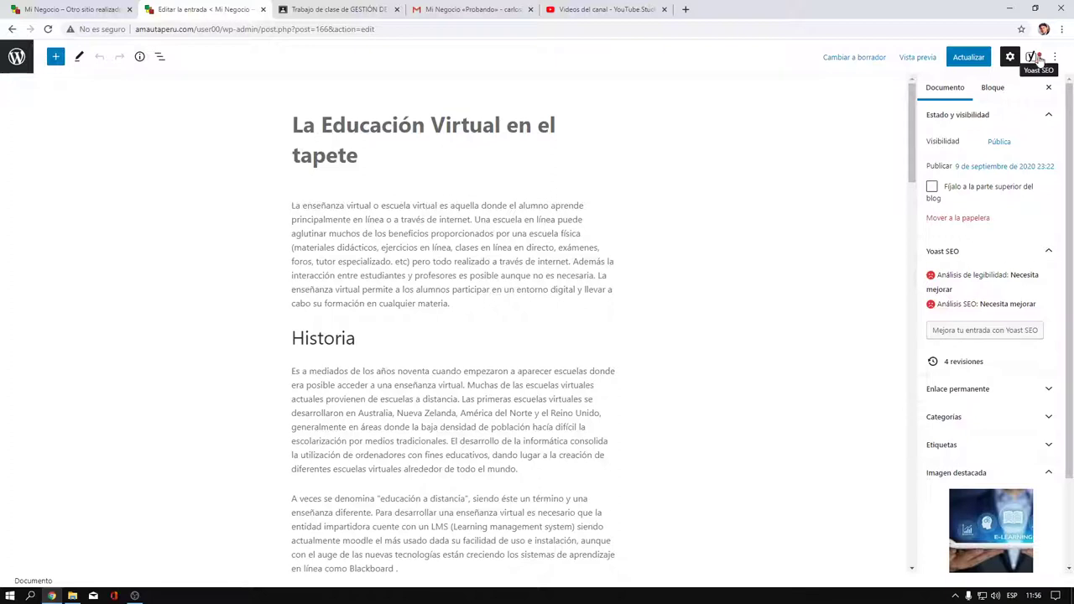
left_click(1036, 58)
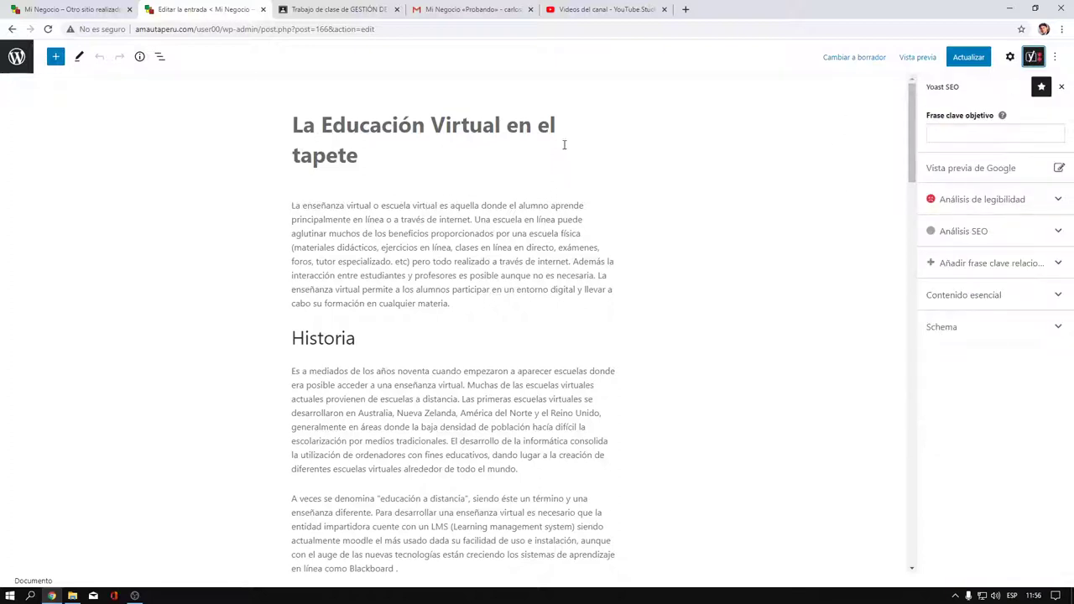
left_click(1039, 204)
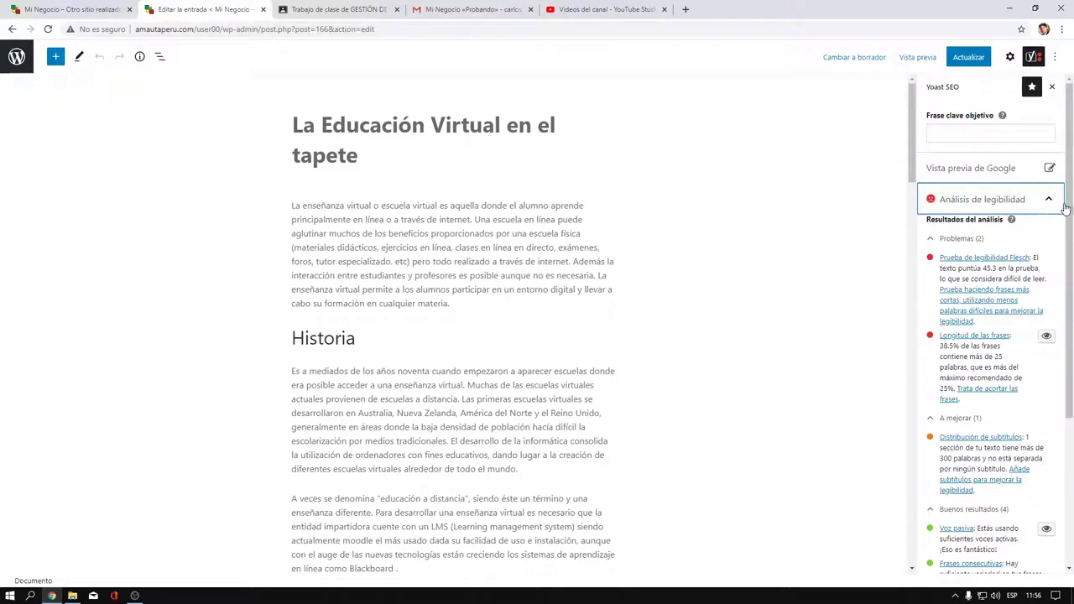
mouse_move(1071, 209)
left_mouse_down()
mouse_move(1072, 228)
mouse_move(1072, 199)
mouse_move(1072, 220)
left_mouse_up()
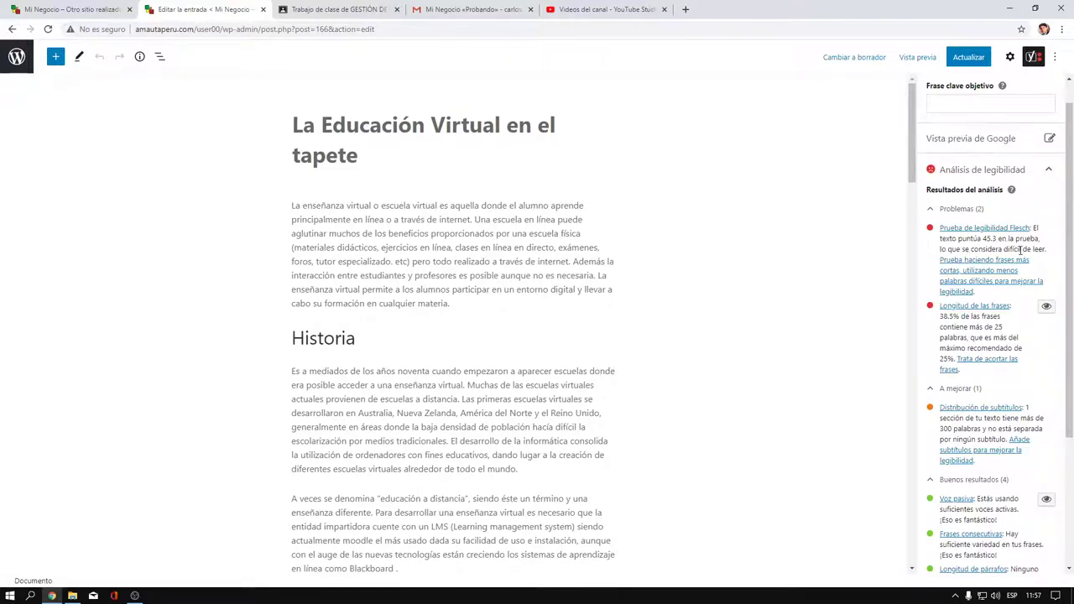
Step: Split the introductory paragraph so that a new paragraph starts at "Además la interacción entre estudiantes"
scroll(472, 256, "down", 3)
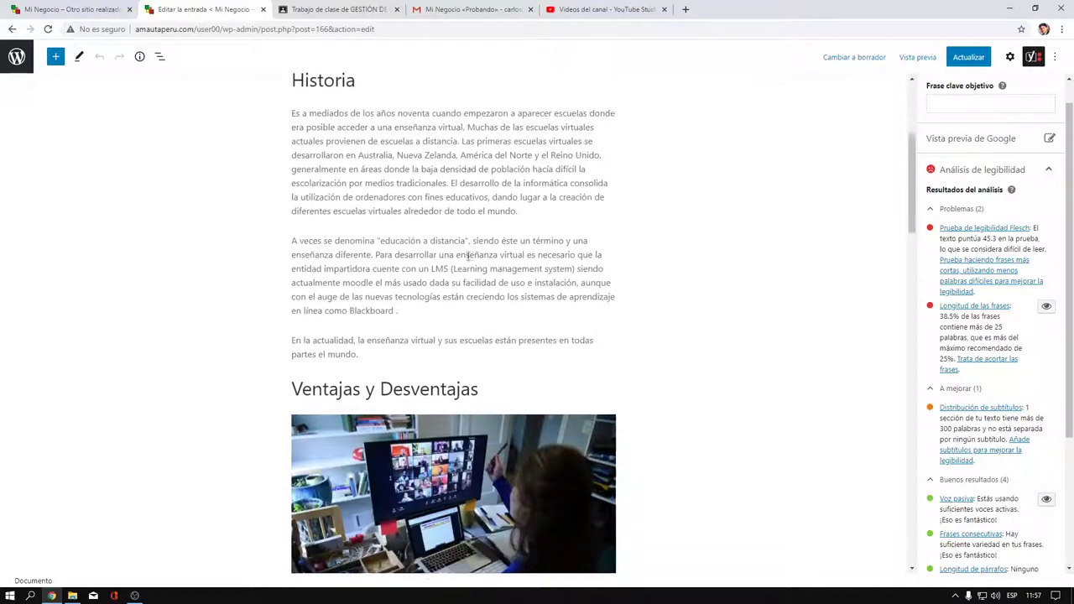
scroll(470, 255, "up", 3)
scroll(468, 256, "down", 10)
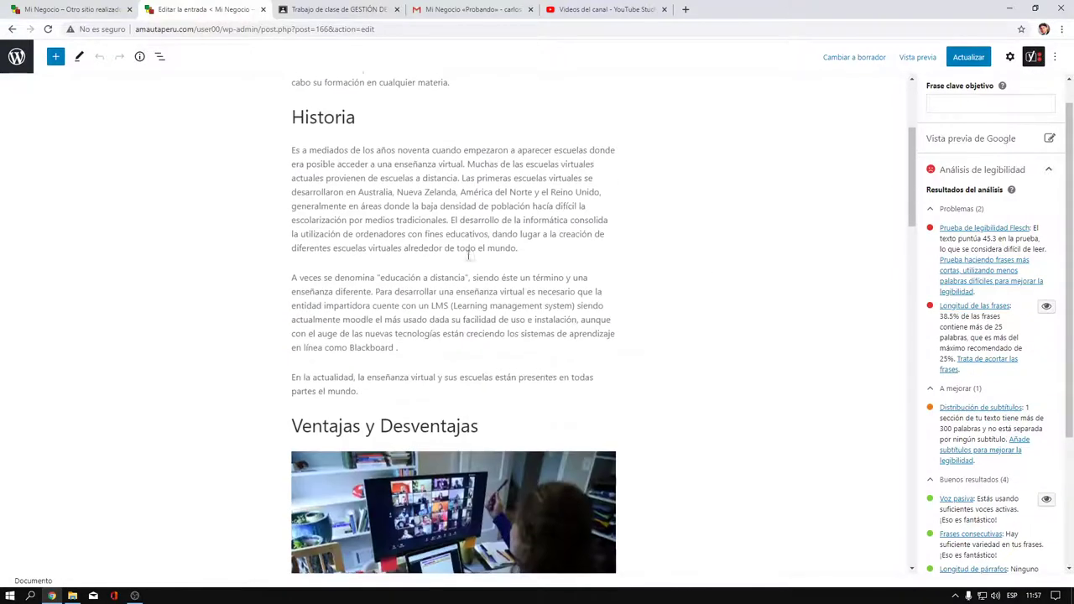
scroll(468, 256, "down", 2)
scroll(468, 256, "up", 10)
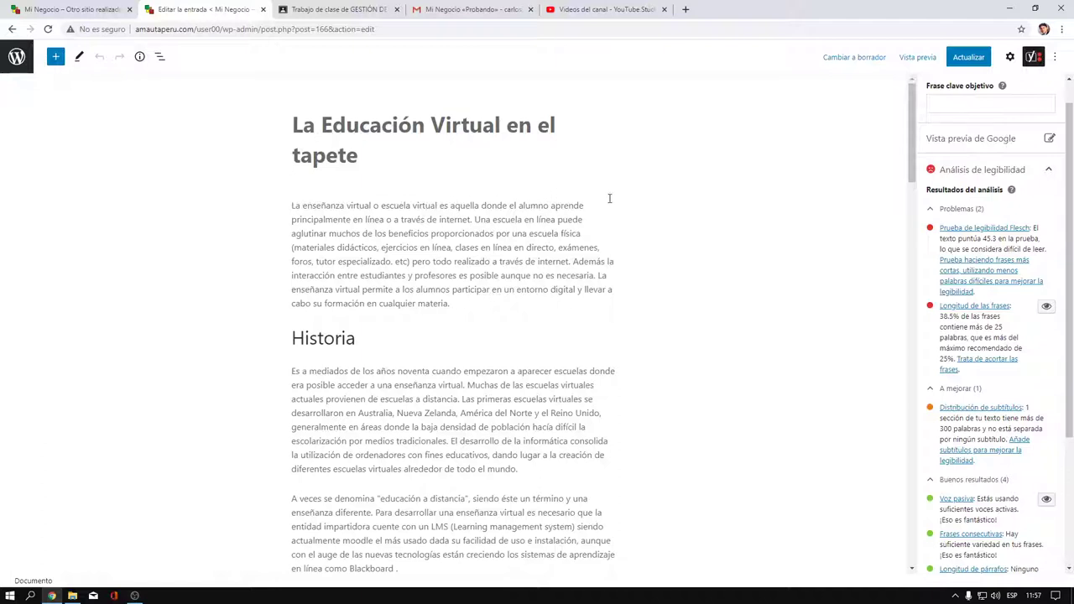
left_click(576, 276)
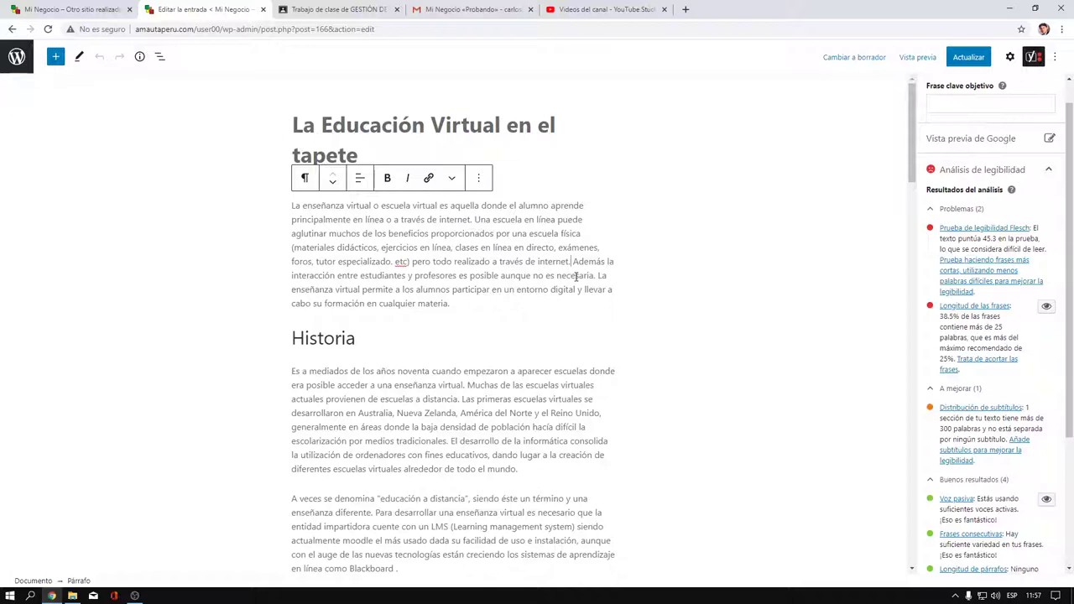
key("Delete")
key("Return")
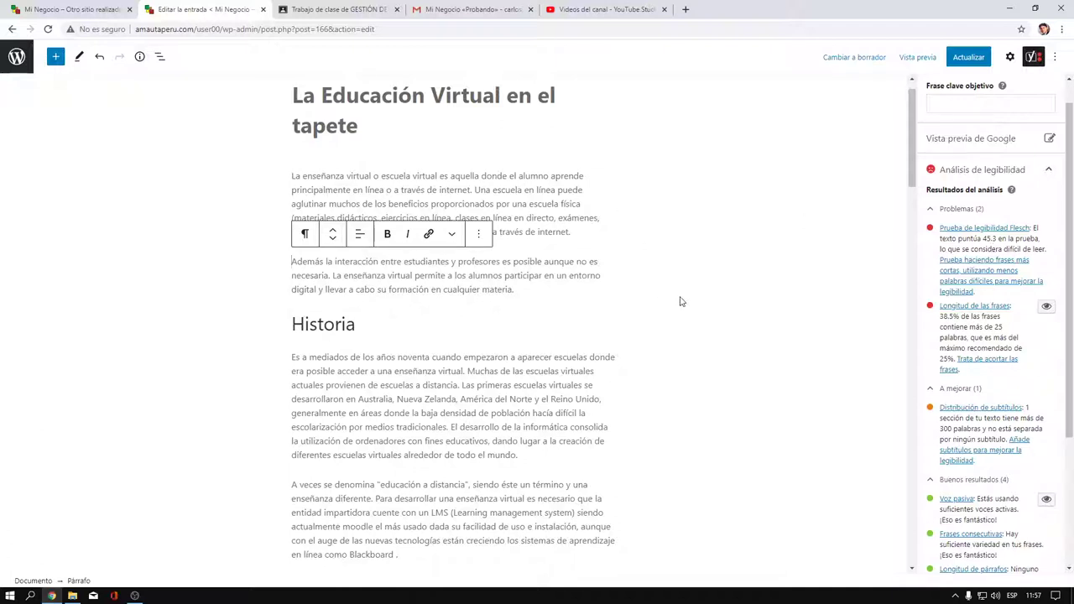
Step: Split the first Historia paragraph into three, starting new paragraphs at "Las primeras escuelas virtuales" and "El desarrollo de la informática"
scroll(636, 311, "down", 1)
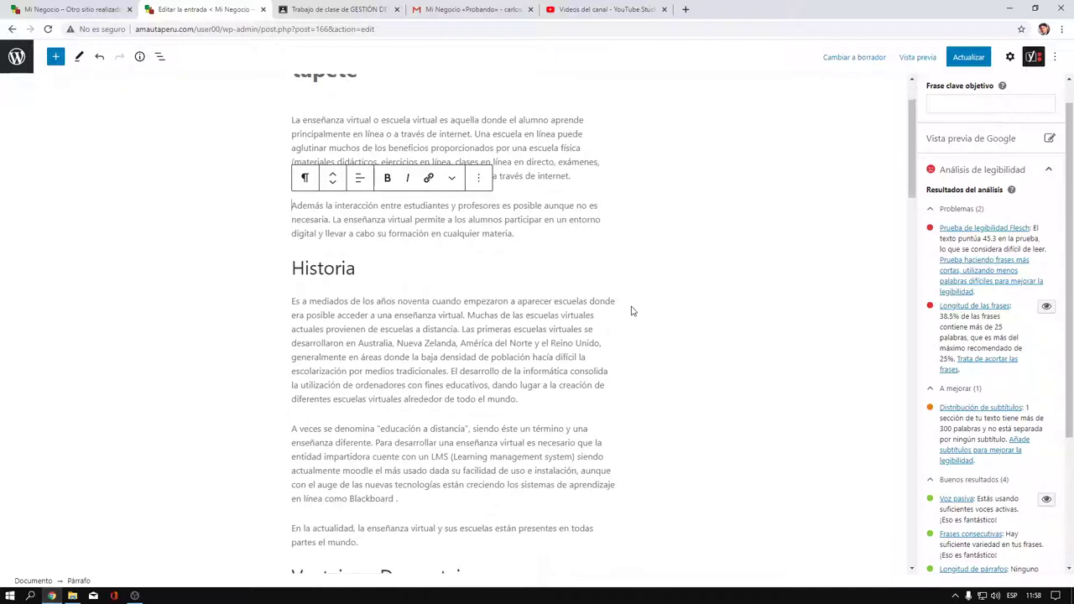
left_click(461, 329)
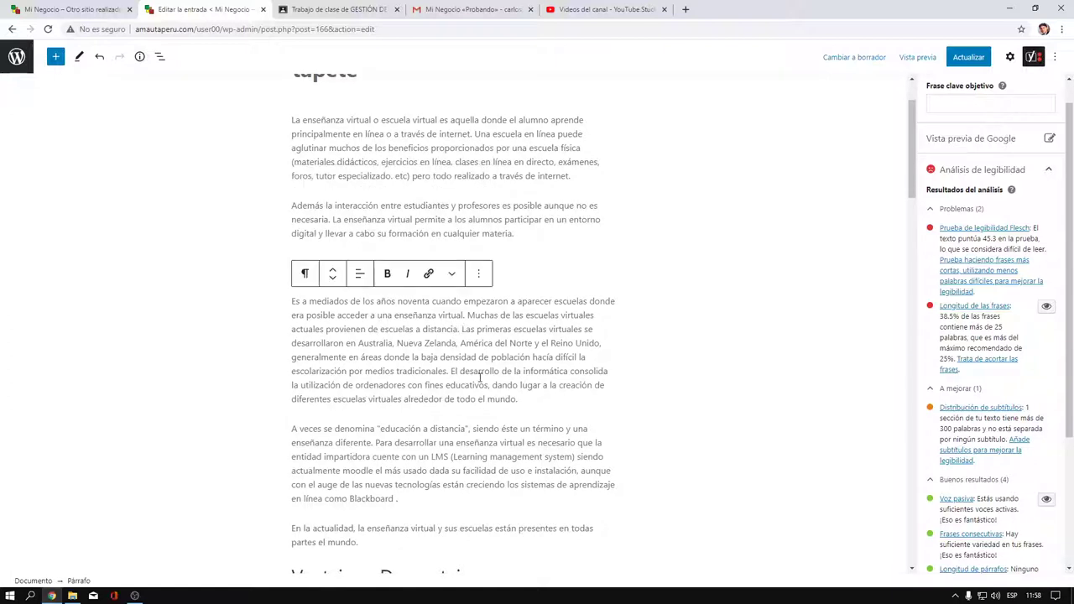
key("Return")
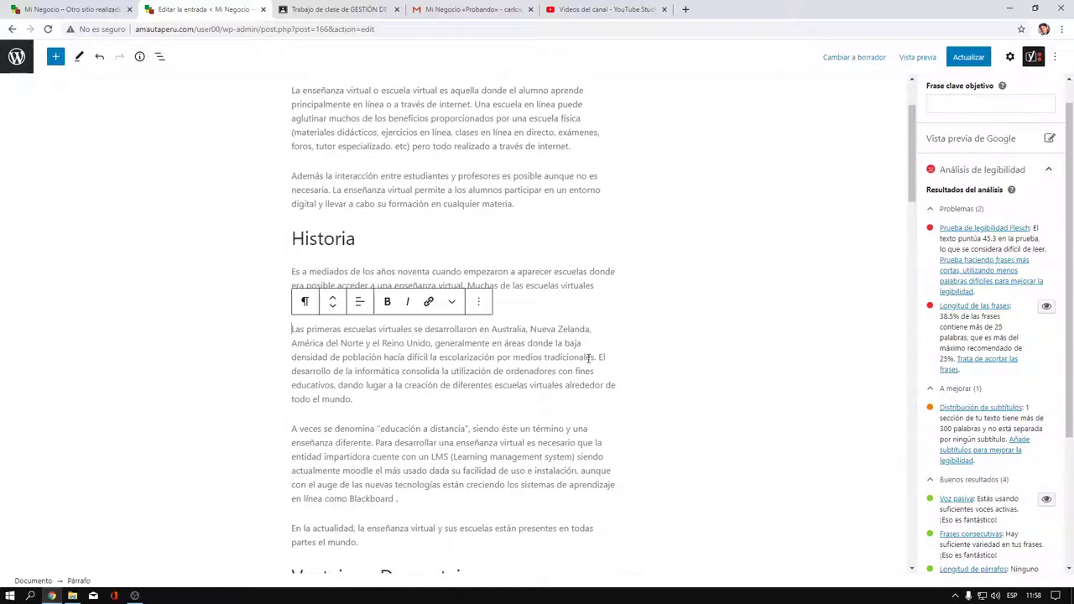
left_click(598, 357)
key("Return")
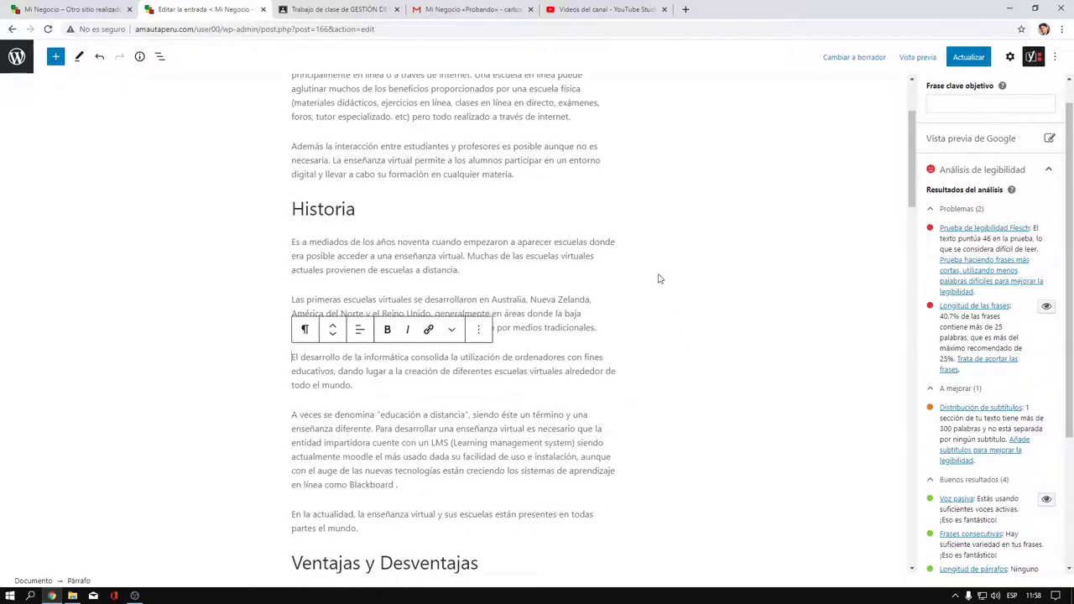
Step: Split the opening paragraph of the post so that a new paragraph starts at "Una escuela en línea puede"
scroll(604, 336, "down", 2)
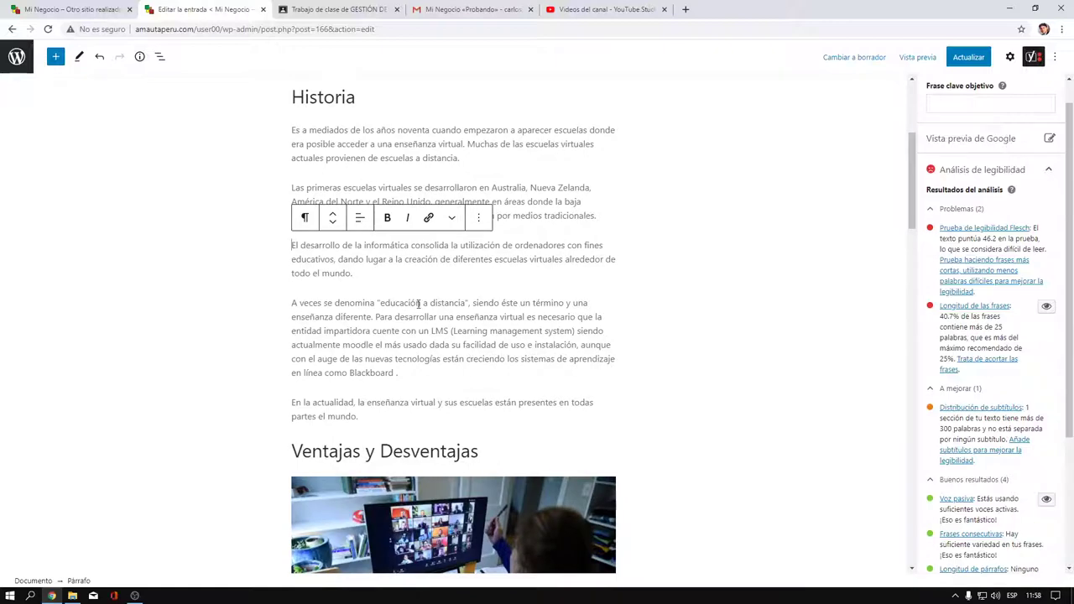
scroll(531, 333, "down", 5)
scroll(470, 289, "down", 5)
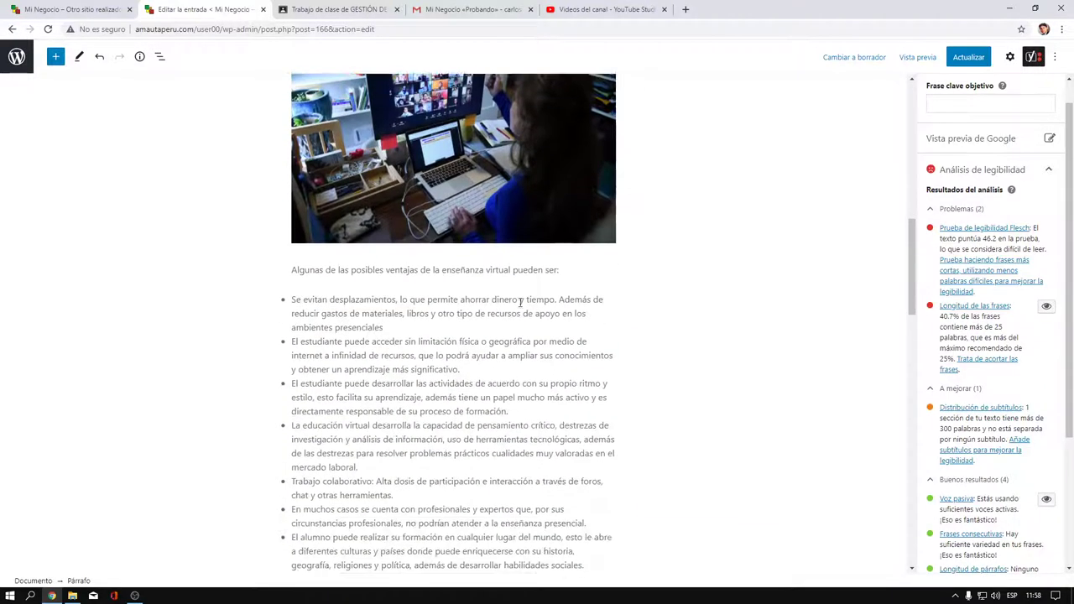
scroll(486, 287, "down", 2)
scroll(470, 289, "up", 15)
scroll(447, 298, "up", 1)
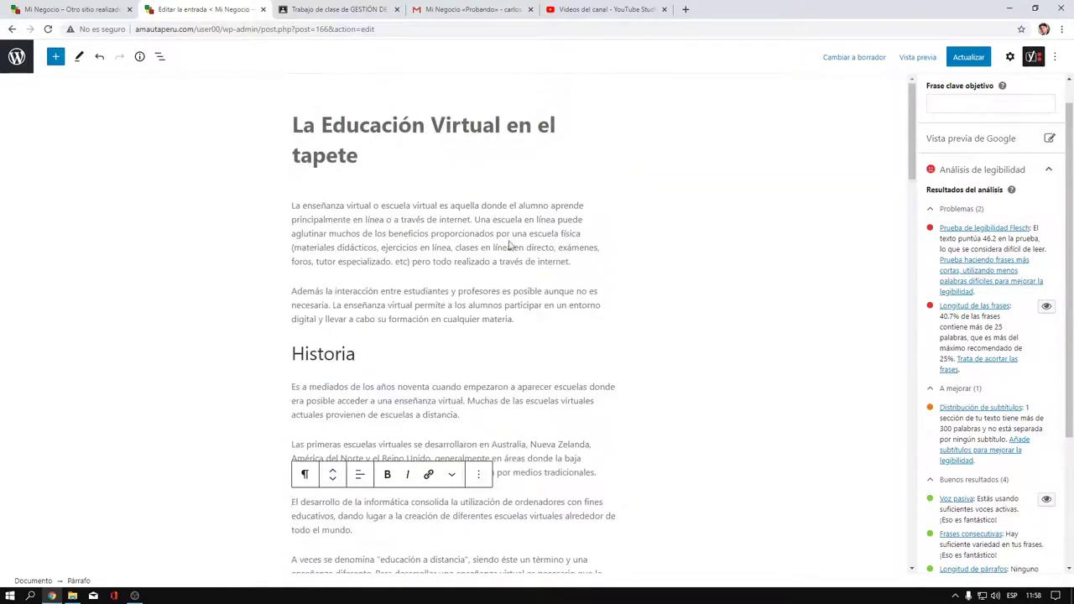
left_click(472, 220)
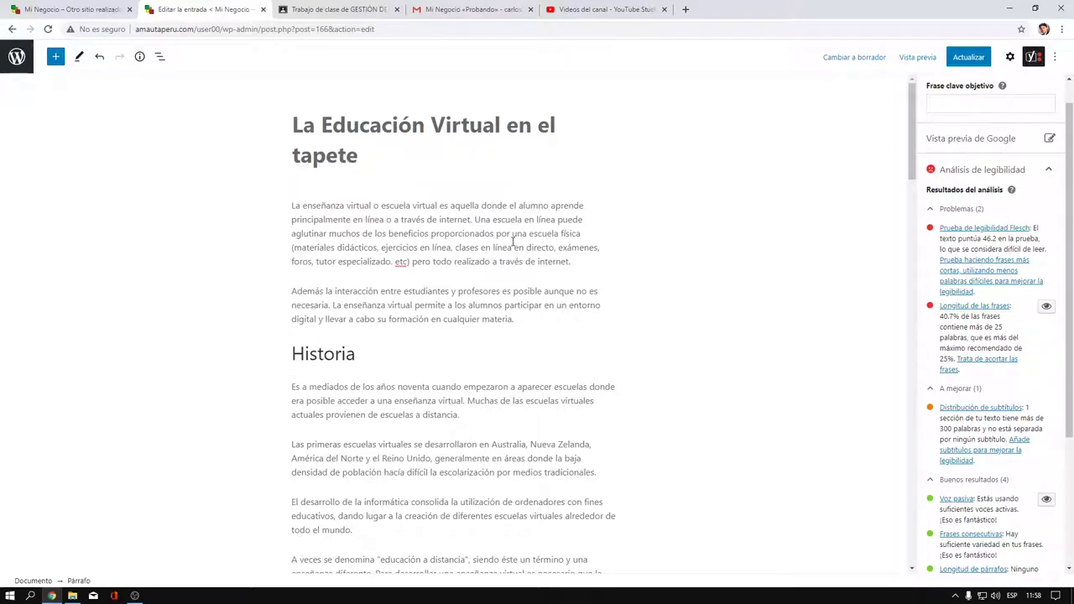
key("Return")
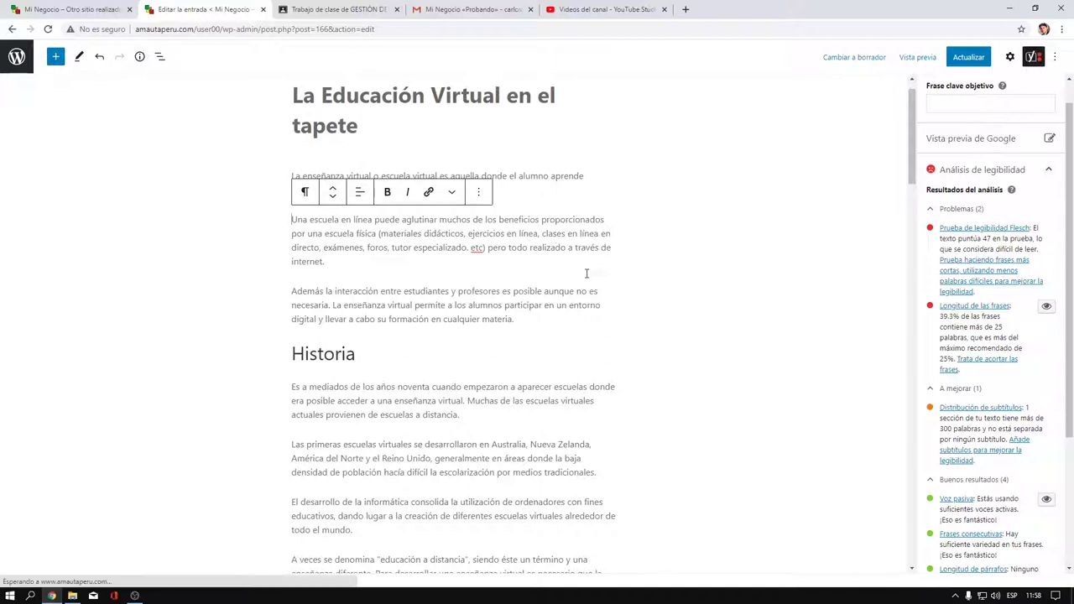
Step: Split the Historia paragraph about "educación a distancia" so that a new paragraph starts at "Para desarrollar una enseñanza virtual"
scroll(591, 277, "down", 3)
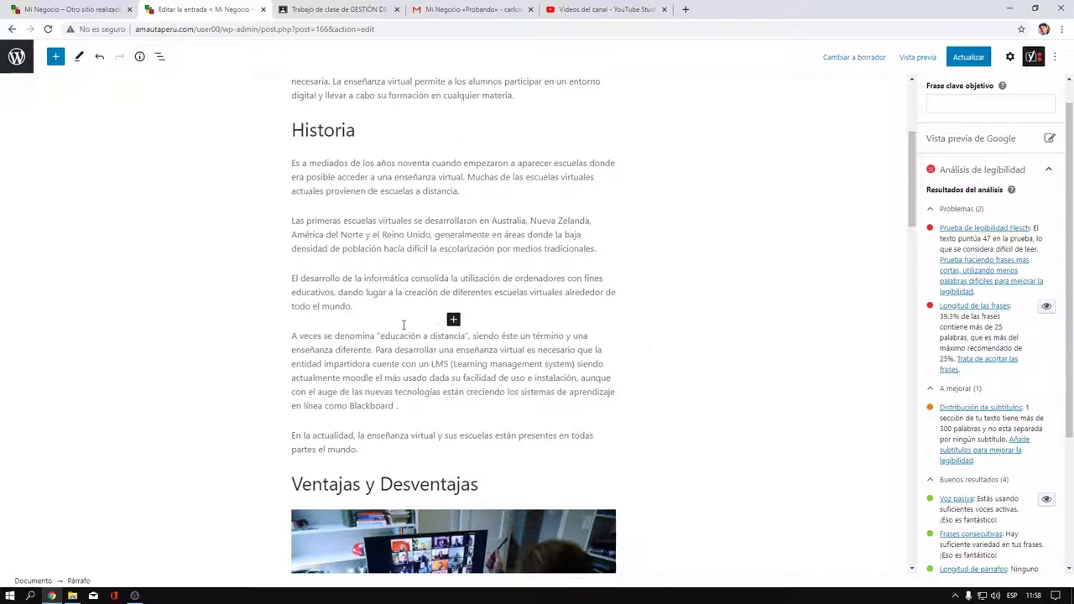
left_click(373, 351)
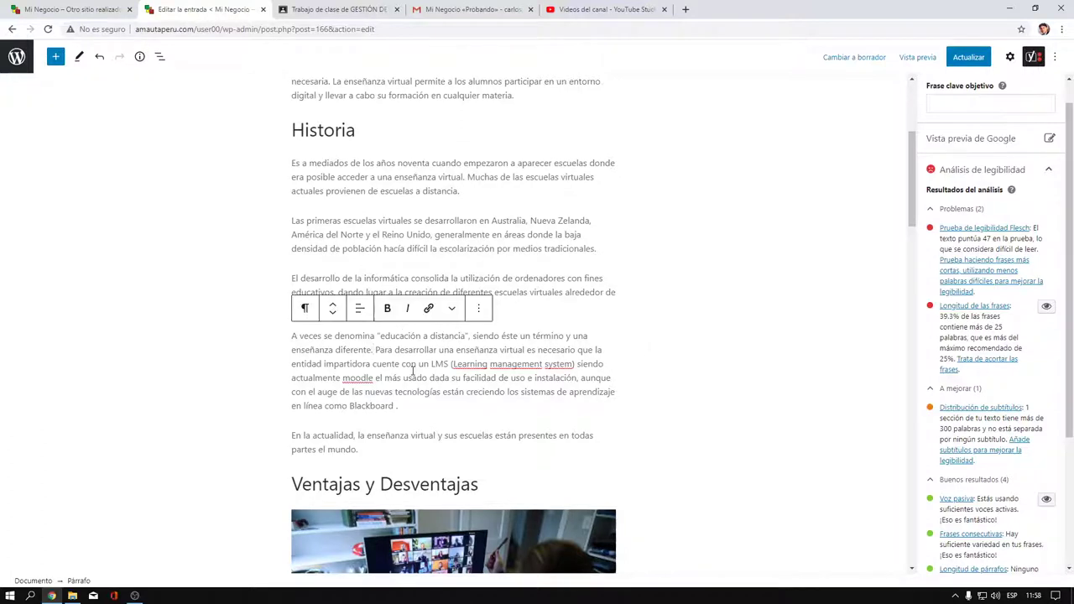
key("Return")
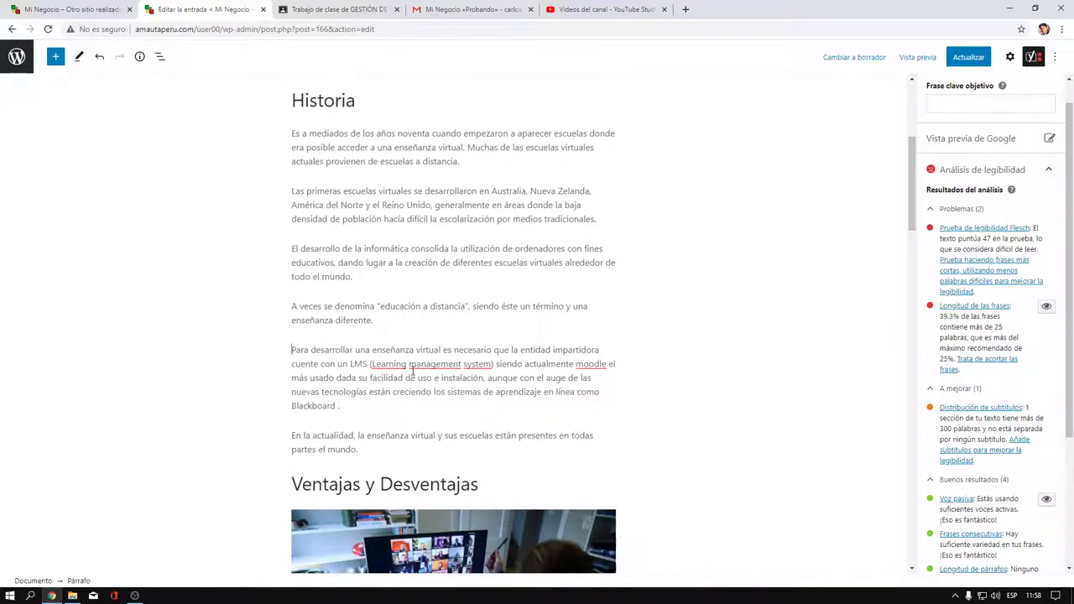
Step: Split the first Historia paragraph so that a new paragraph starts at "Muchas de las escuelas virtuales"
left_click(354, 403)
scroll(417, 261, "up", 1)
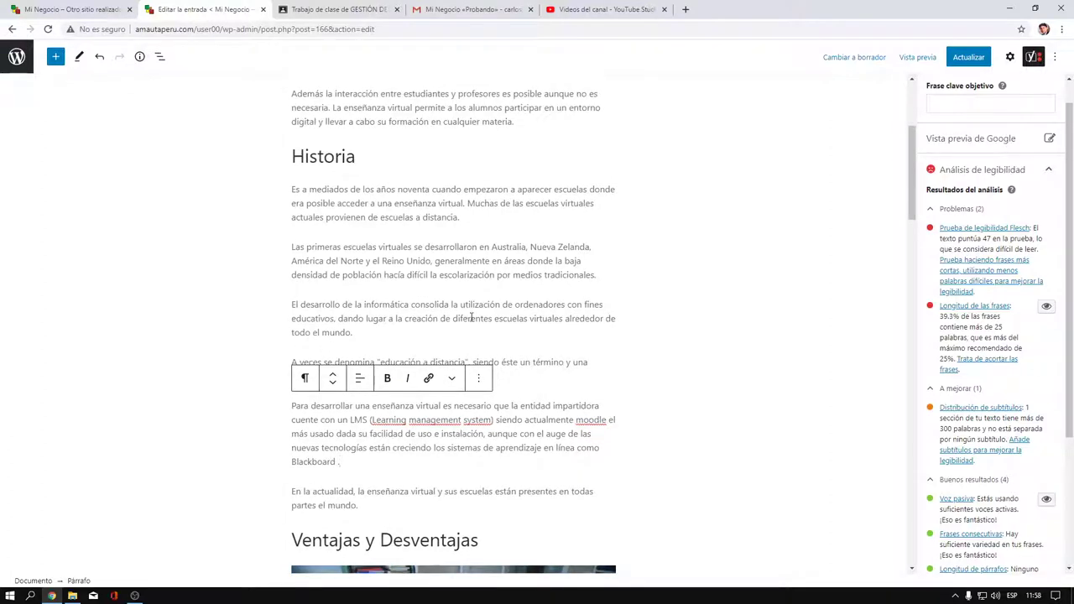
scroll(392, 296, "up", 1)
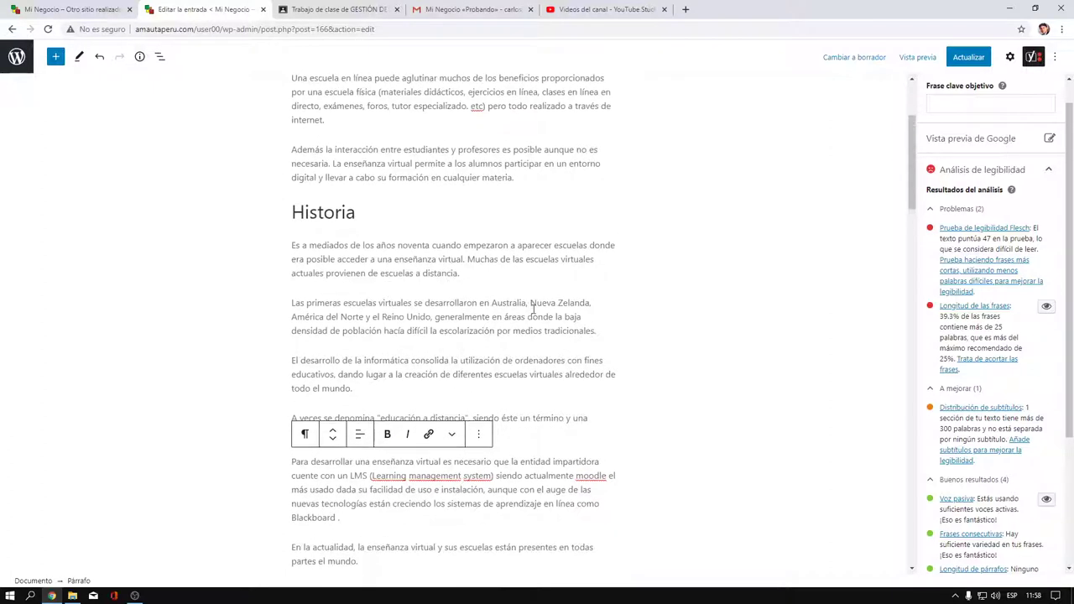
scroll(438, 319, "up", 1)
left_click(466, 316)
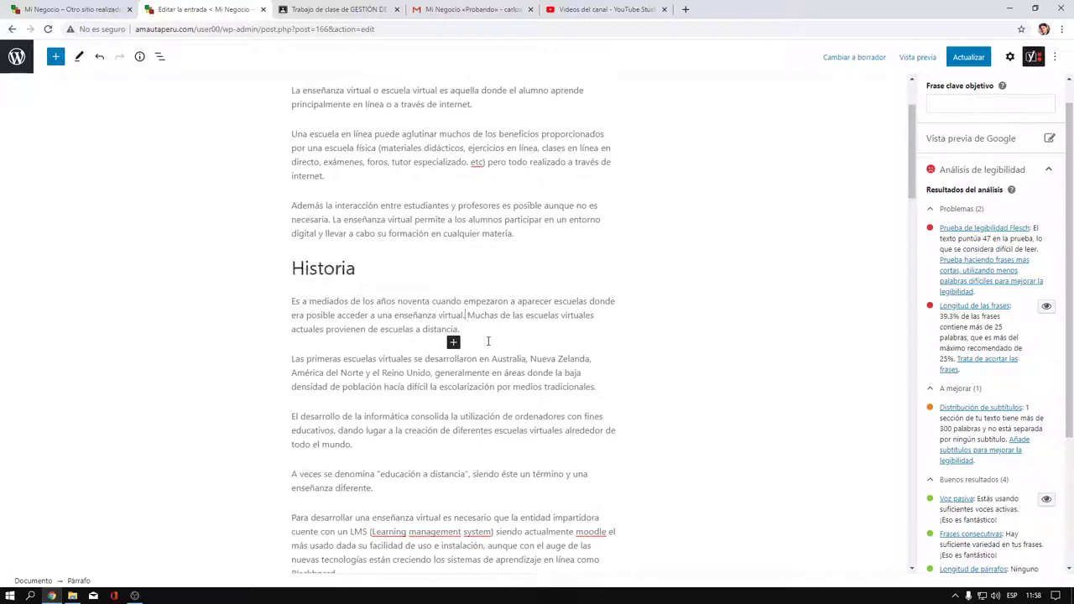
key("Return")
Step: Split the last introductory paragraph after "necesaria." so that a new paragraph starts at "La enseñanza virtual permite"
scroll(635, 287, "up", 2)
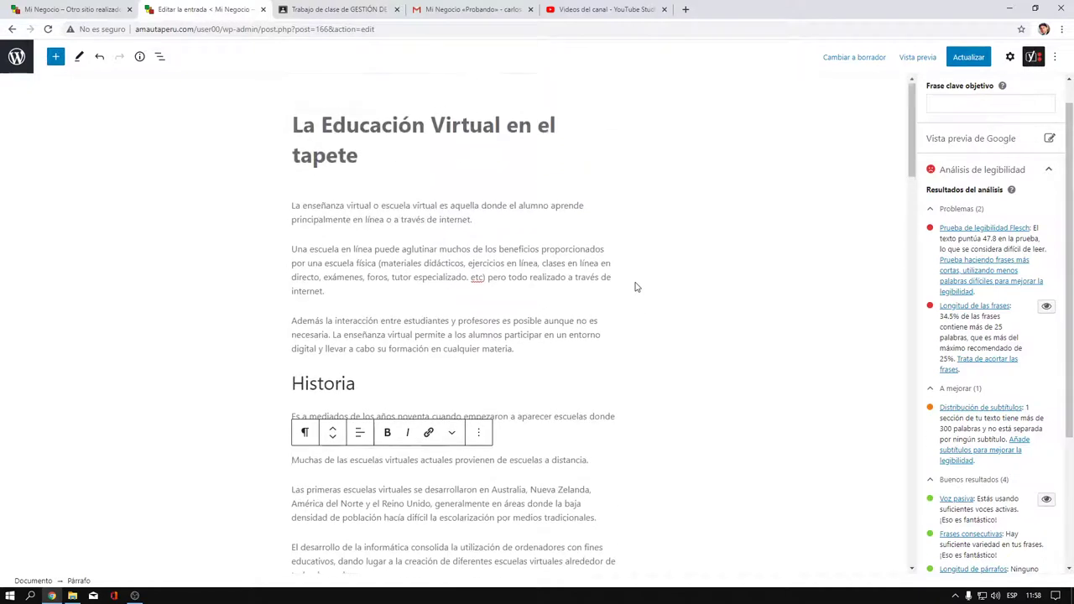
left_click(332, 334)
key("Return")
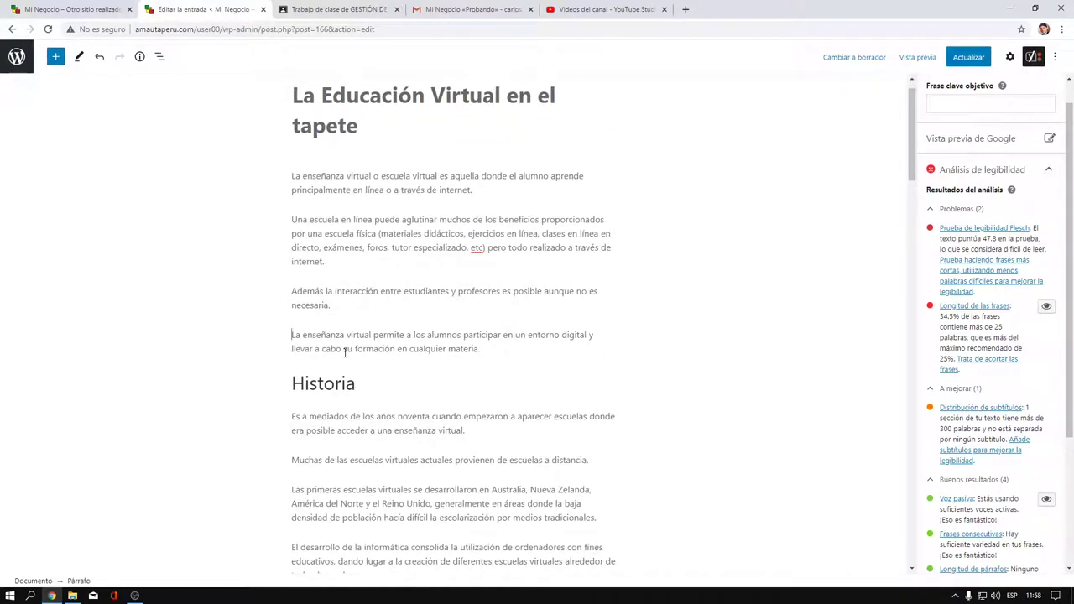
scroll(346, 351, "up", 1)
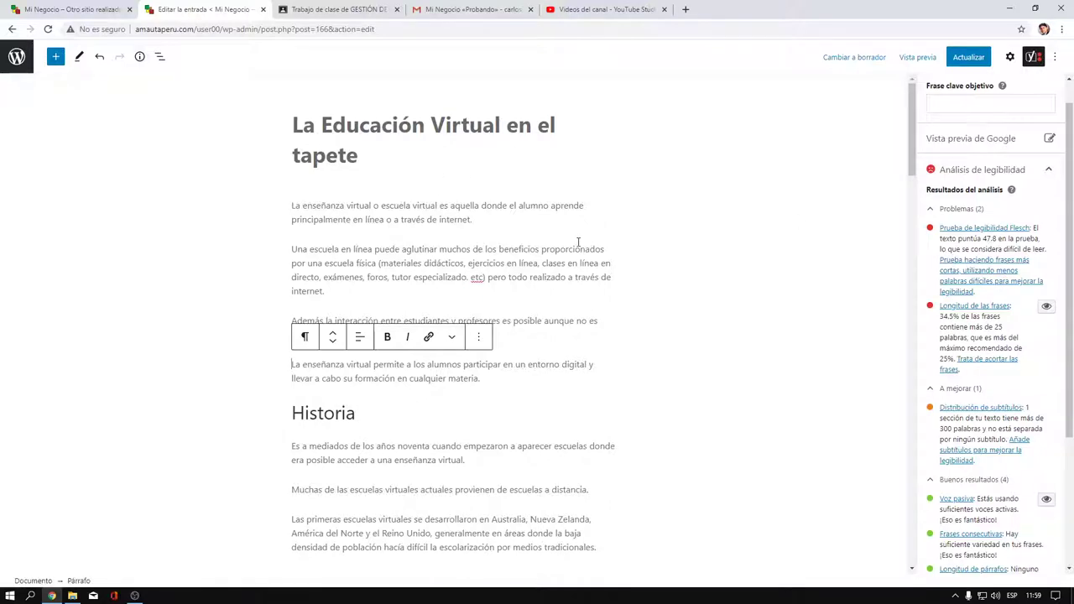
Step: Split the first bullet of the advantages list so that a new bullet starts at "Además de reducir gastos"
scroll(613, 262, "down", 7)
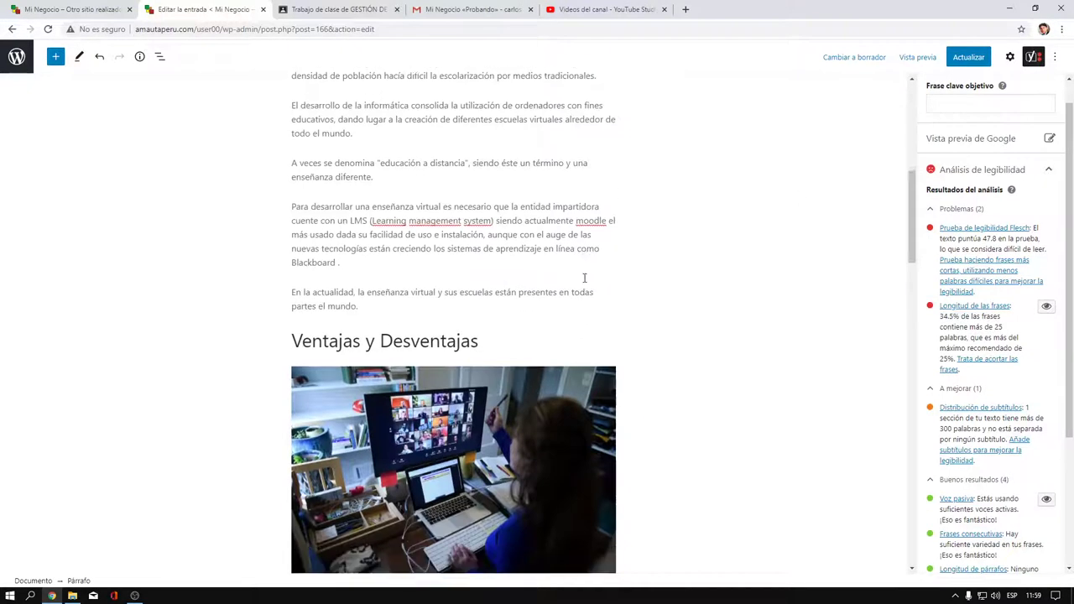
scroll(655, 269, "down", 5)
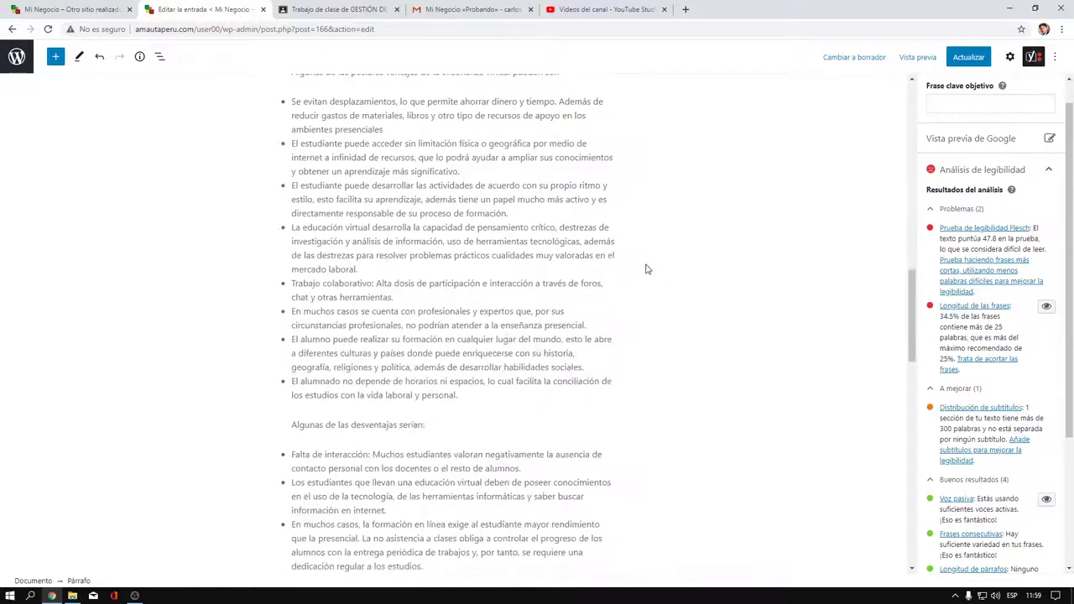
scroll(640, 268, "up", 2)
scroll(456, 294, "down", 3)
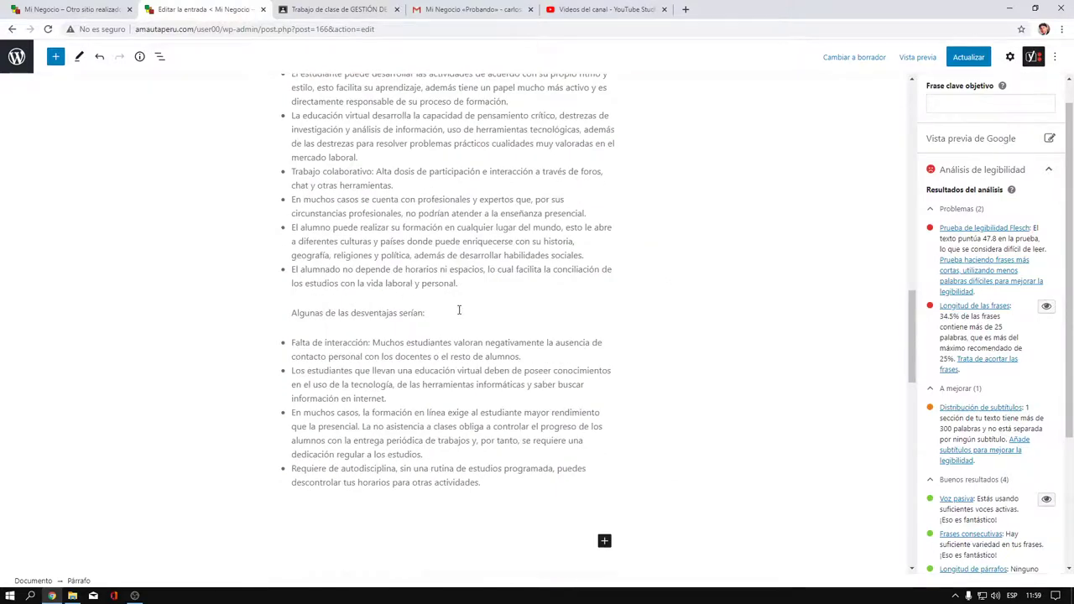
scroll(459, 304, "up", 3)
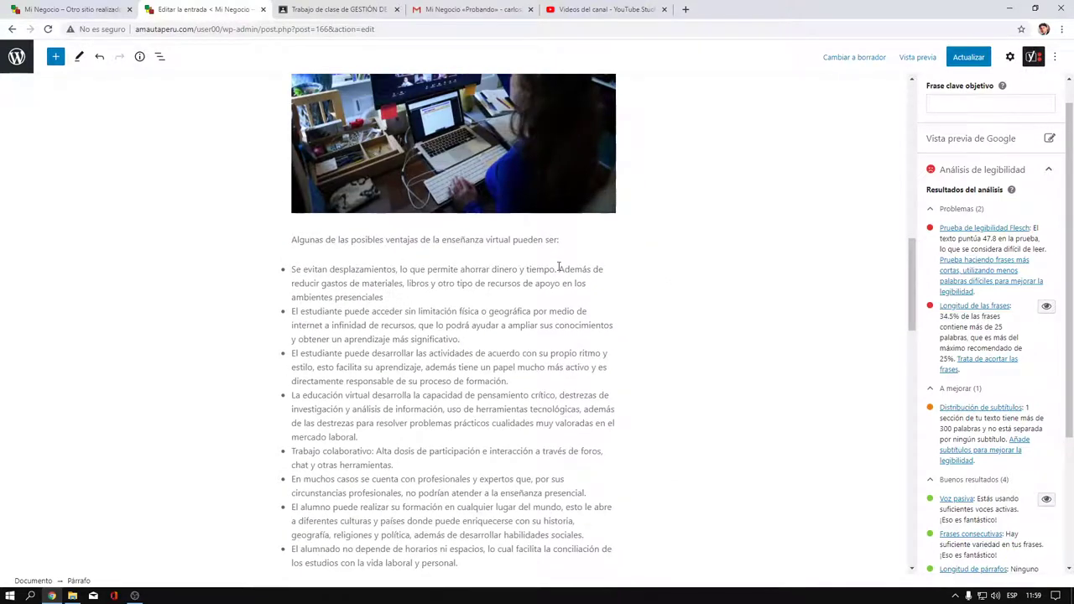
left_click(560, 269)
key("BackSpace")
key("Return")
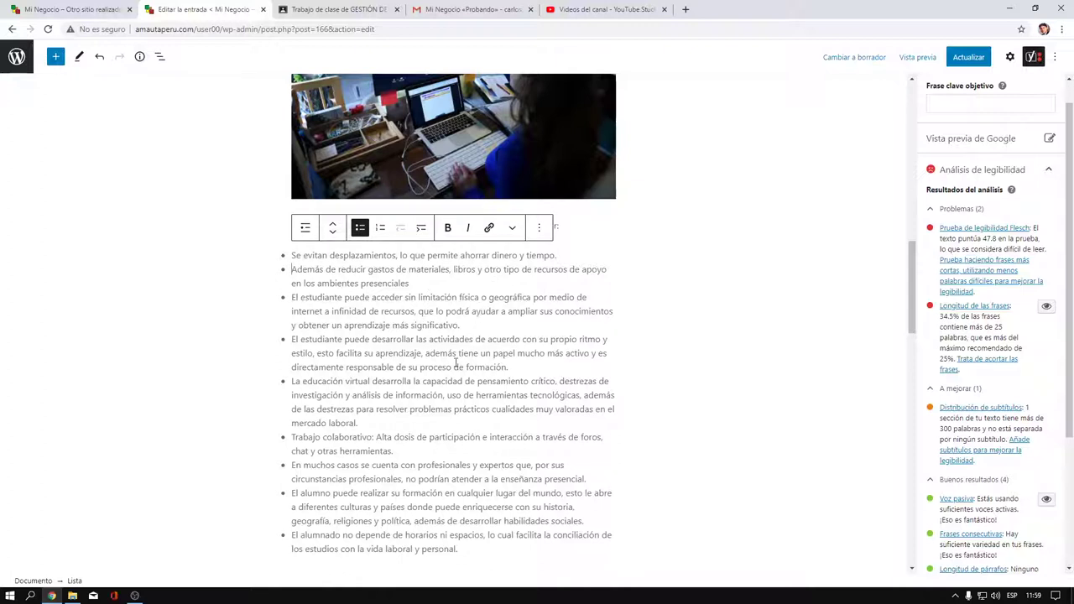
Step: End the bullet about the student's own pace with a period after "aprendizaje" and start a new bullet with "Además tiene un papel"
key("BackSpace")
key("BackSpace")
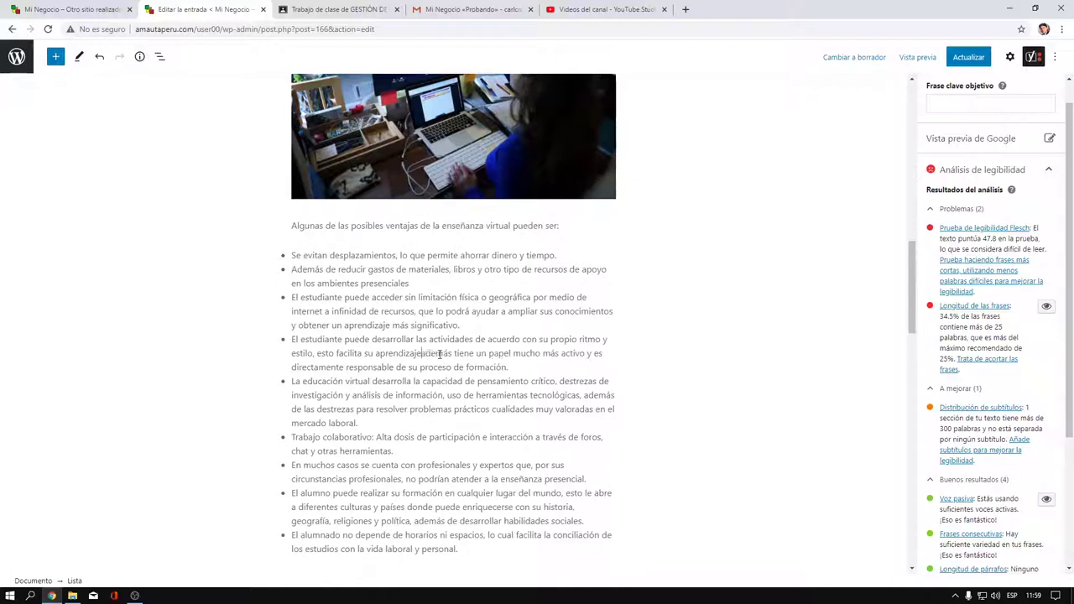
type(".")
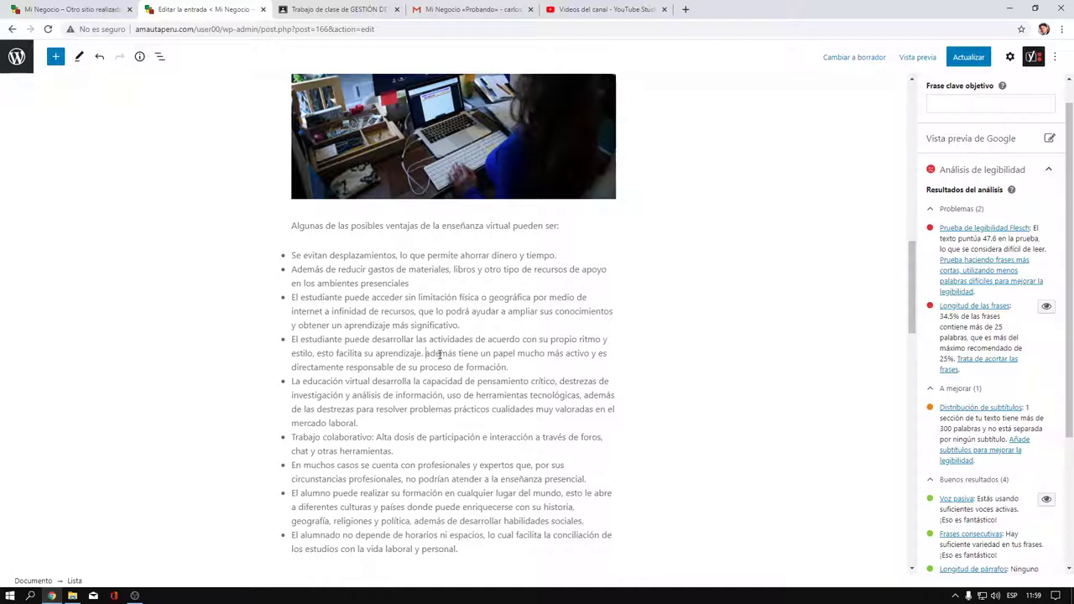
key("Delete")
type("A")
key("Return")
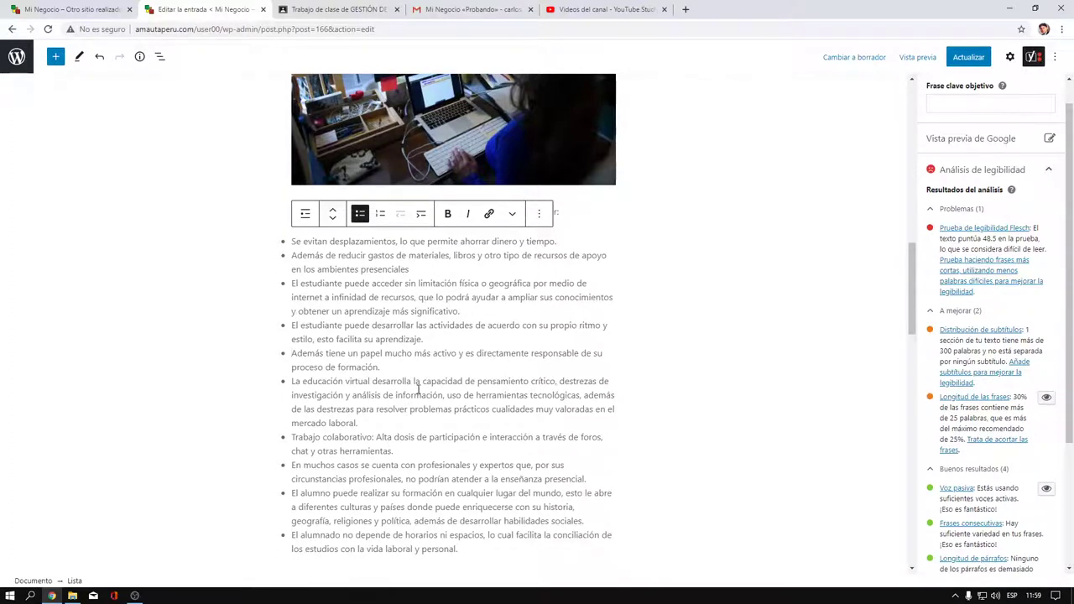
Step: End the "La educación virtual desarrolla" bullet with a period after "tecnológicas" and move the rest into a new bullet
left_click(584, 396)
key("BackSpace")
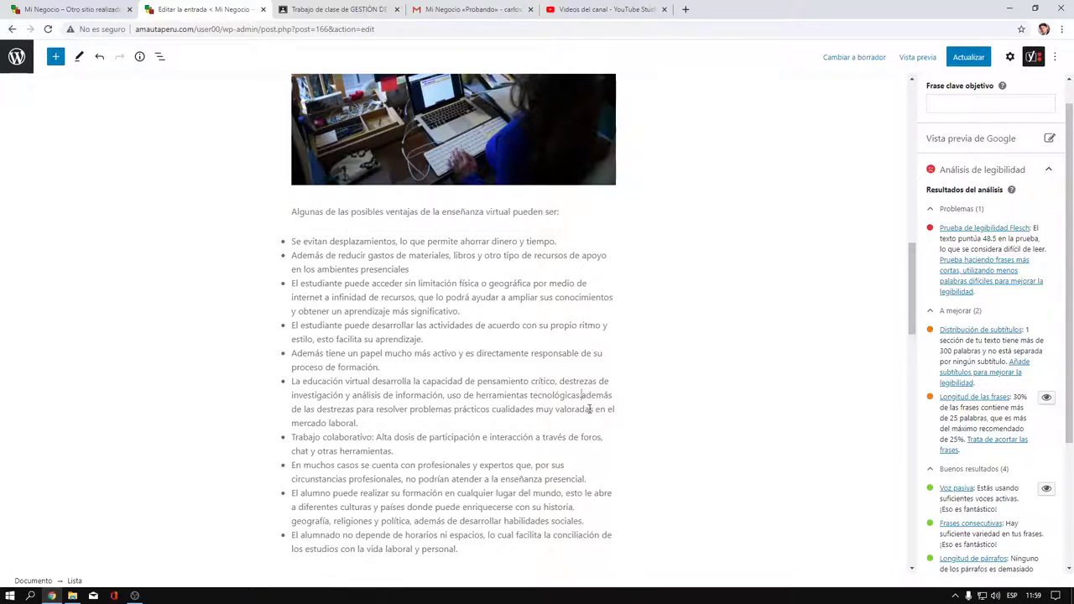
type(".")
key("Return")
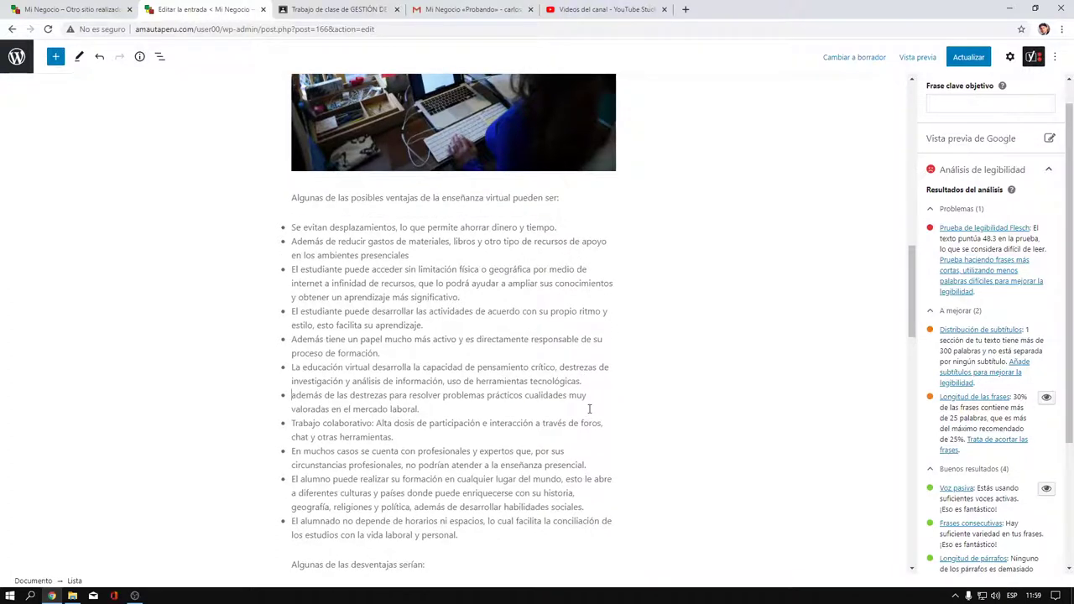
Step: Remove "además de las" from the bullet about solving practical problems so that it begins with "Destrezas"
key("Delete")
key("Delete")
key("Delete")
key("Delete")
key("Delete")
key("Delete")
key("Delete")
key("Delete")
key("Delete")
key("Delete")
key("Delete")
key("Delete")
key("Delete")
key("Delete")
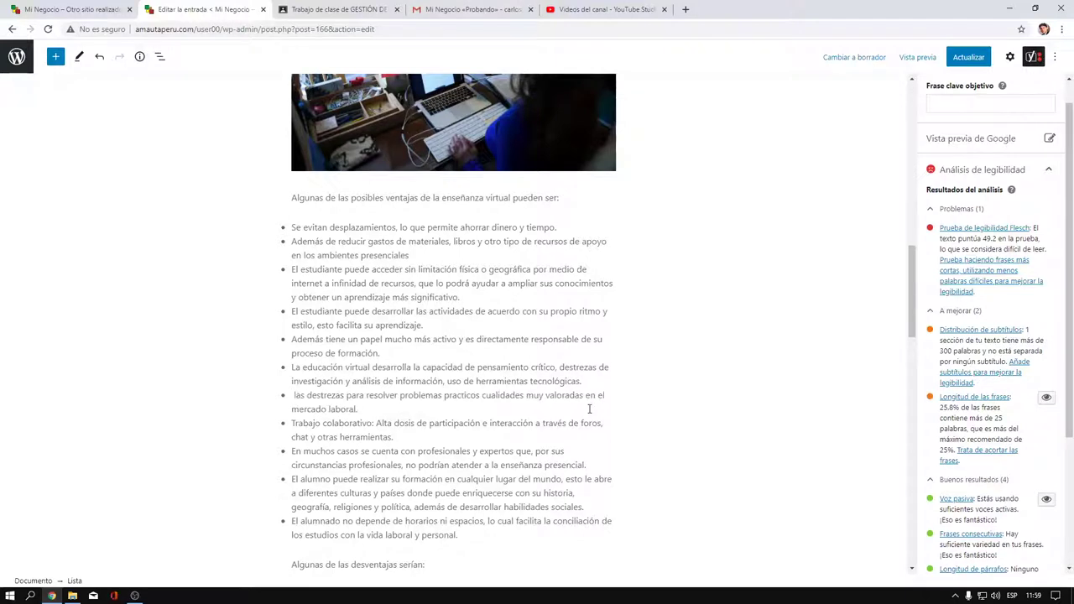
key("Delete")
type("D")
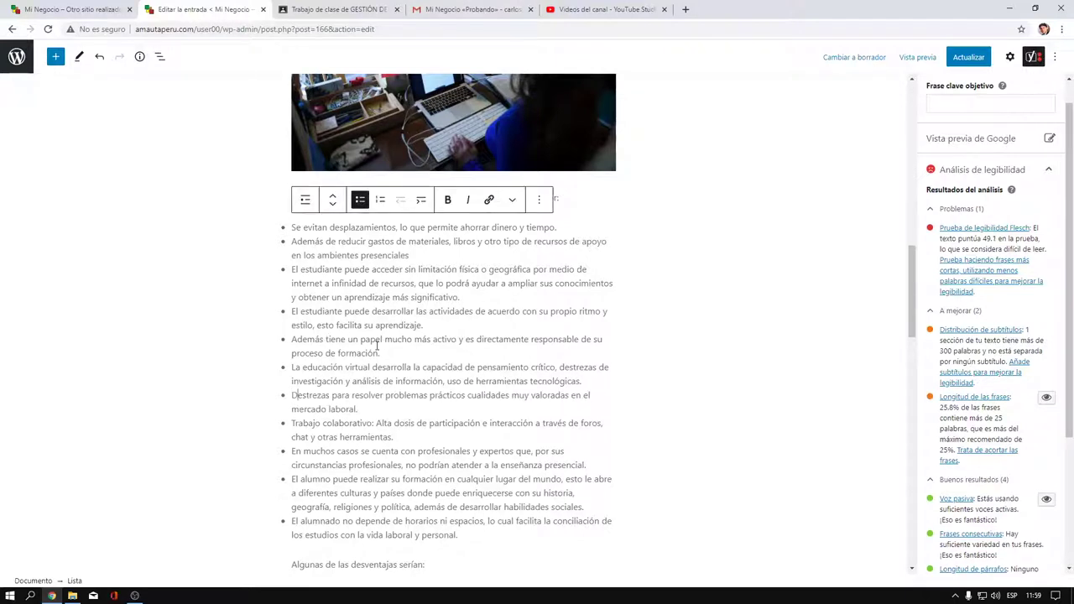
Step: Remove "Además tiene un" from the bullet about the more active role so that it begins with "Papel"
left_click_drag(362, 339, 291, 340)
key("BackSpace")
key("Delete")
type("P")
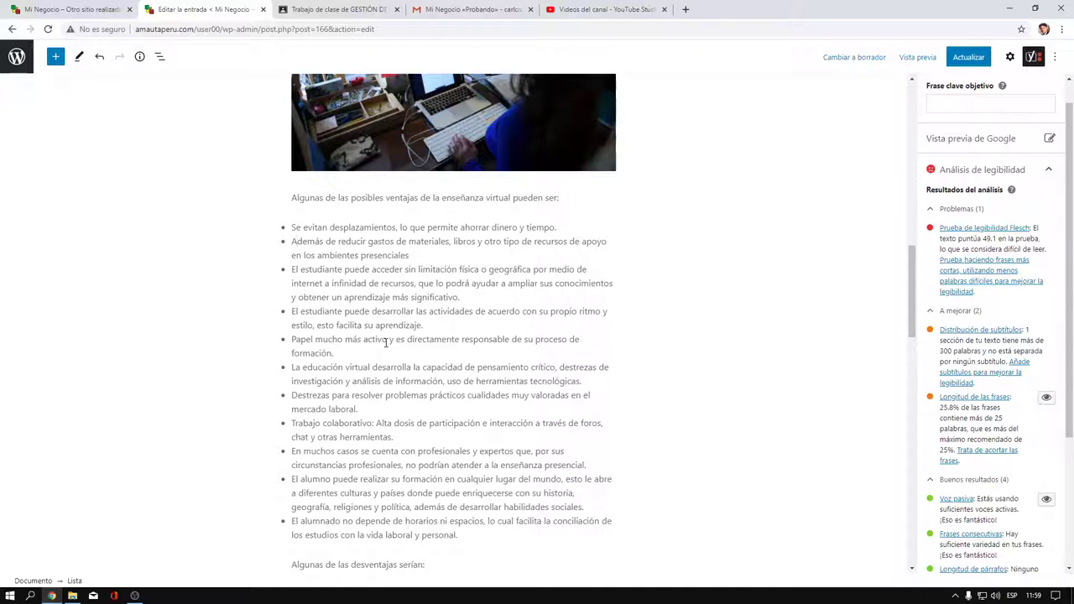
Step: Remove "Además de" from the second advantages bullet so that it begins with "Reducir gastos de materiales"
key("Delete")
key("Delete")
key("Delete")
key("Delete")
key("Delete")
key("Delete")
key("Delete")
key("Delete")
key("Delete")
key("Delete")
key("Delete")
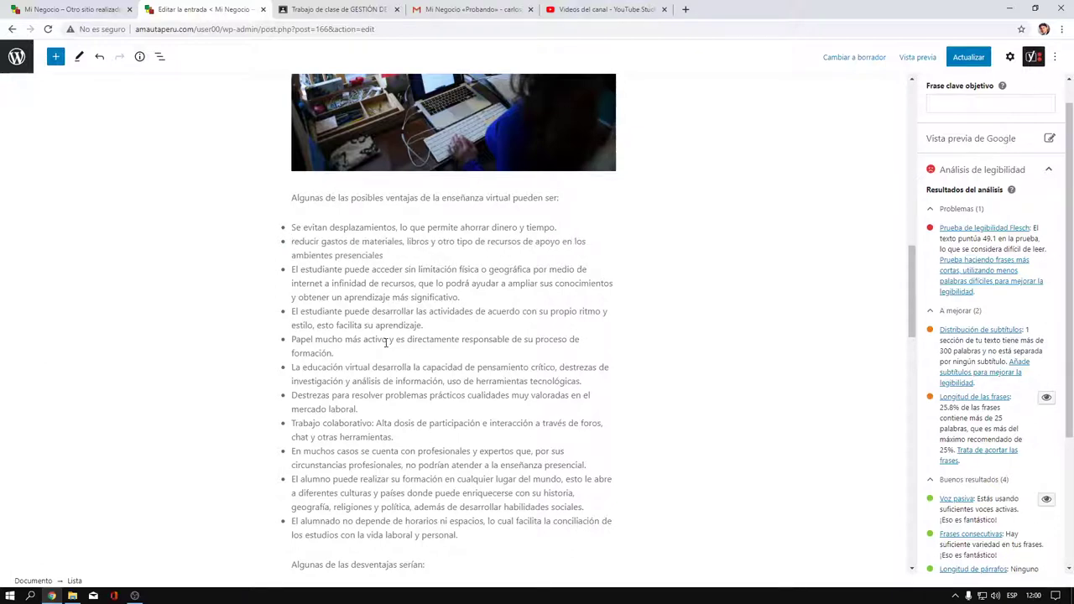
type("R")
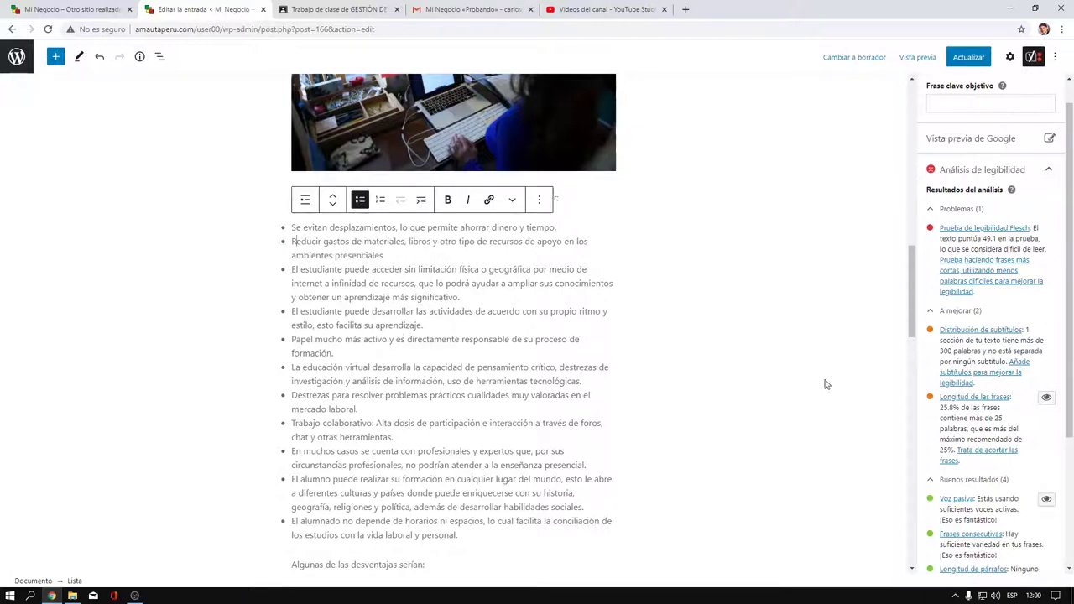
Step: Split the disadvantages bullet "En muchos casos, la formación en línea" so that a new bullet starts at "La no asistencia a clases"
scroll(464, 312, "down", 2)
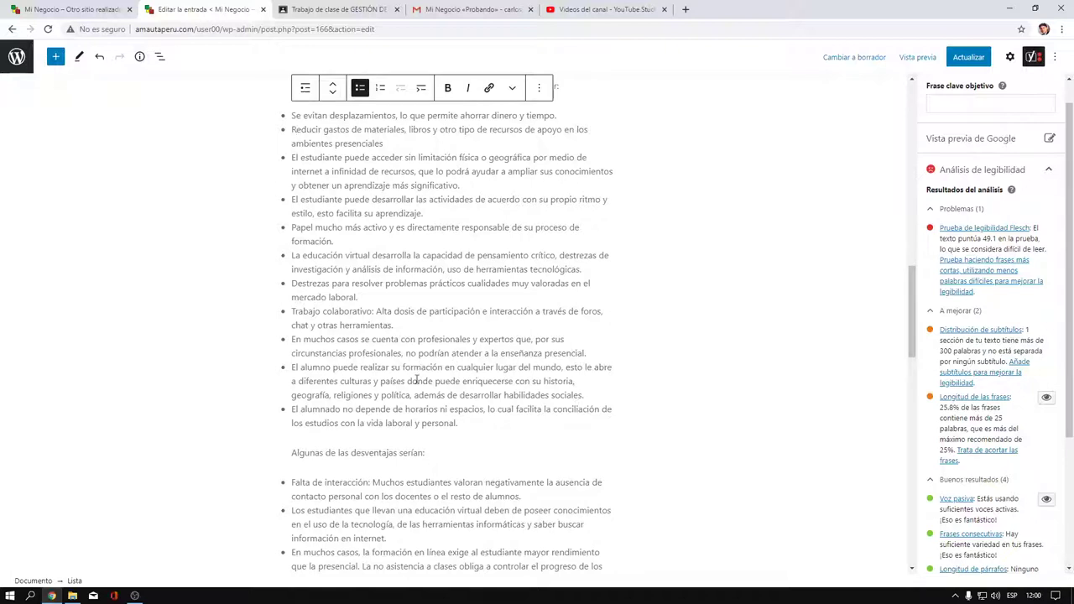
scroll(376, 361, "down", 1)
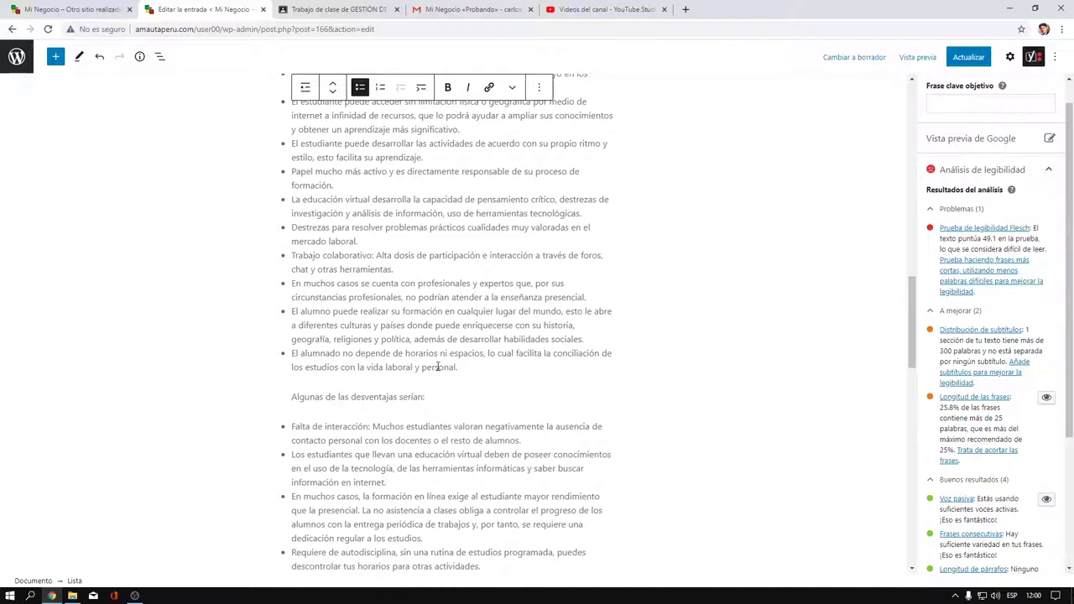
scroll(472, 350, "down", 1)
scroll(473, 351, "down", 1)
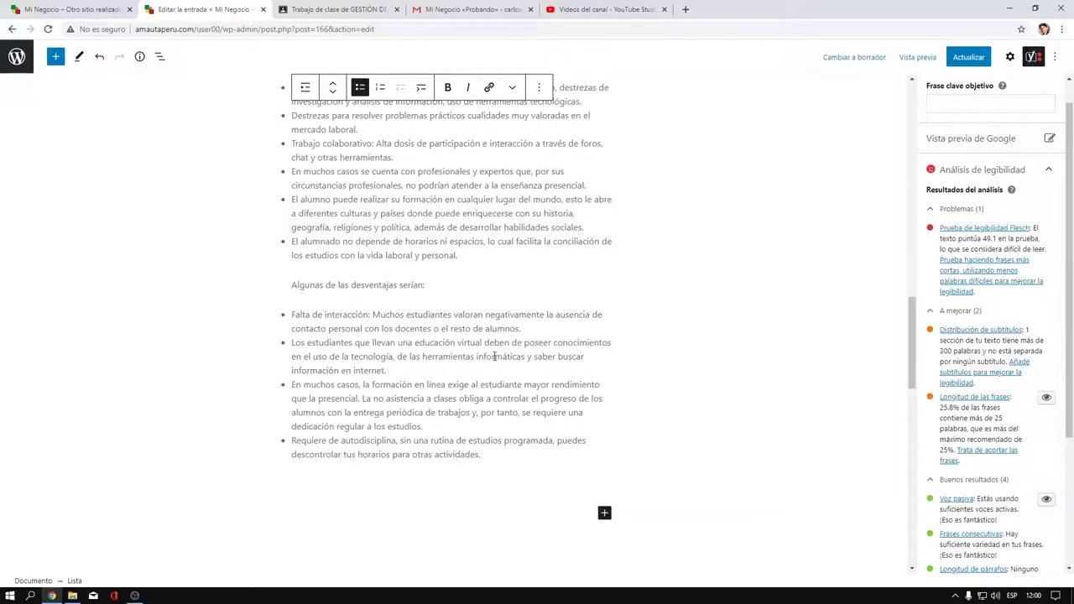
scroll(504, 358, "down", 1)
left_click(364, 344)
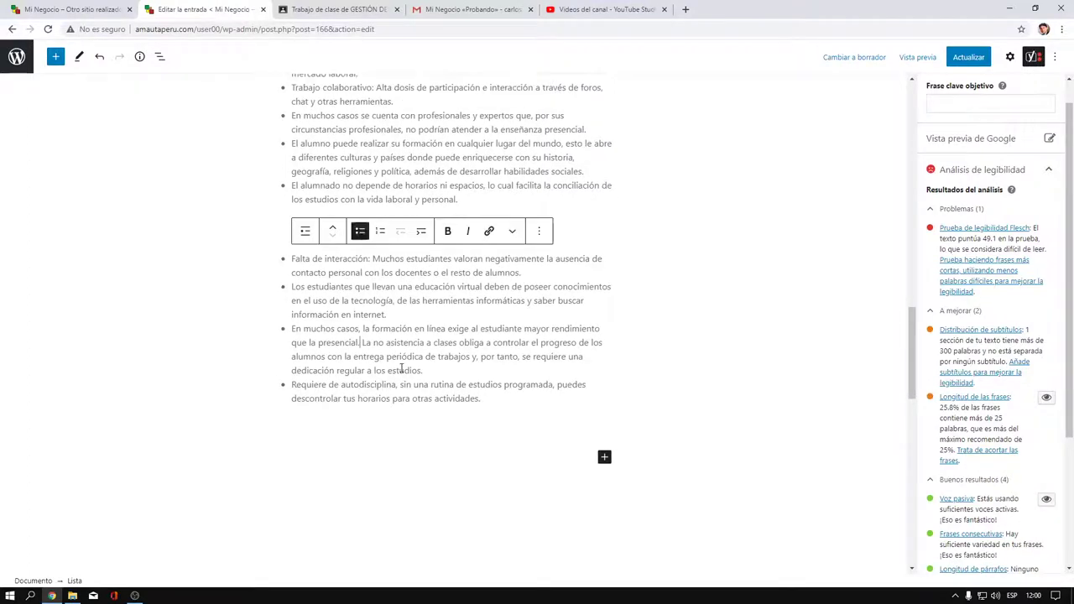
key("Return")
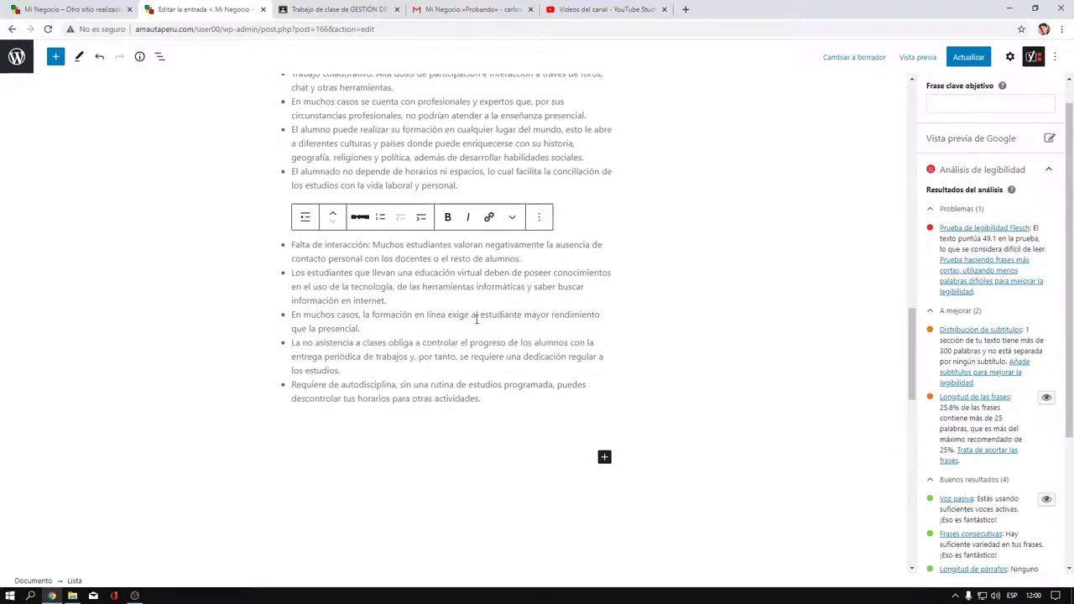
Step: Add a comma after the closing parenthesis before "pero todo realizado" in the "Una escuela en línea puede" paragraph
scroll(478, 320, "down", 1)
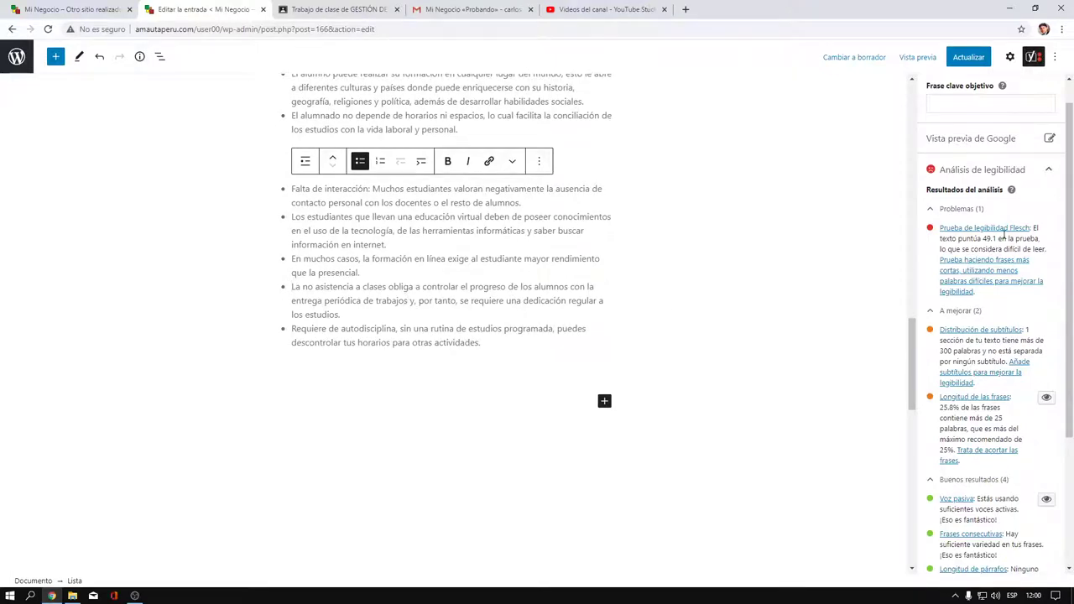
scroll(597, 309, "up", 20)
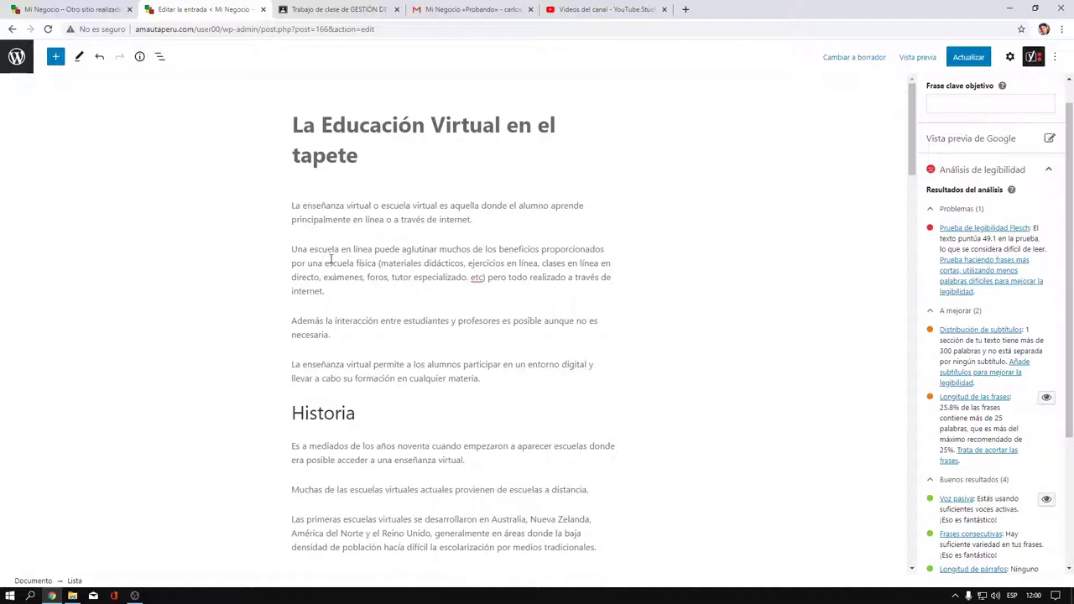
left_click(485, 279)
type("),")
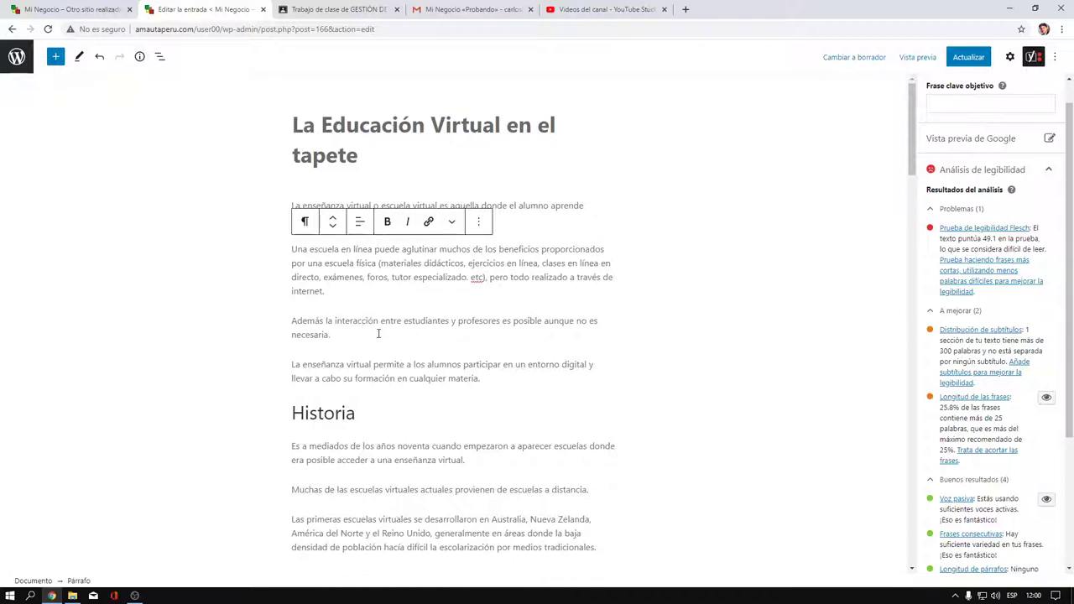
Step: End the "Las primeras escuelas virtuales" sentence with a period after "Reino Unido" and start a new paragraph with "Generalmente"
scroll(372, 333, "down", 3)
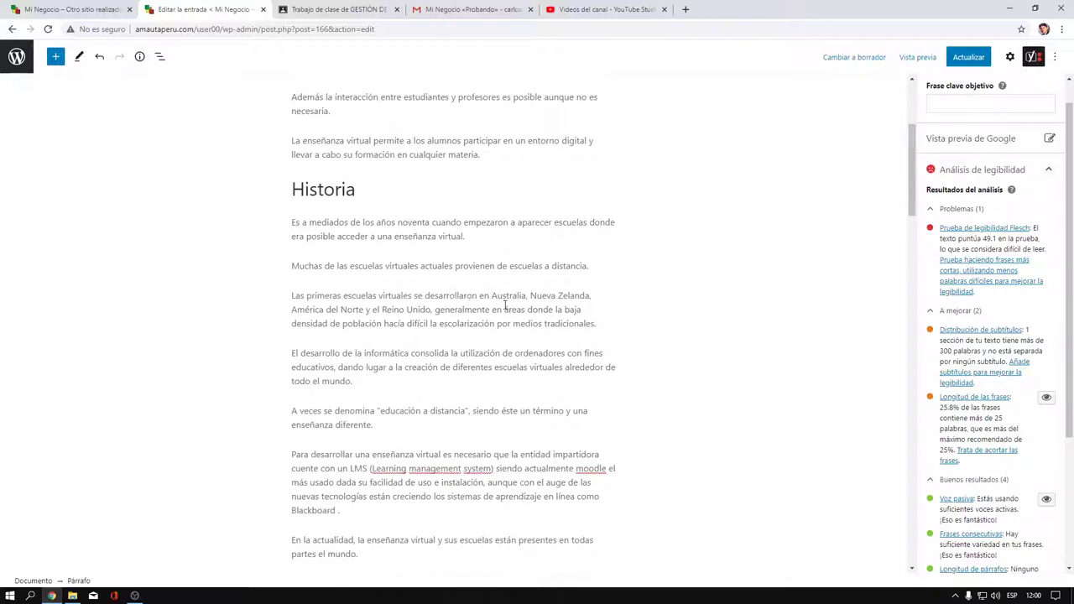
left_click(434, 310)
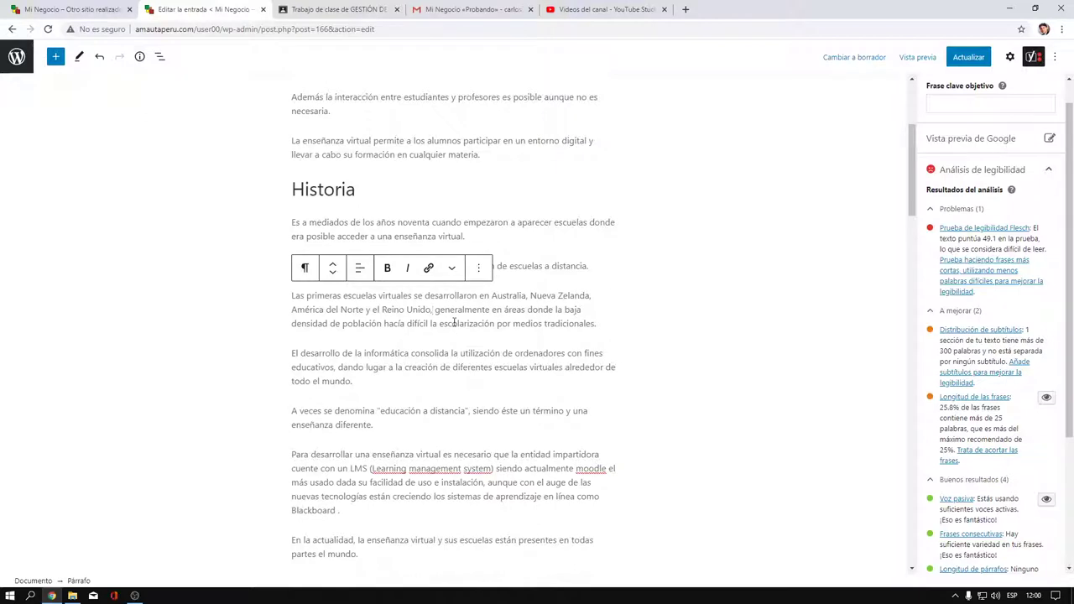
key("BackSpace")
type(".")
key("Delete")
key("Delete")
type("G")
key("Left")
key("Return")
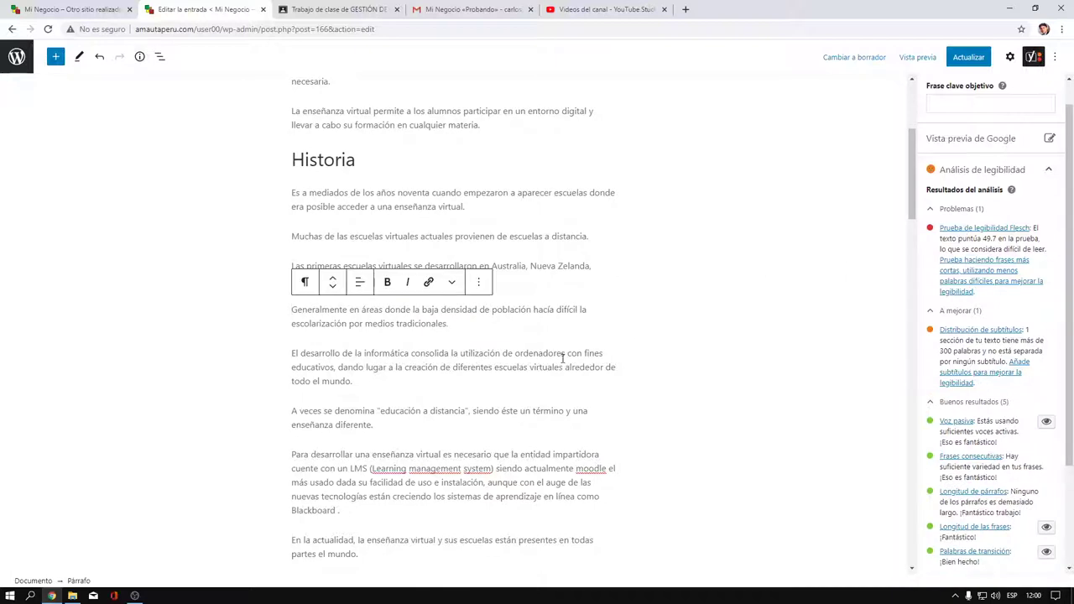
Step: Capitalize "Moodle" in the Historia paragraph that begins "Para desarrollar una enseñanza virtual"
scroll(433, 314, "down", 1)
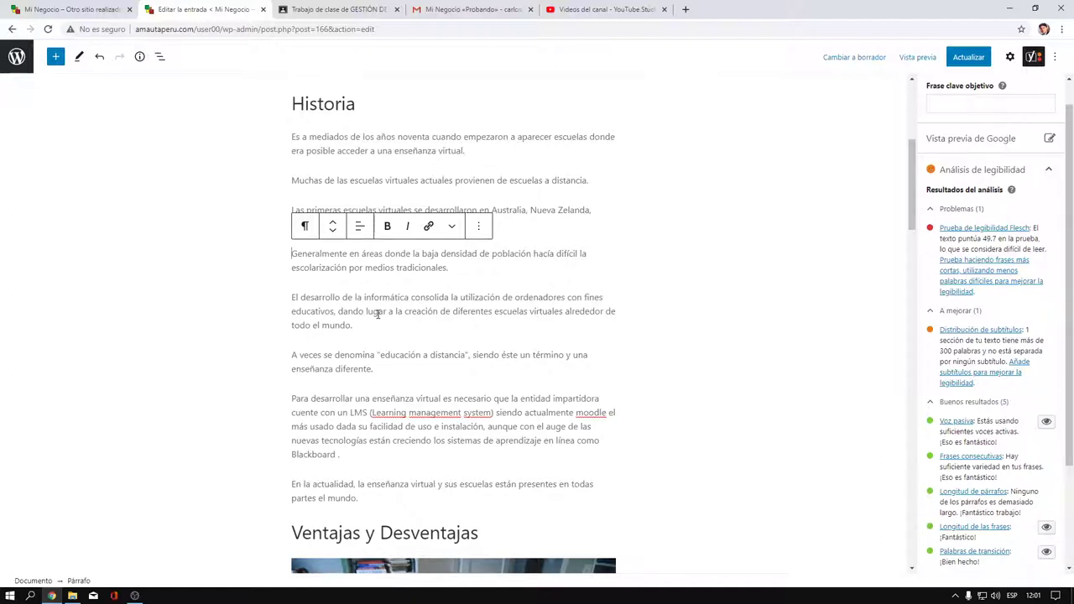
scroll(378, 314, "down", 1)
scroll(417, 314, "down", 1)
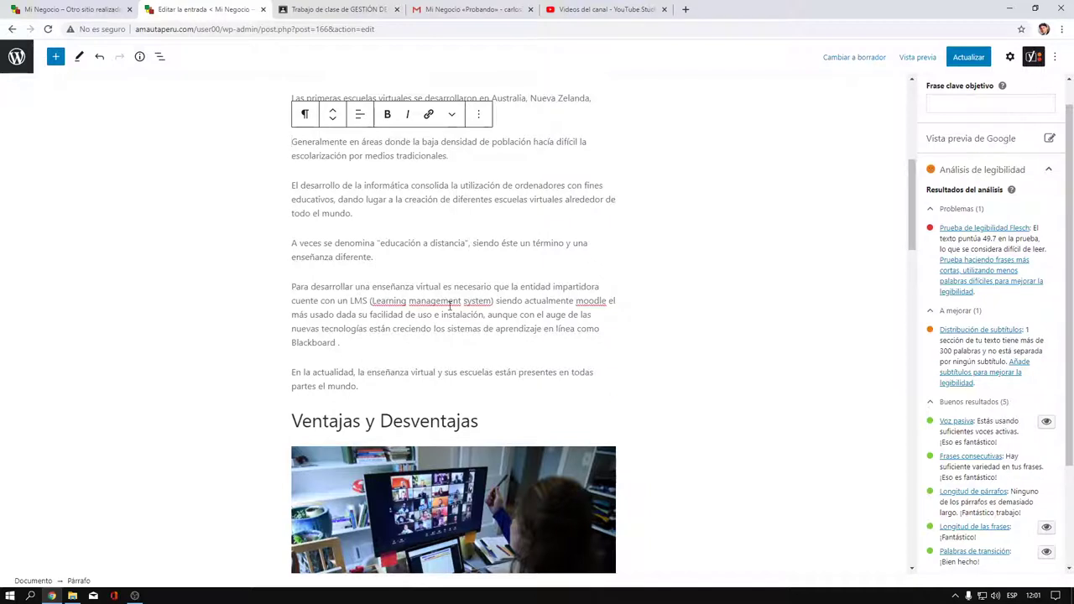
left_click(576, 304)
key("Delete")
type("M")
key("Down")
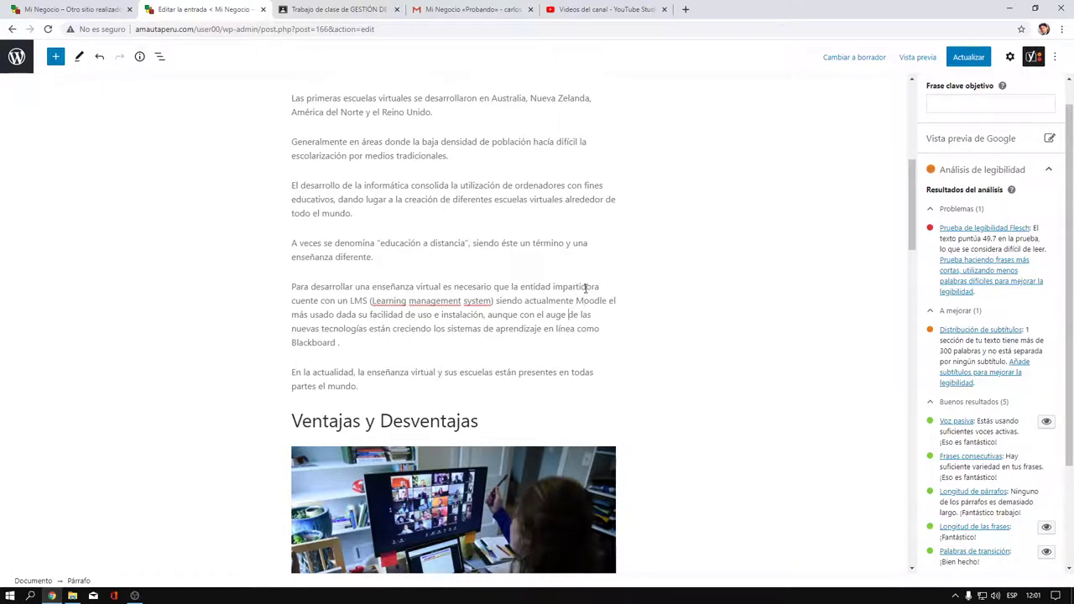
Step: End the Moodle sentence with a period after "instalación", start a new paragraph with "Aunque con el auge", and update the post
key("Delete")
type(".")
key("Delete")
type("A")
key("Left")
key("Return")
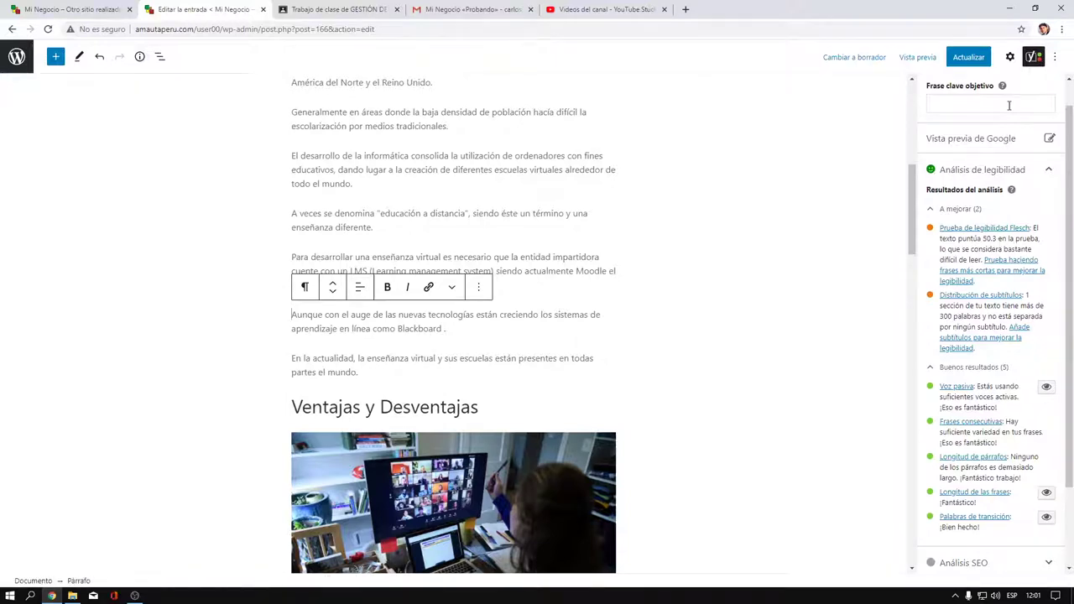
left_click(987, 64)
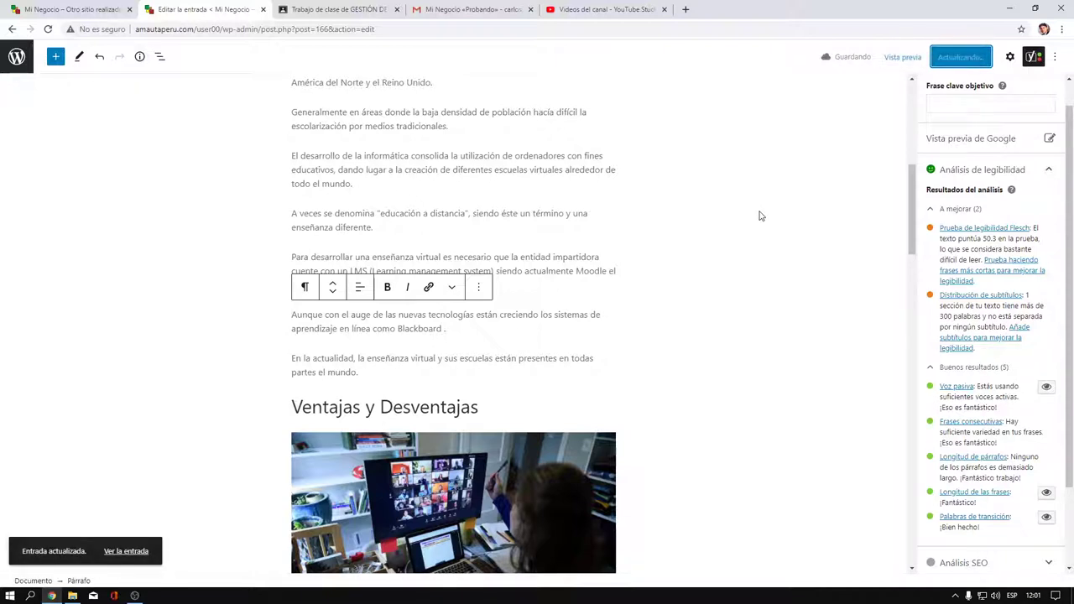
Step: Expand the Yoast SEO analysis for the post and review its listed problems and suggested improvements
scroll(1040, 241, "up", 1)
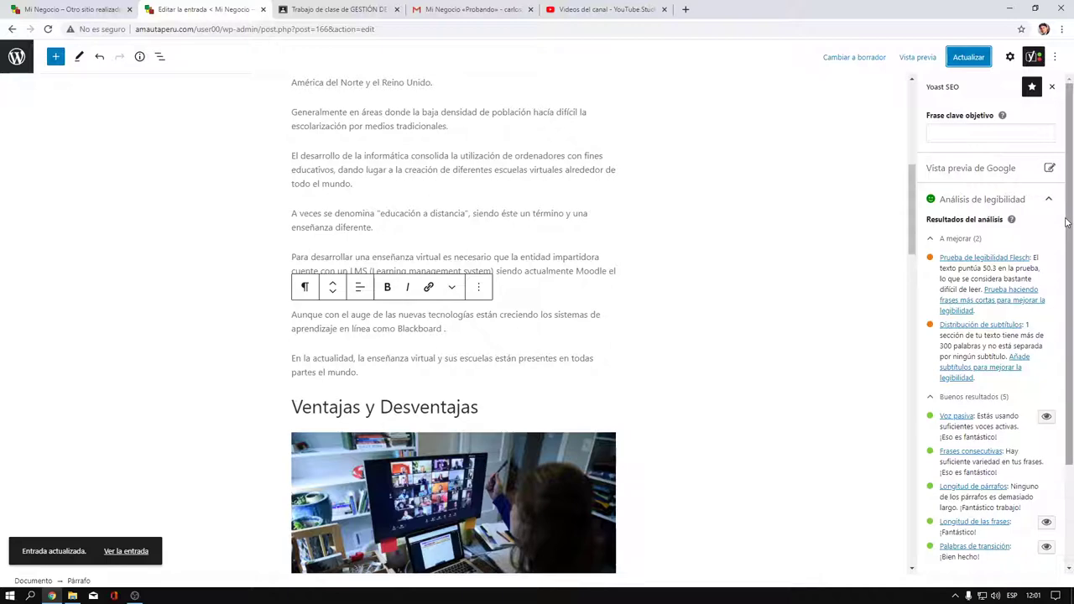
scroll(1068, 224, "down", 3)
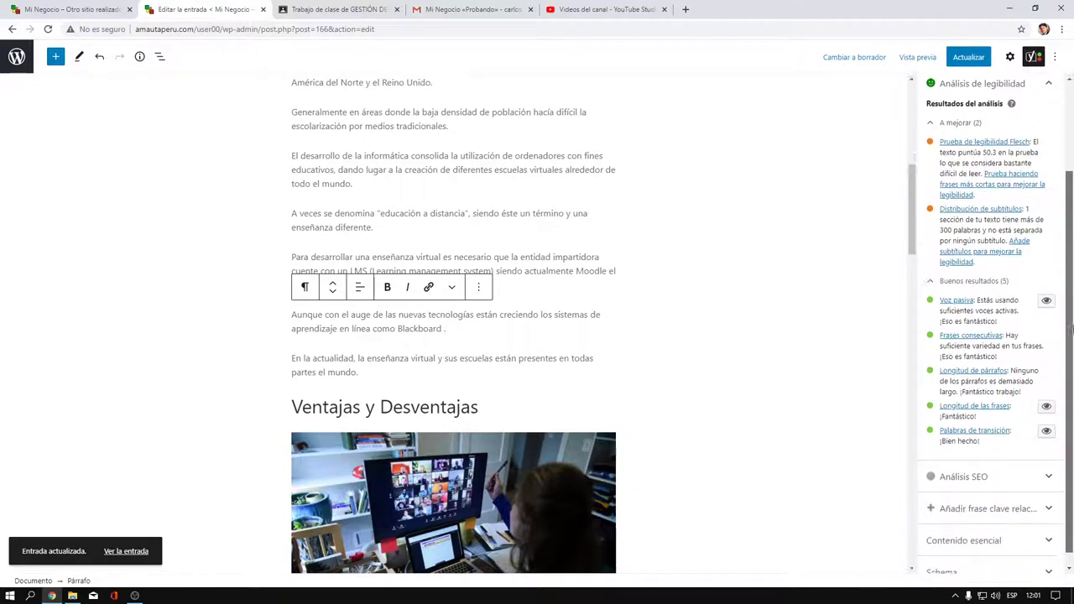
left_click(1031, 468)
scroll(982, 319, "down", 2)
scroll(1033, 278, "down", 3)
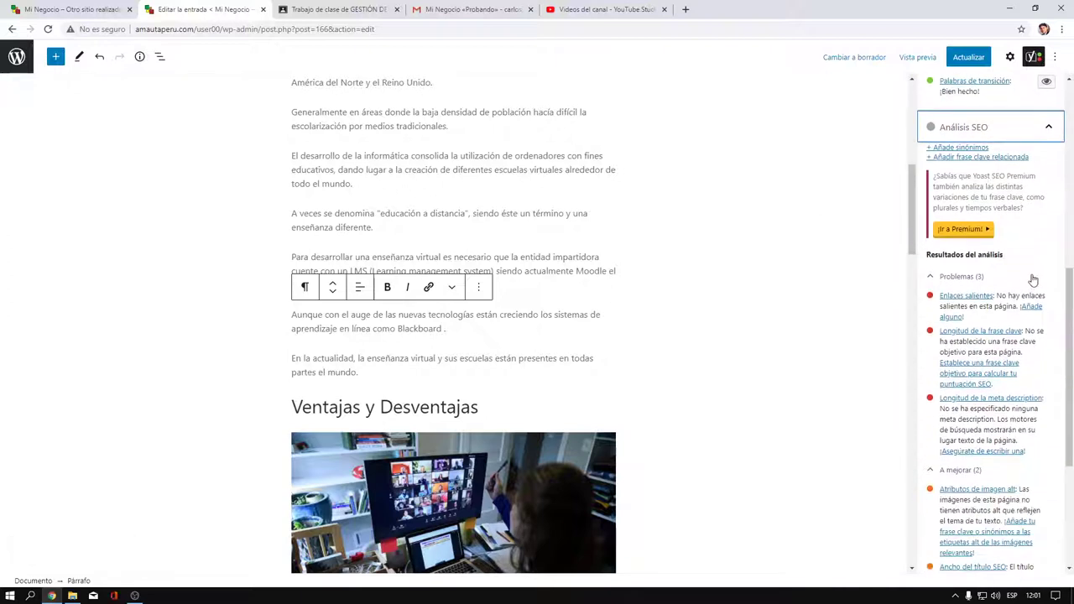
scroll(1041, 263, "down", 1)
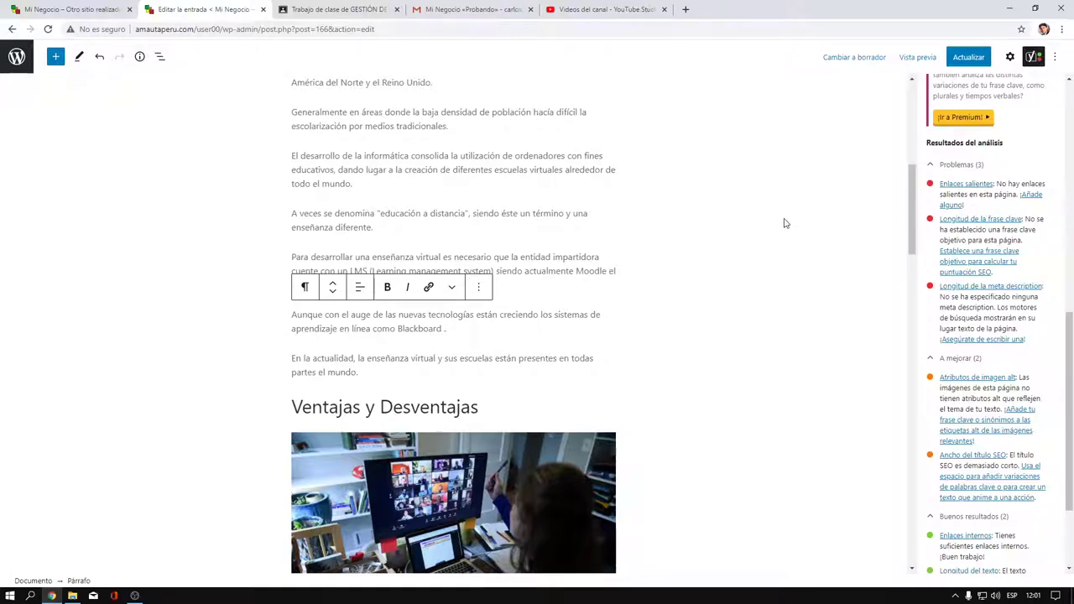
Step: Add the closing line "Por si le interesa:" with a link to the post "Avanza la Educación a Distancia en Perú", and update the post
scroll(849, 257, "down", 15)
scroll(849, 257, "up", 5)
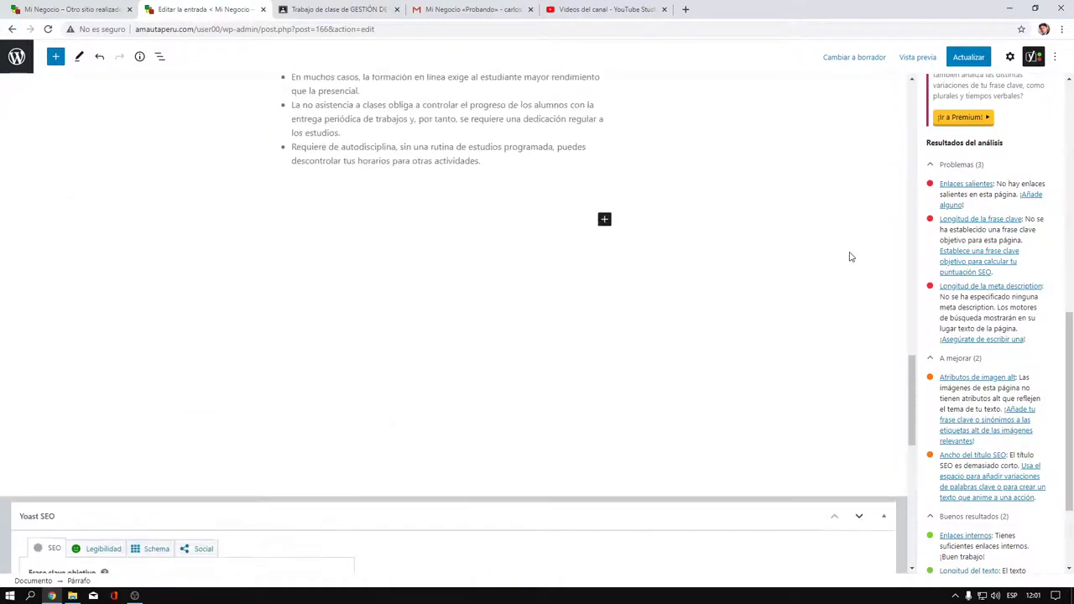
scroll(602, 210, "up", 1)
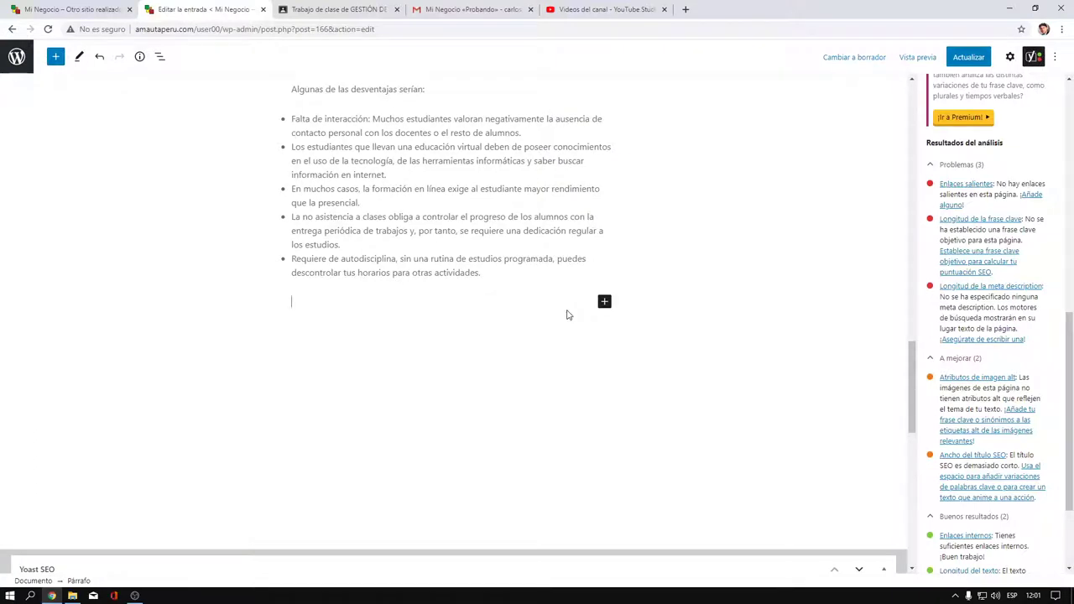
type("Por si le interesa:")
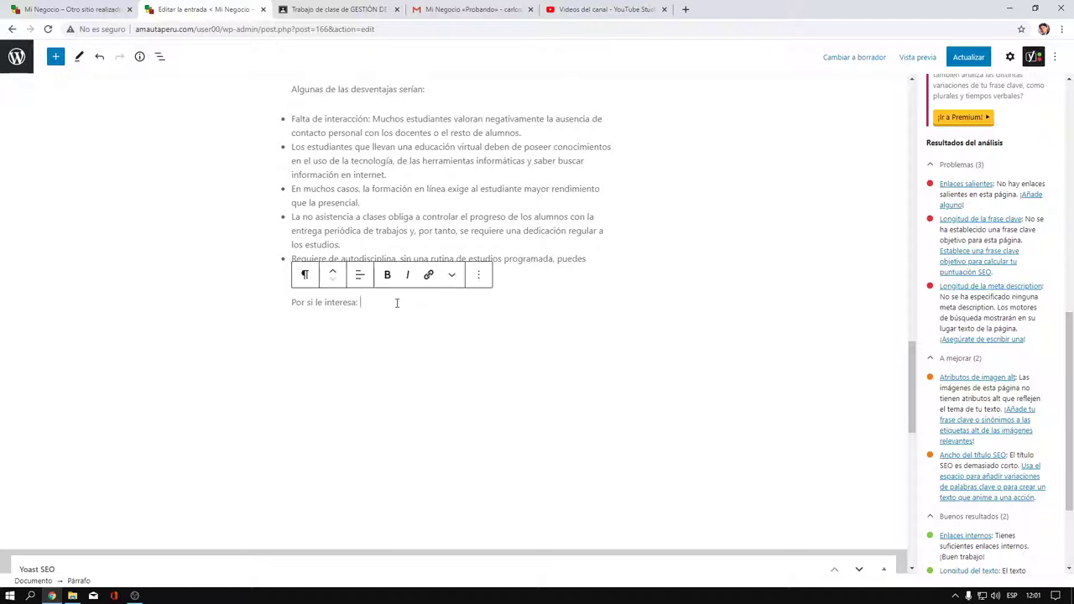
left_click(429, 276)
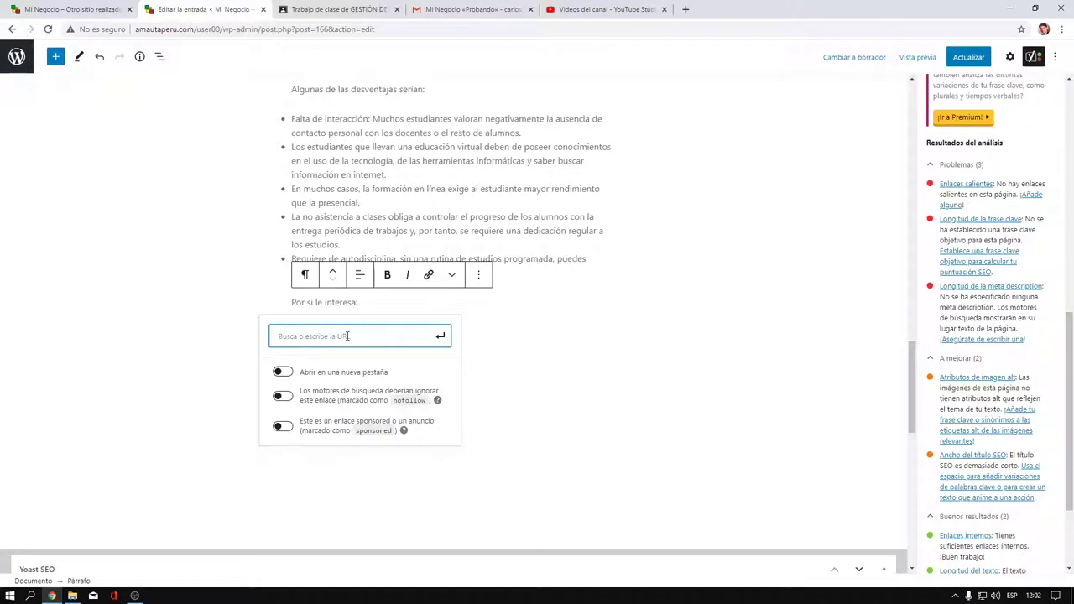
type("educaci")
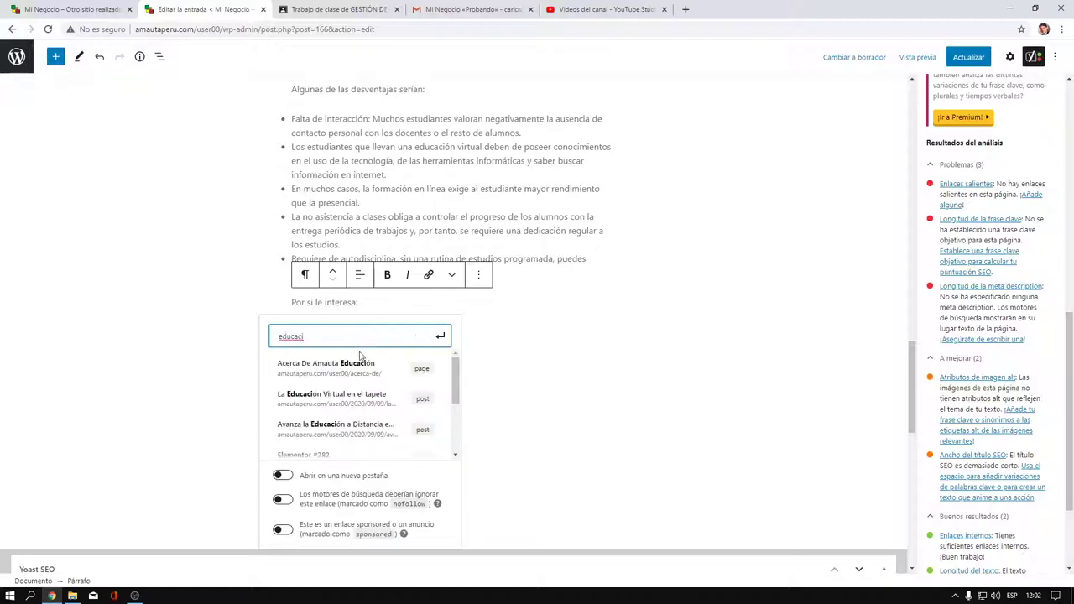
left_click(325, 430)
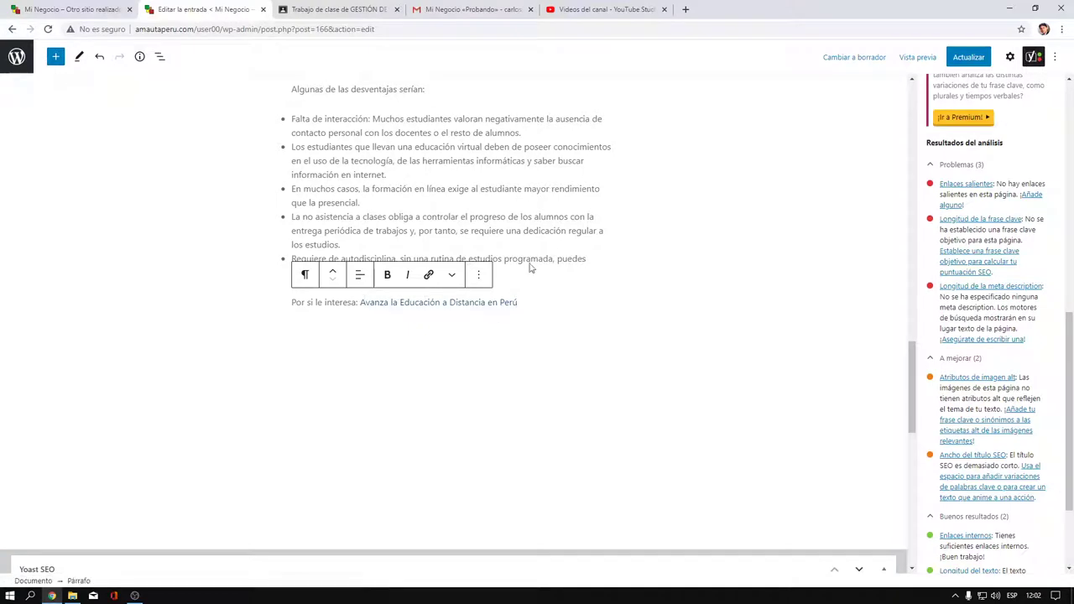
left_click(968, 57)
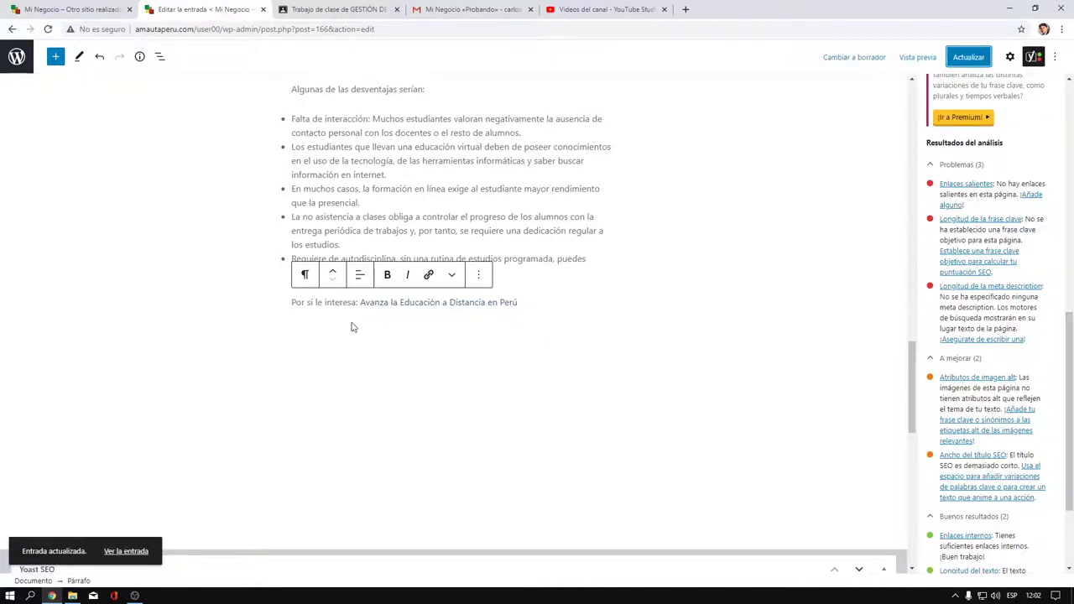
Step: Add a comma and a second link to the page "Acerca De Amauta Educación" on the closing line, and update the post
left_click(525, 303)
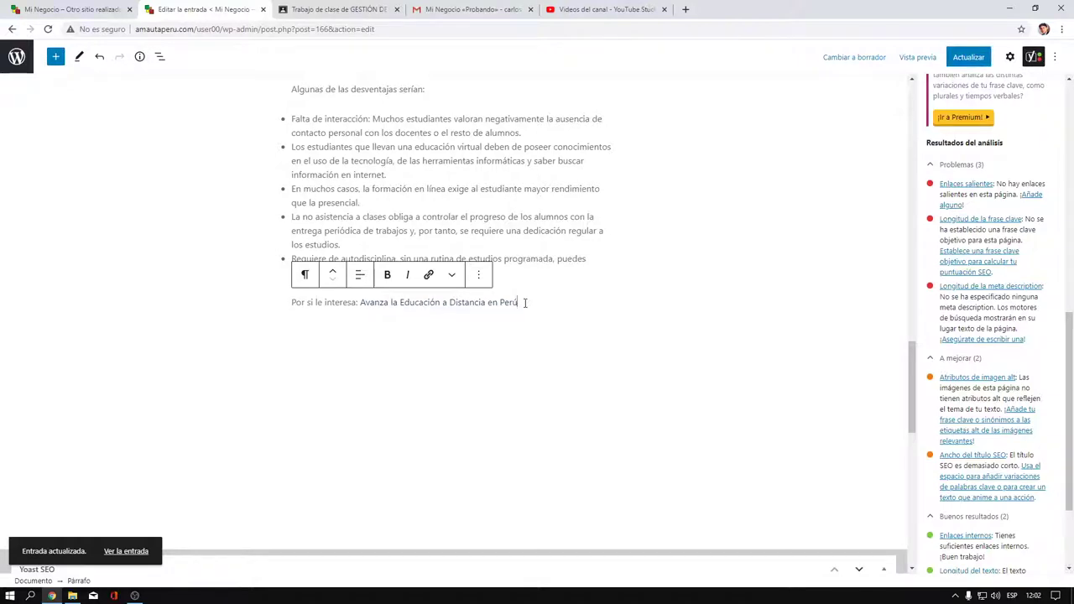
type(",")
left_click(428, 275)
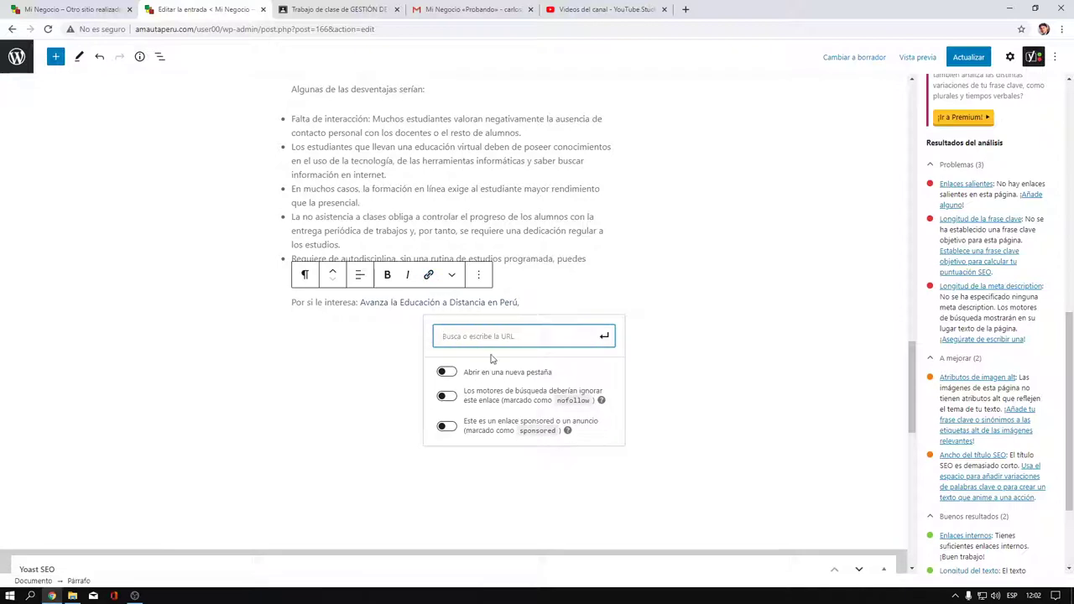
type("educa")
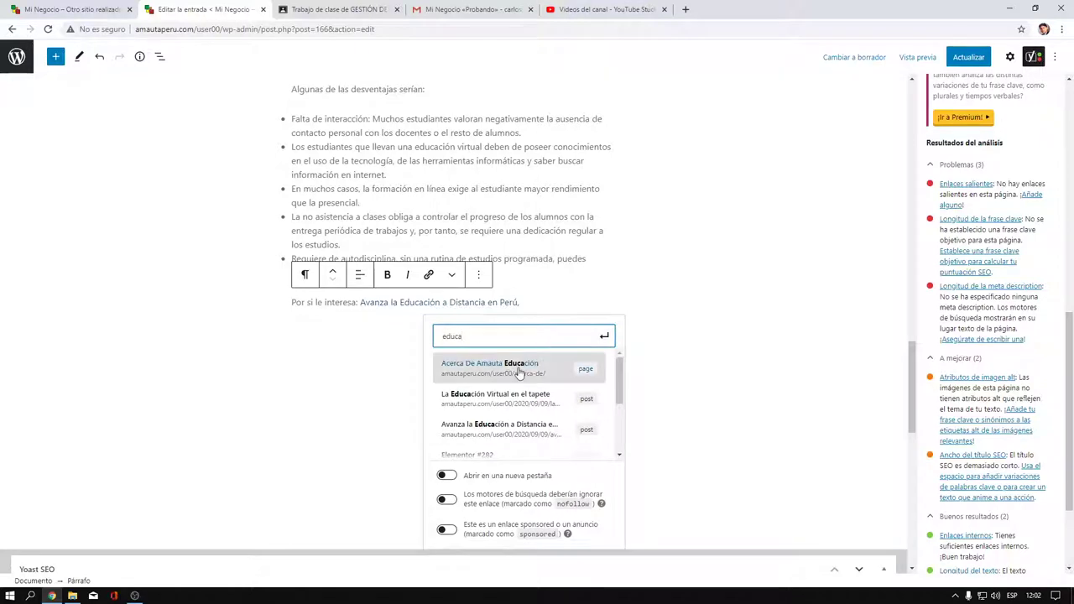
left_click(492, 370)
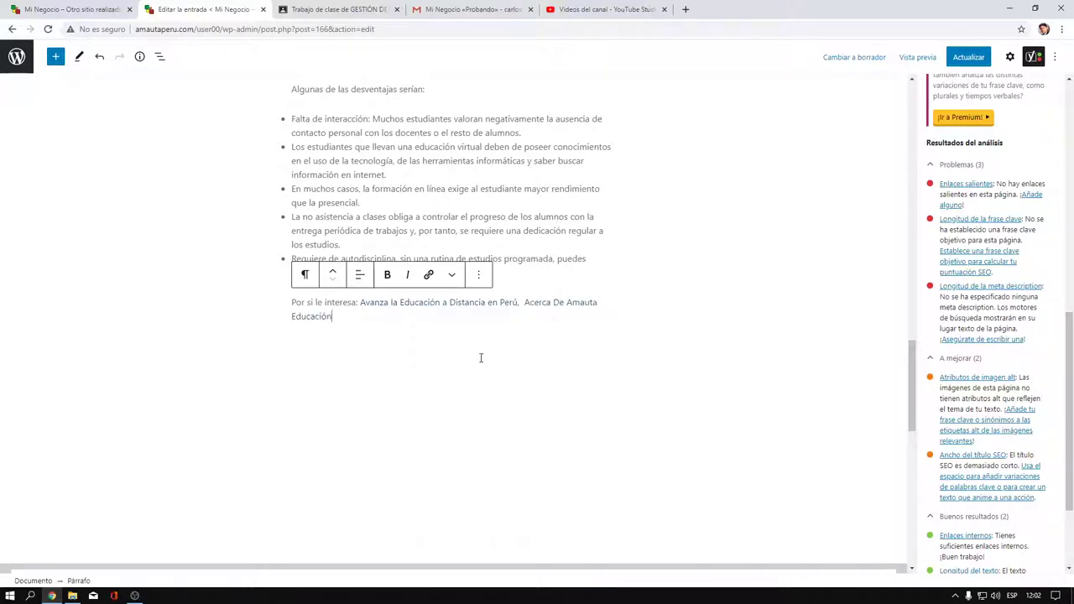
left_click(969, 52)
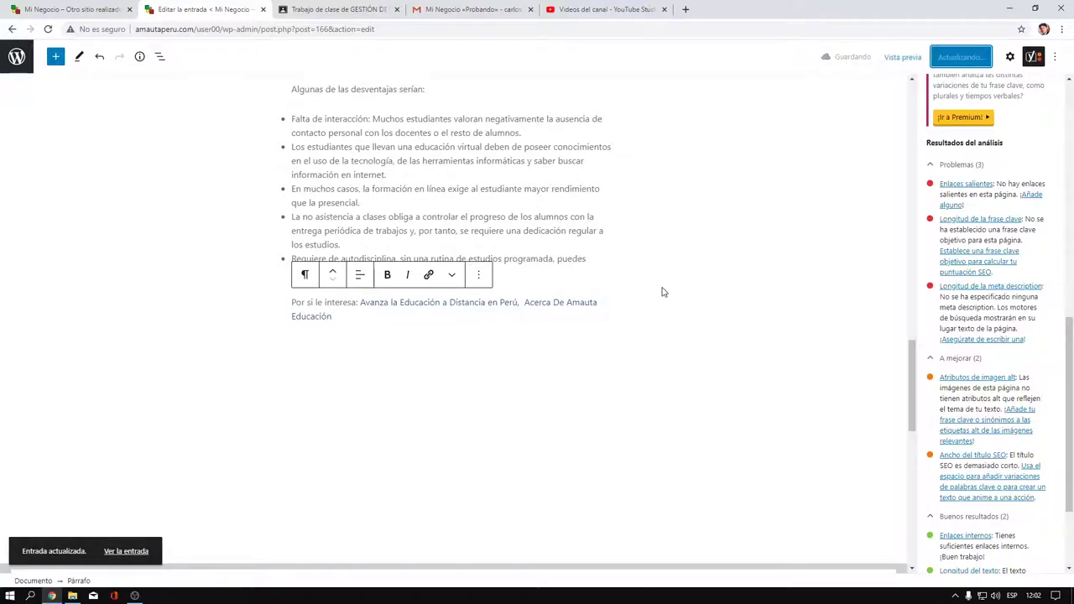
Step: Copy the post title "La Educación Virtual en el tapete" and paste it as the Yoast focus keyphrase
scroll(662, 292, "up", 2)
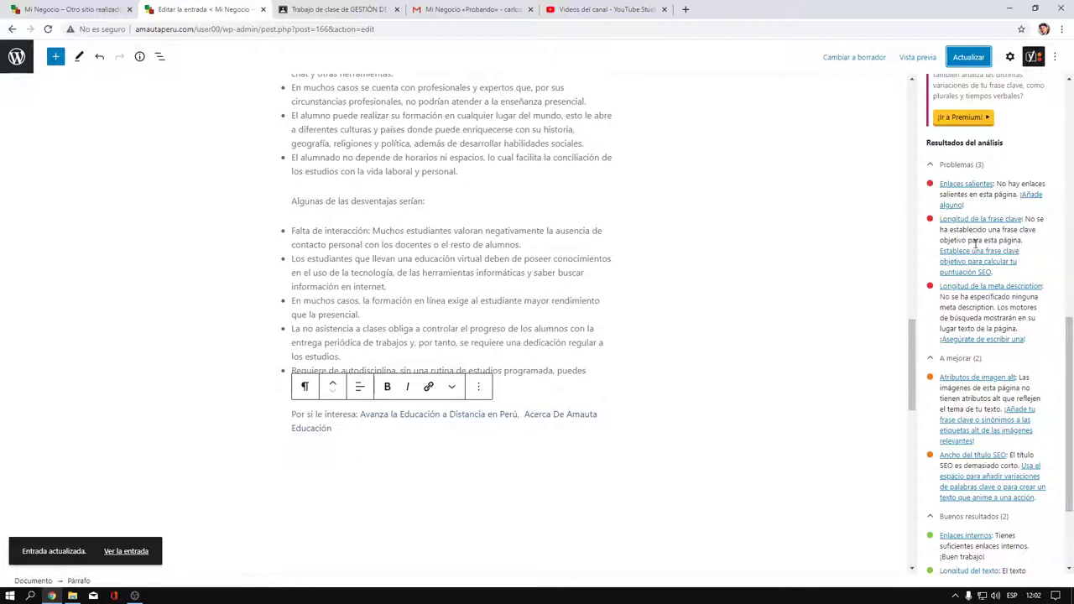
scroll(739, 256, "up", 15)
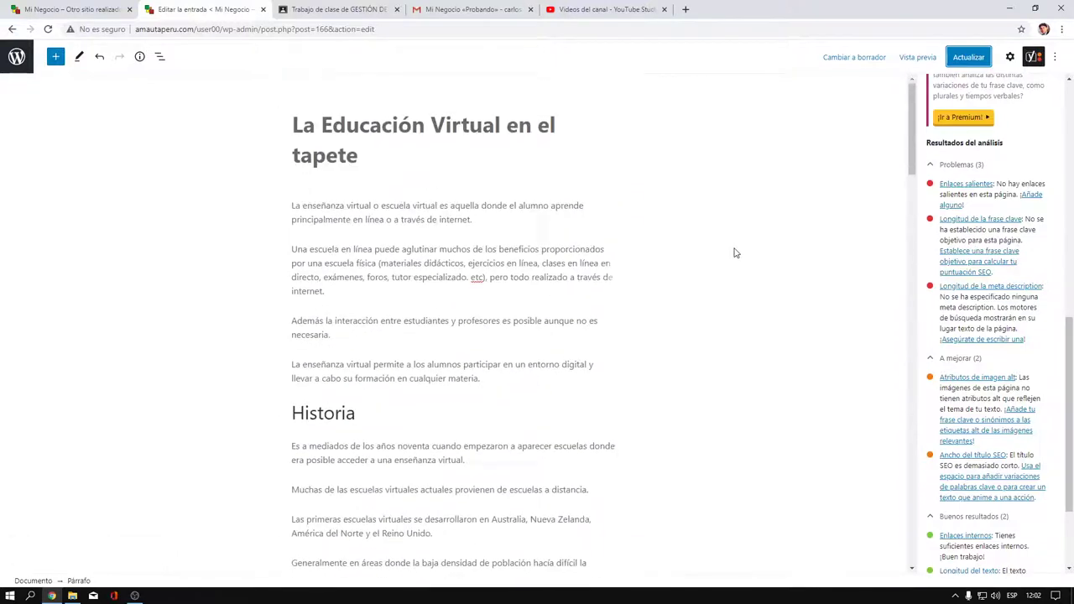
left_click_drag(372, 154, 294, 133)
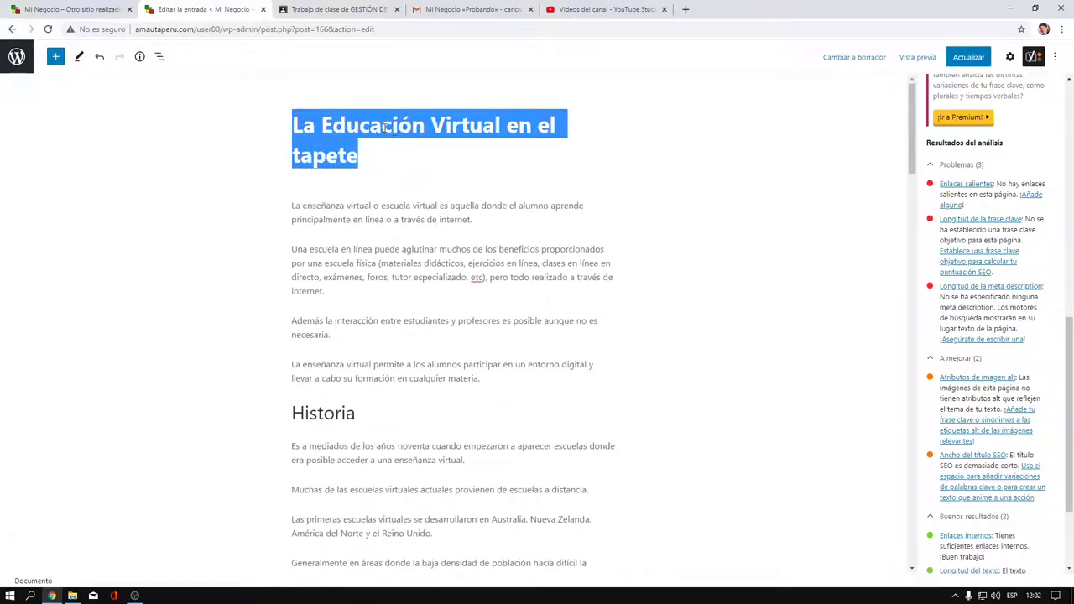
right_click(384, 127)
left_click(422, 170)
left_click(703, 285)
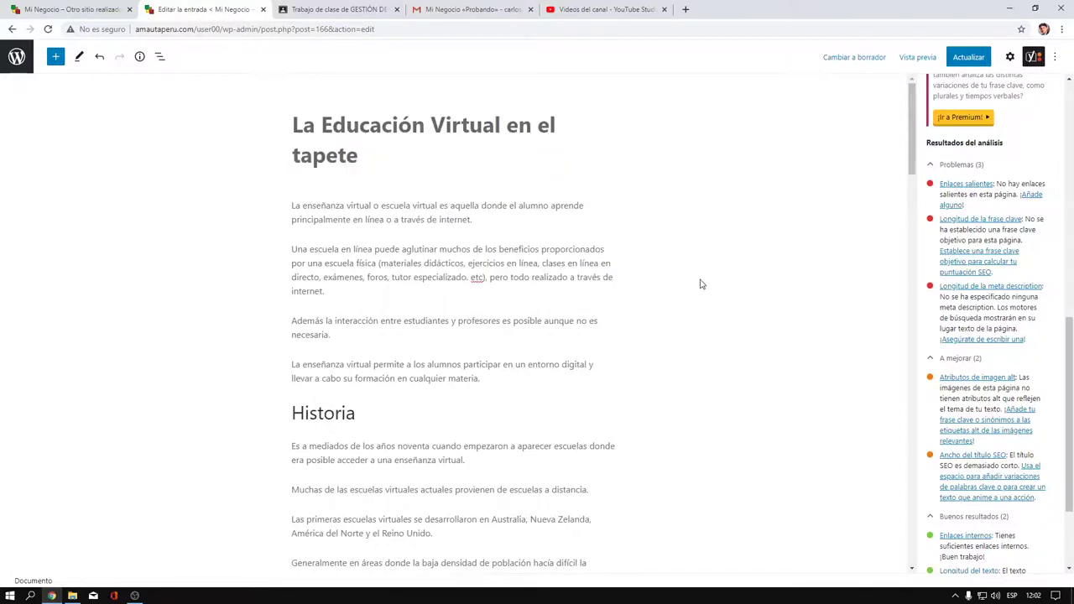
scroll(702, 285, "down", 20)
scroll(696, 275, "up", 3)
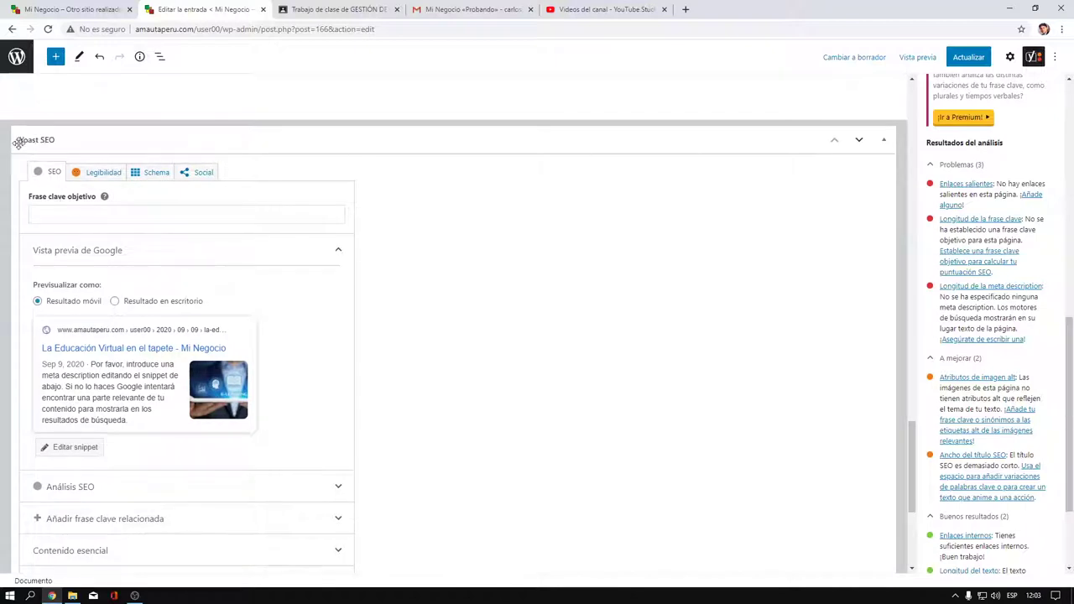
left_click(50, 212)
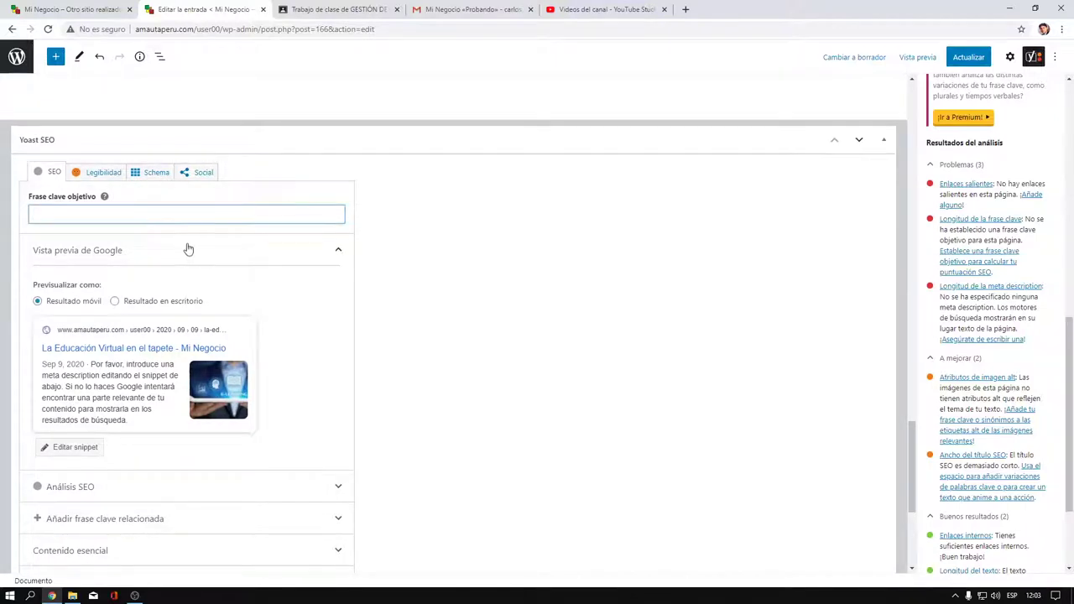
key("ctrl+v")
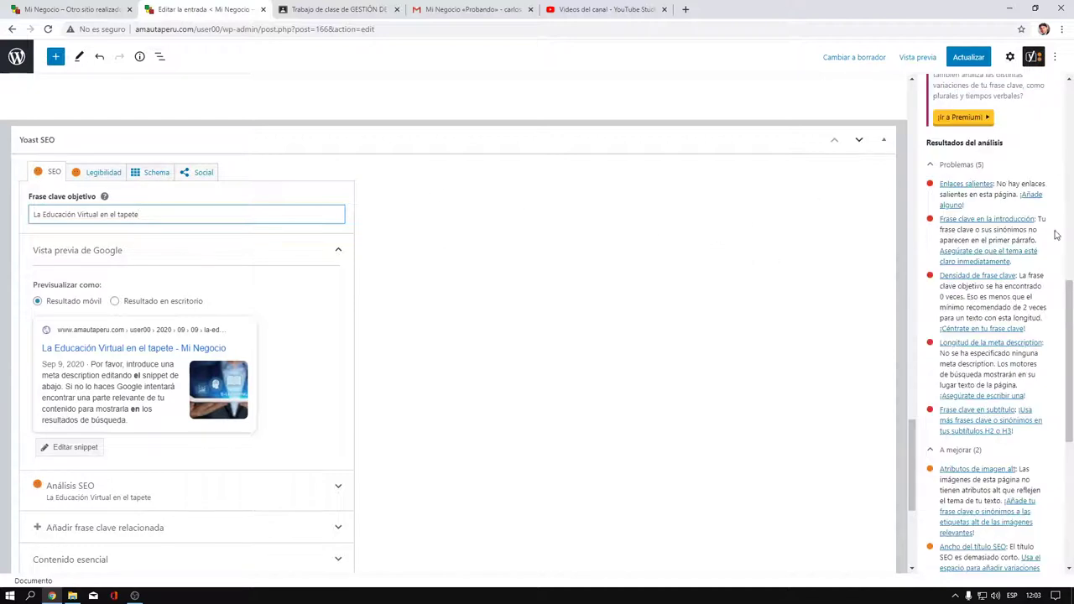
Step: Insert the keyphrase "La Educación Virtual en el tapete:" at the beginning of the post's first paragraph
scroll(1069, 296, "up", 2)
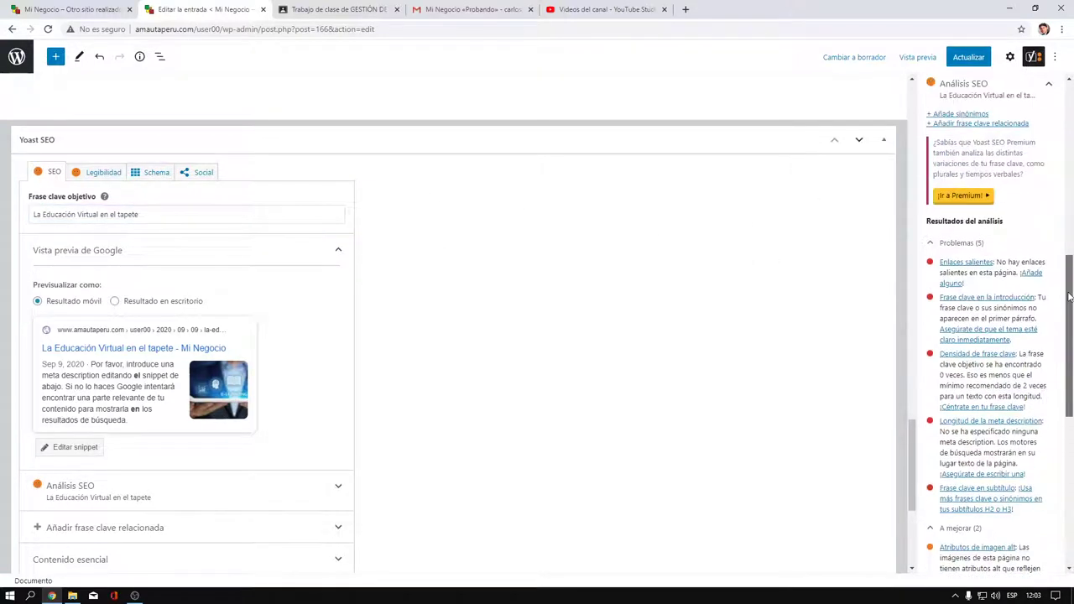
scroll(987, 200, "down", 2)
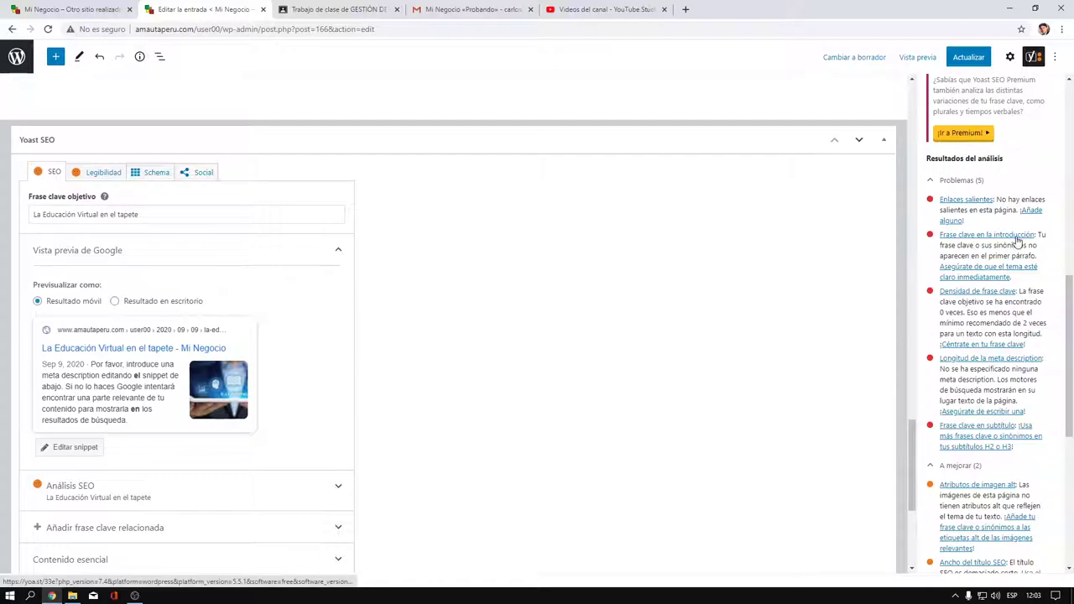
scroll(503, 340, "up", 5)
scroll(499, 336, "up", 10)
left_click(409, 205)
key("End")
scroll(445, 223, "down", 1)
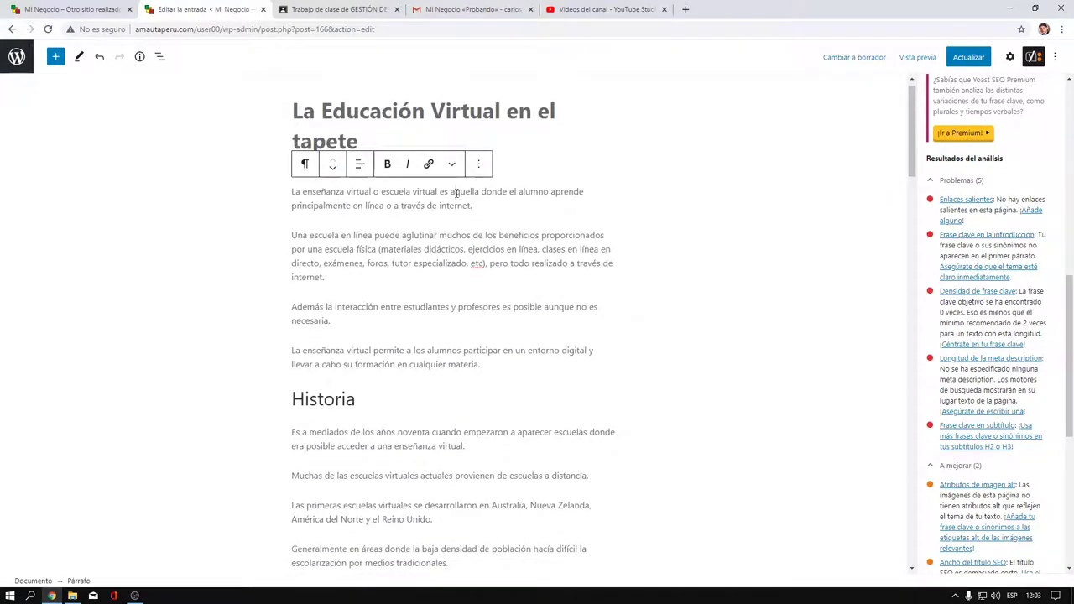
key("Home")
key("ctrl+v")
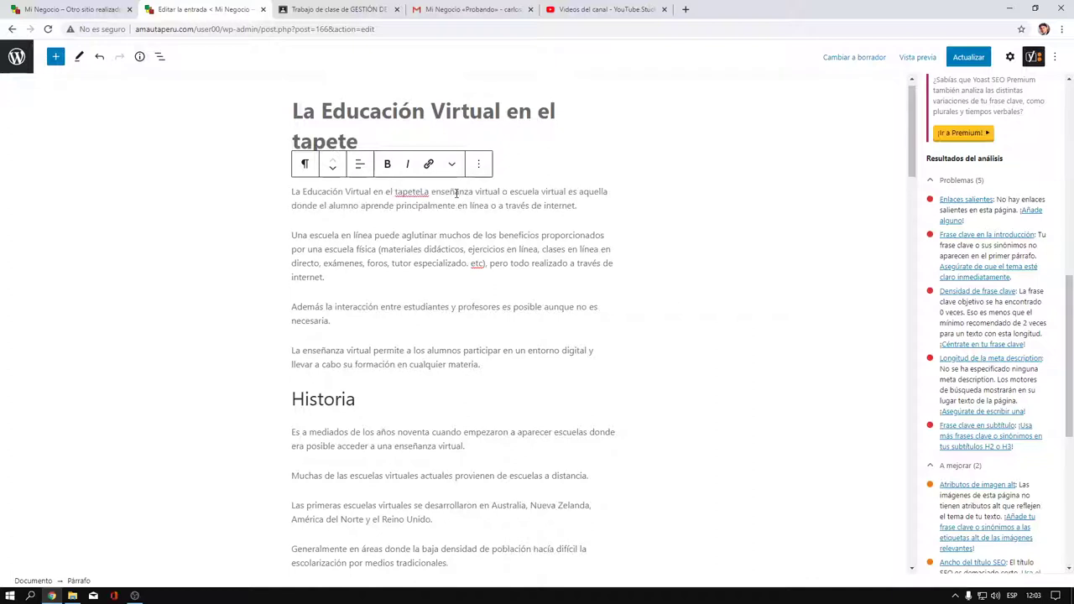
type(":")
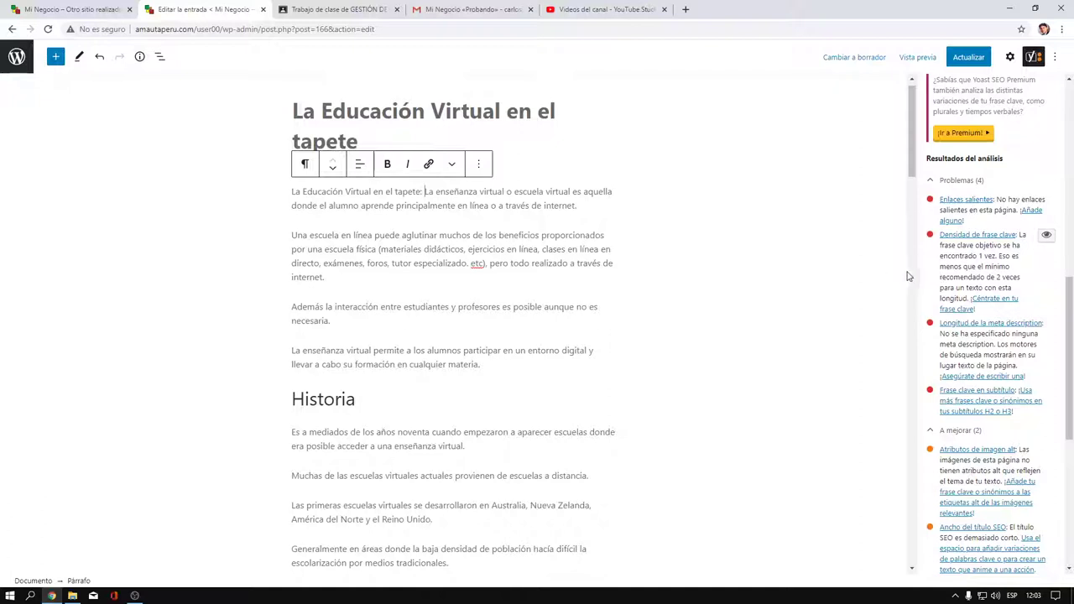
Step: Insert "La Educación Virtual en el tapete:" at the beginning of the first paragraph under the Historia heading
scroll(693, 268, "down", 2)
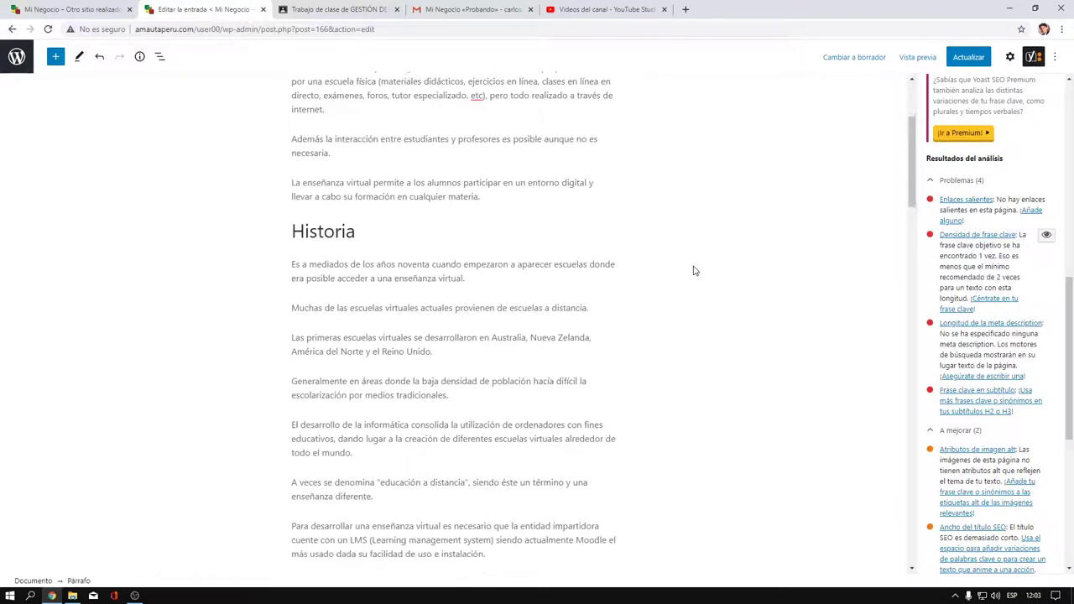
scroll(327, 218, "down", 1)
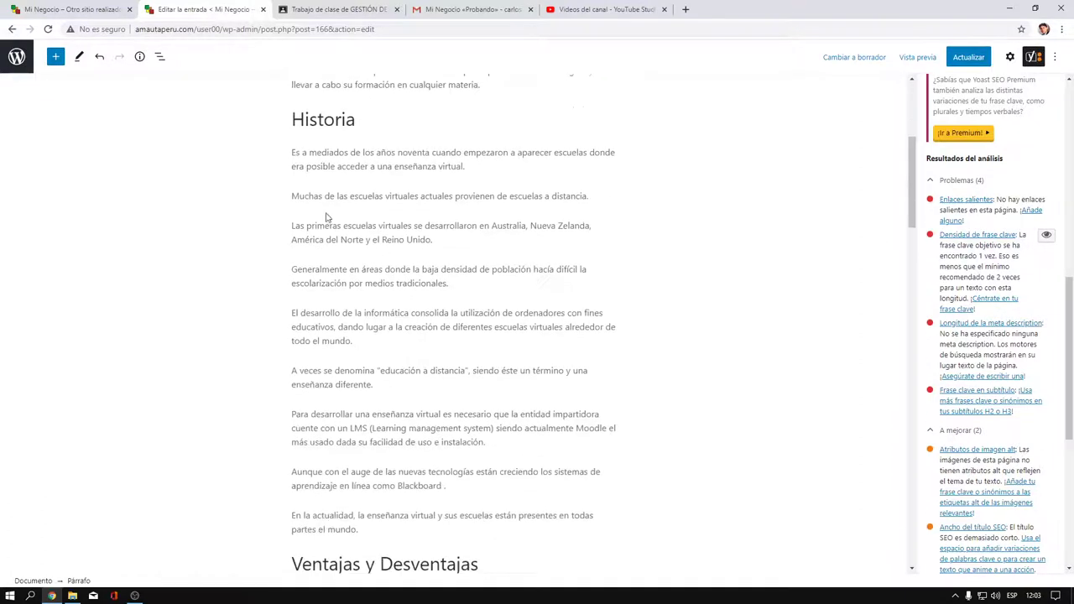
left_click(294, 152)
key("ctrl+v")
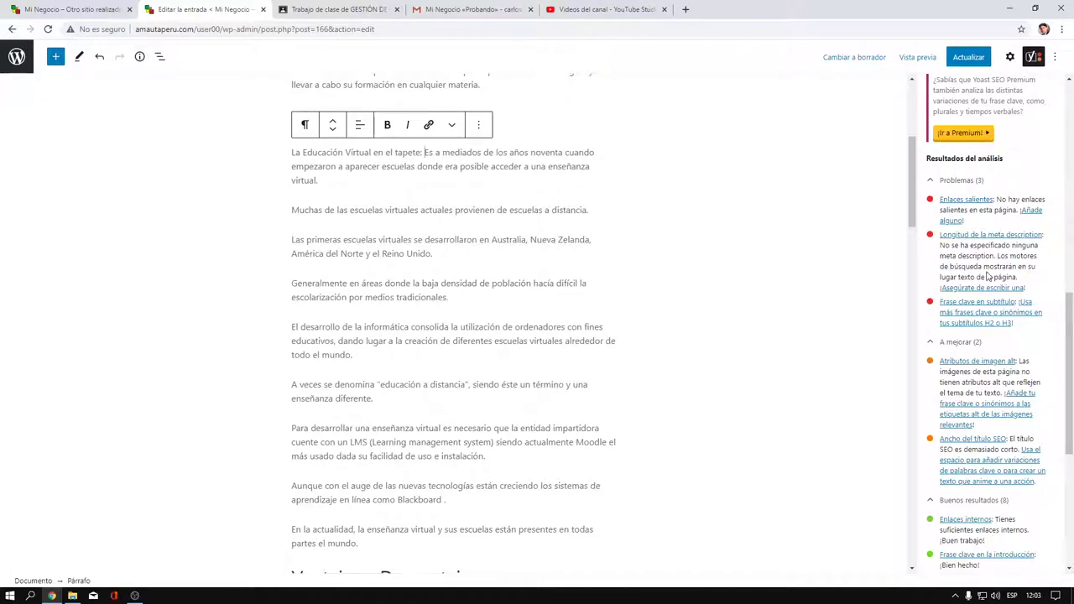
Step: Review the readability and SEO sections of the Yoast SEO box below the post content
scroll(1070, 308, "down", 5)
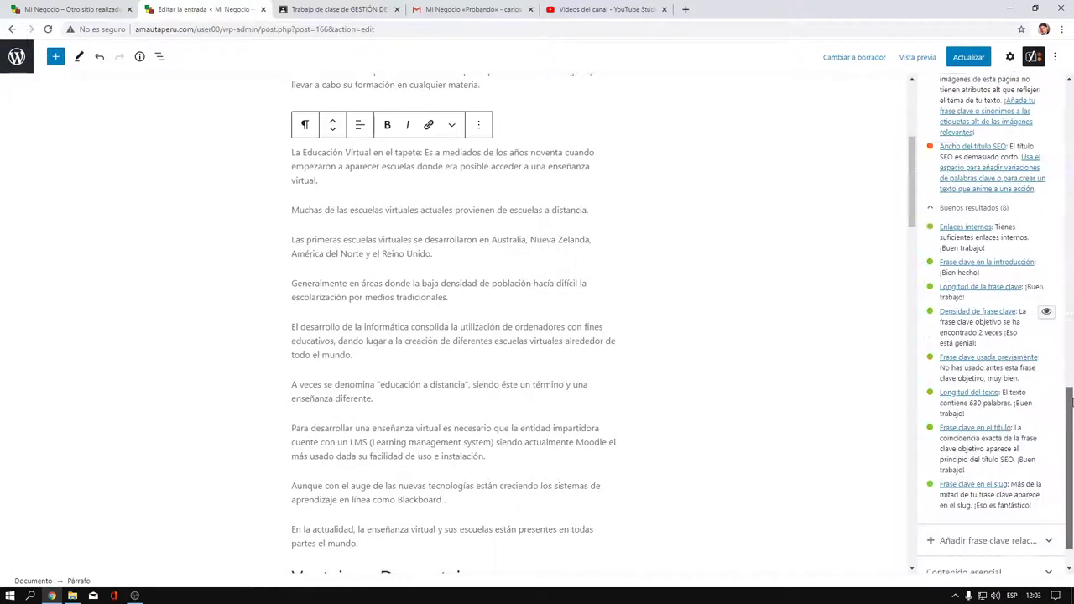
scroll(673, 309, "down", 6)
scroll(673, 310, "down", 10)
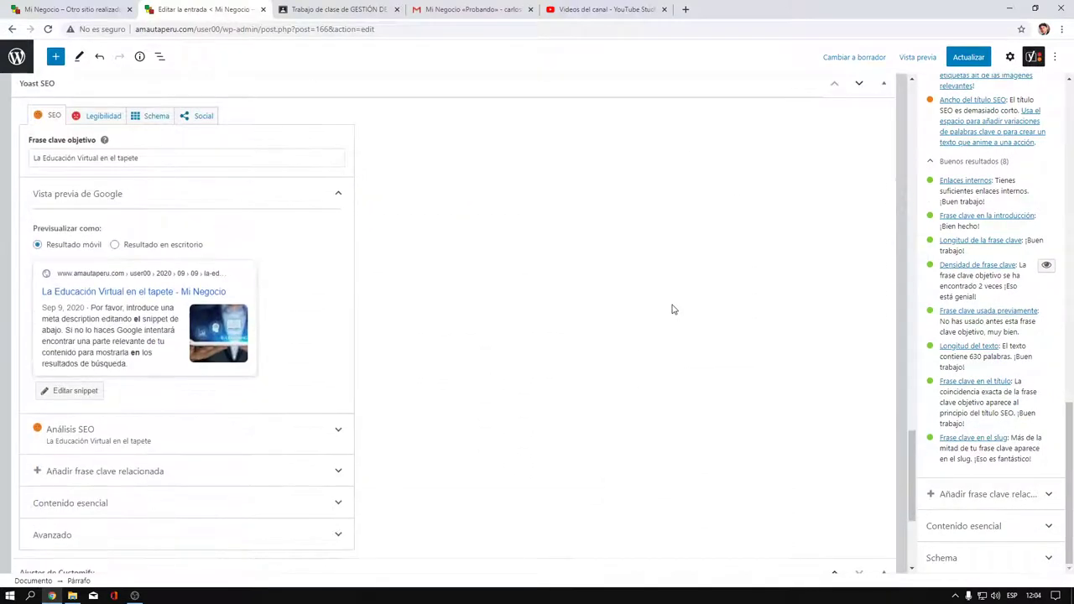
left_click(110, 229)
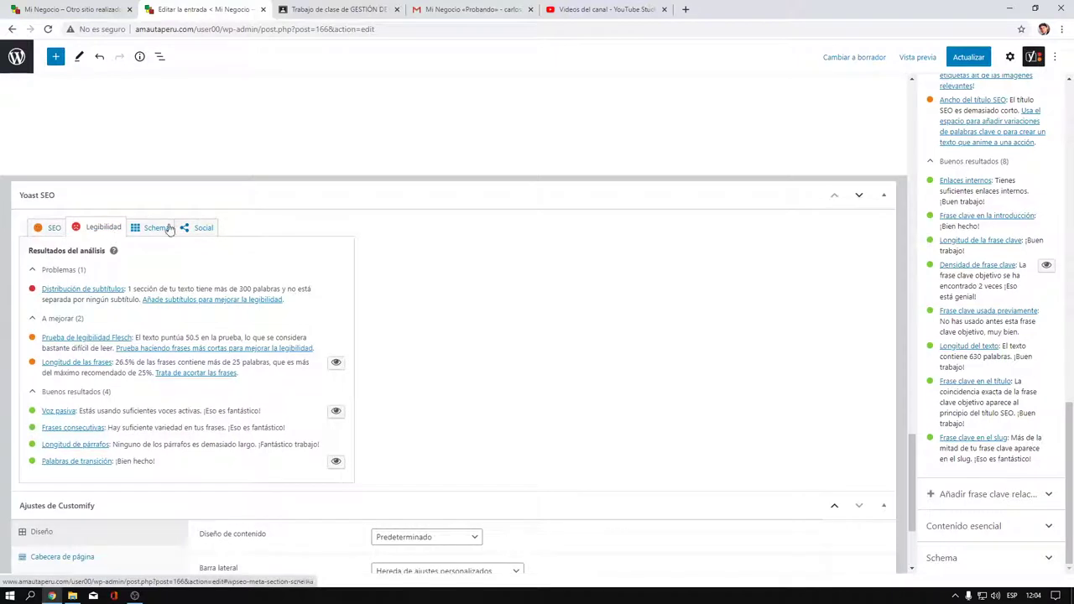
left_click(50, 229)
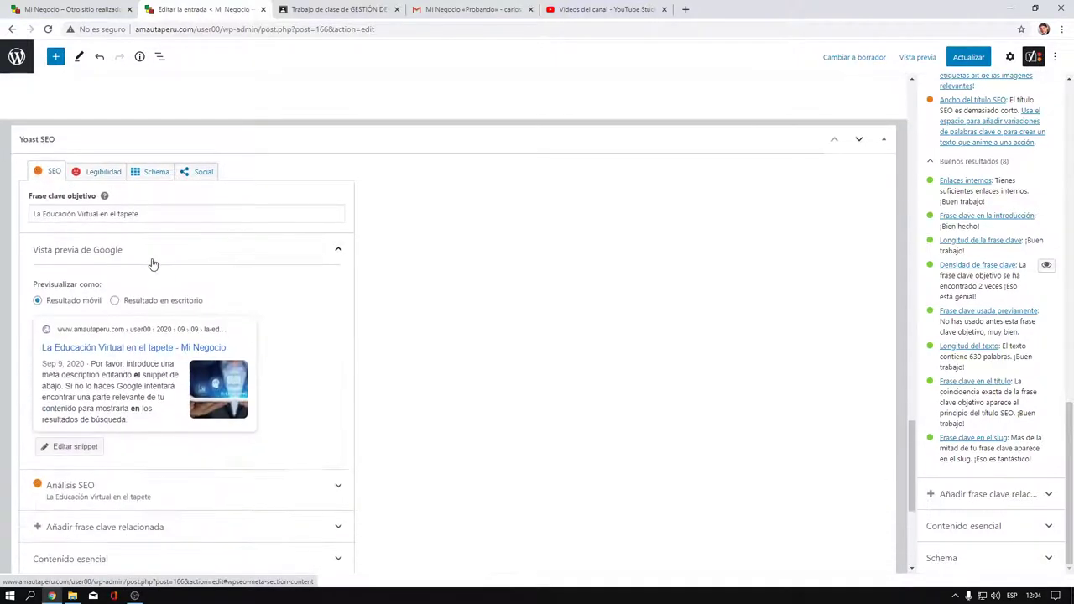
Step: Expand the Yoast sections for related keyphrase, cornerstone content (Contenido esencial) and Avanzado to look over their options
scroll(224, 252, "down", 3)
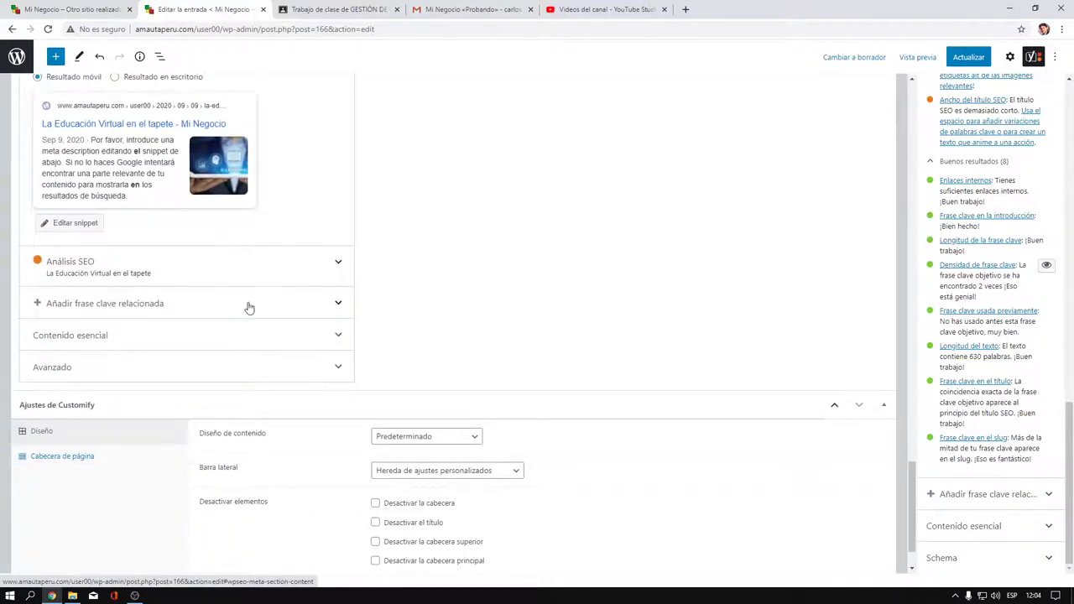
left_click(250, 308)
scroll(240, 276, "down", 2)
left_click(175, 346)
scroll(180, 353, "down", 1)
left_click(163, 341)
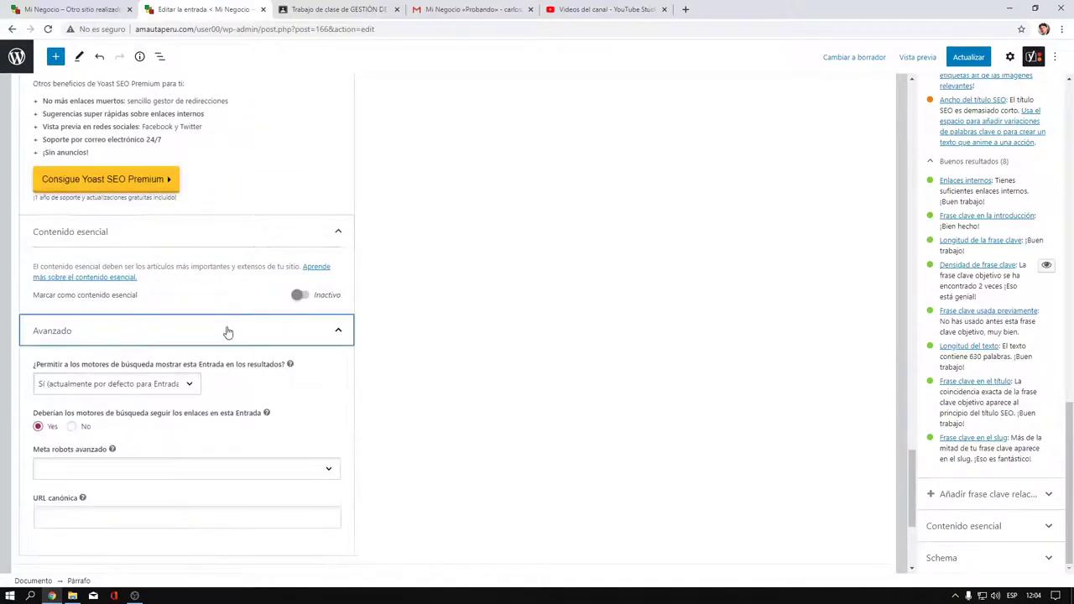
scroll(228, 332, "down", 1)
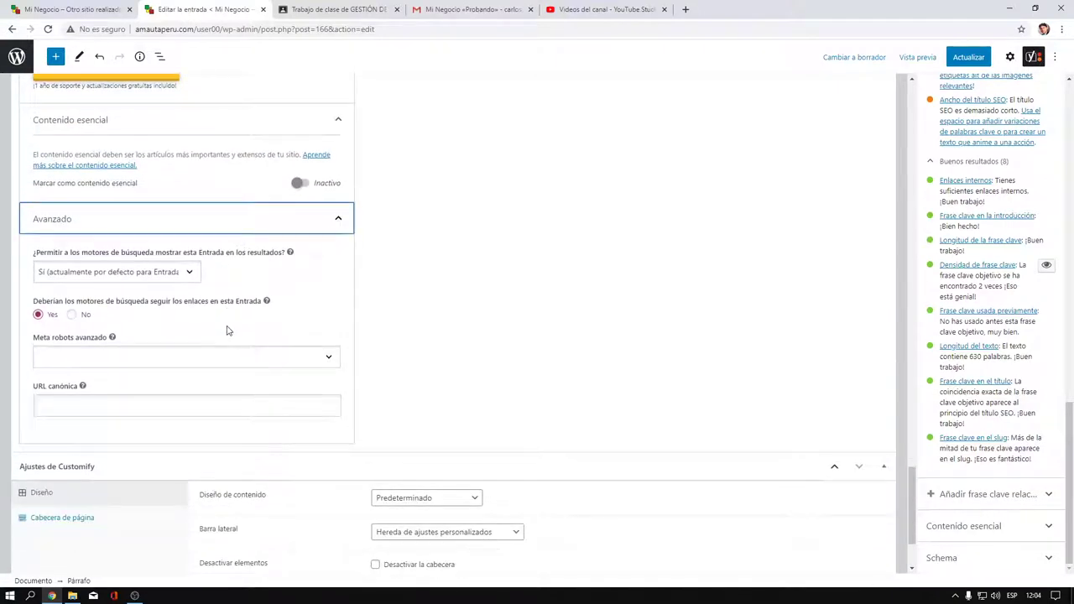
Step: Examine the problems, improvements and good results in Yoast's SEO and readability analyses of the post
scroll(227, 331, "up", 7)
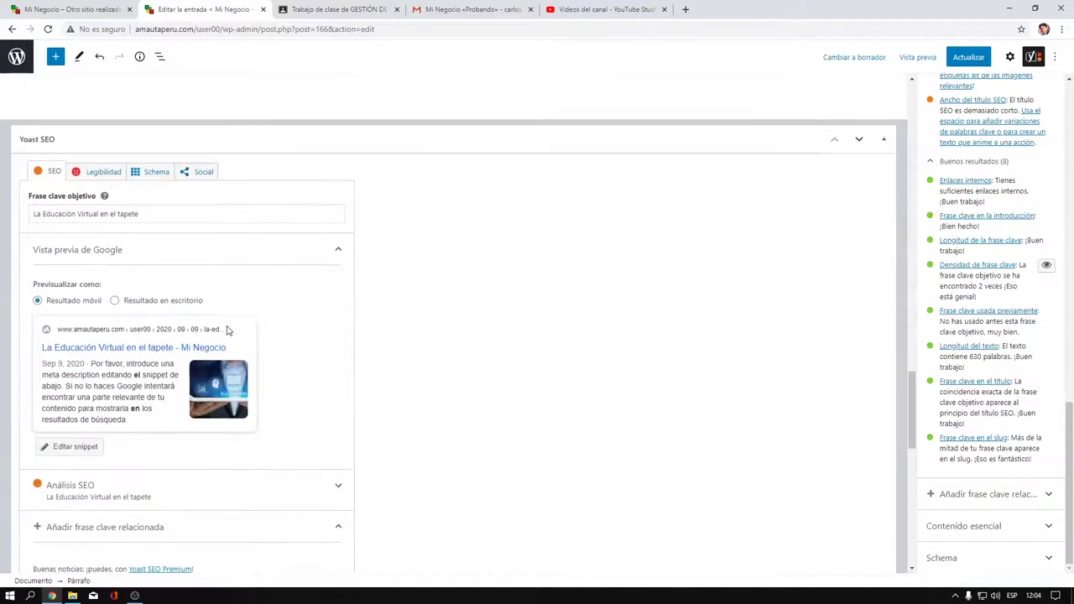
scroll(227, 331, "up", 1)
scroll(965, 290, "up", 3)
scroll(965, 290, "down", 1)
scroll(965, 290, "down", 1)
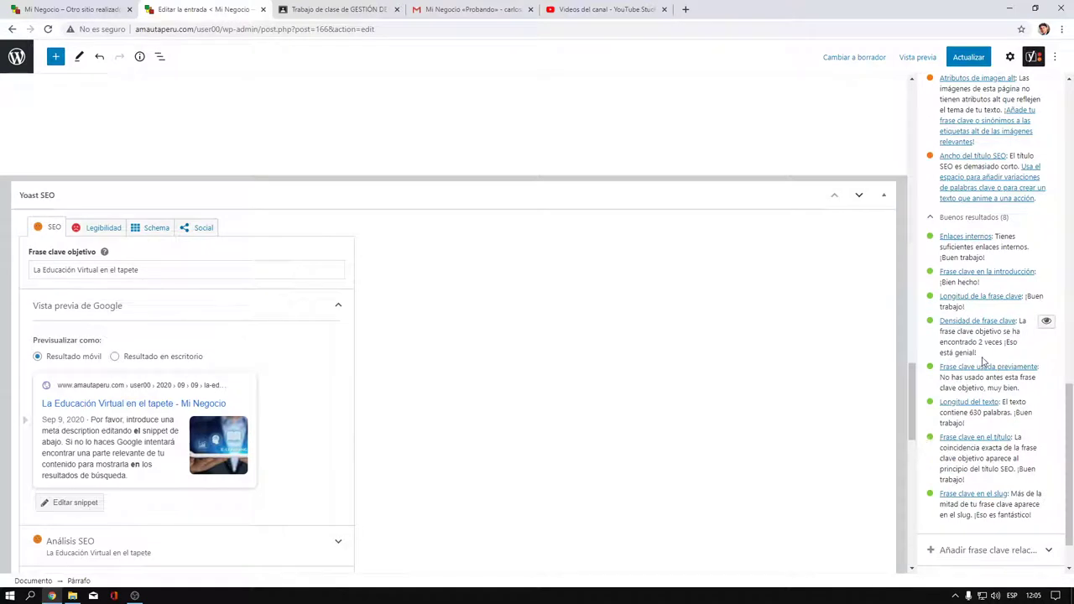
scroll(1003, 378, "up", 1)
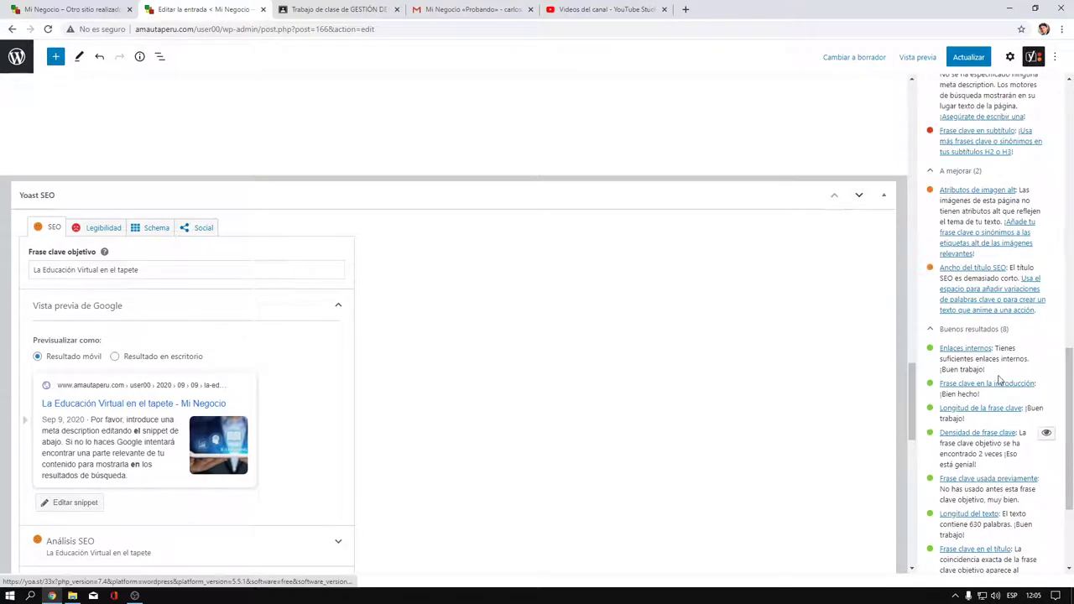
scroll(862, 361, "up", 1)
scroll(1023, 369, "up", 1)
scroll(1024, 369, "up", 2)
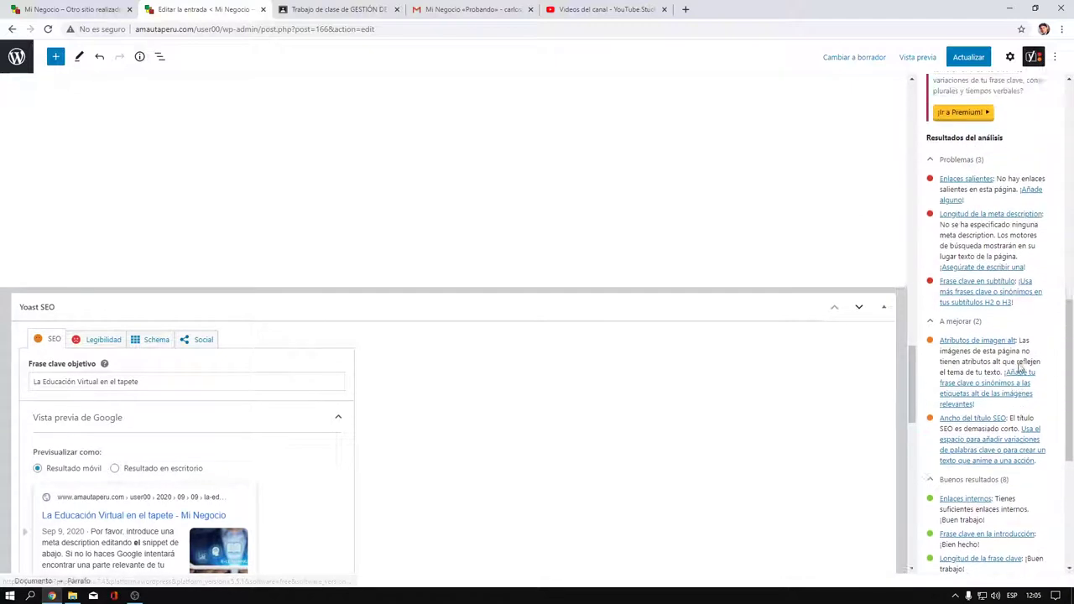
scroll(1017, 369, "up", 5)
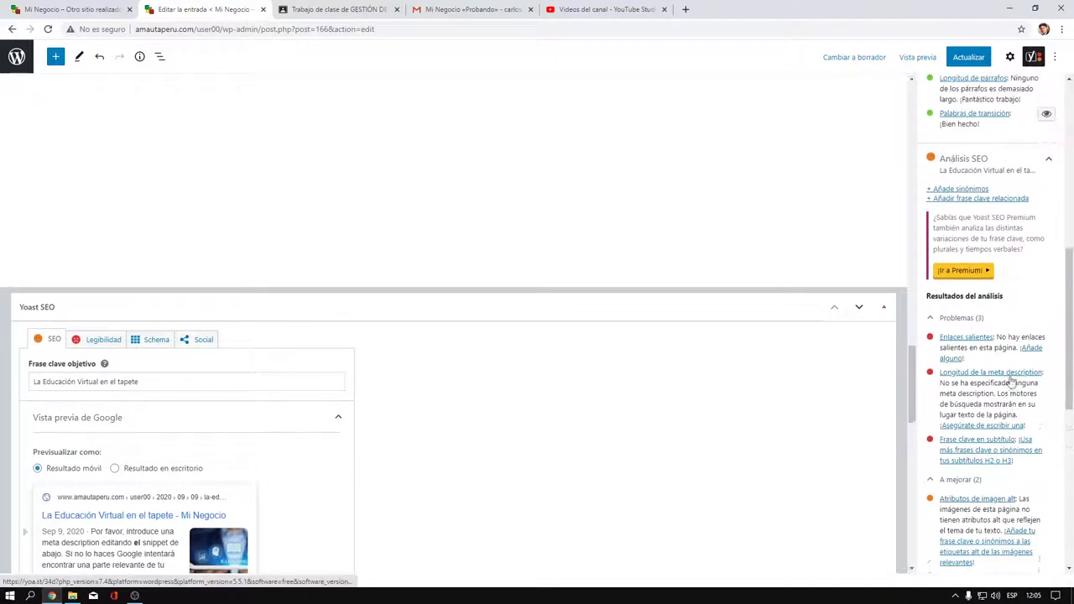
scroll(1014, 387, "up", 4)
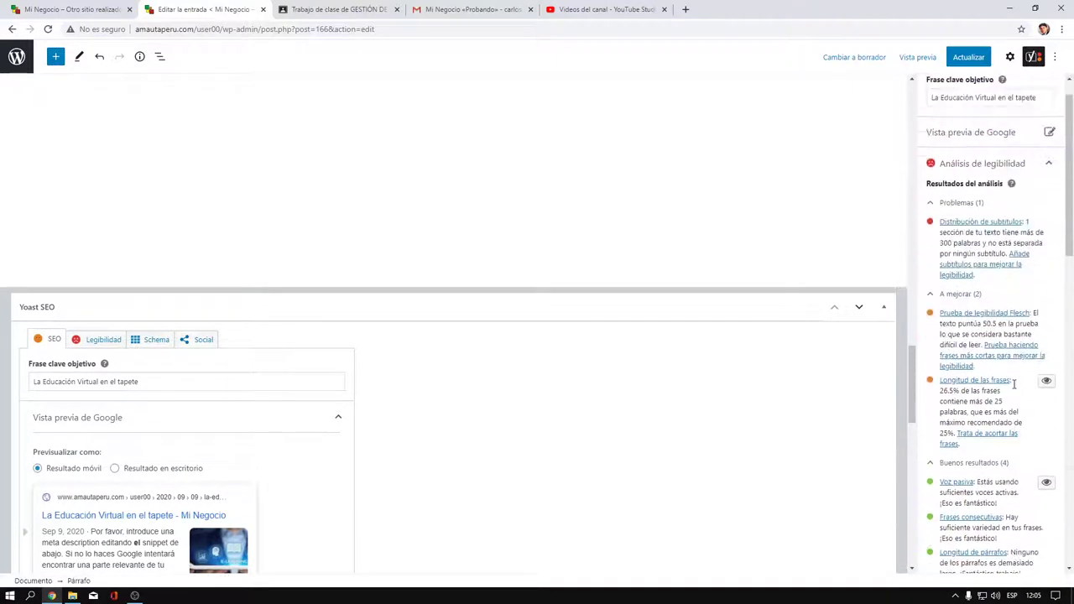
scroll(1000, 267, "down", 8)
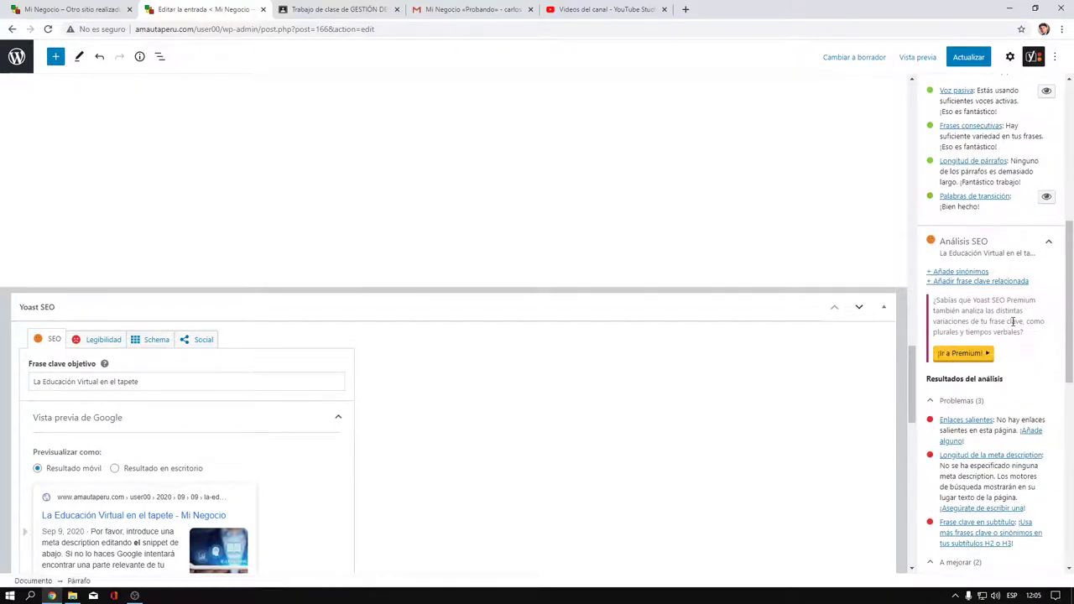
scroll(1013, 320, "down", 3)
scroll(1011, 319, "up", 3)
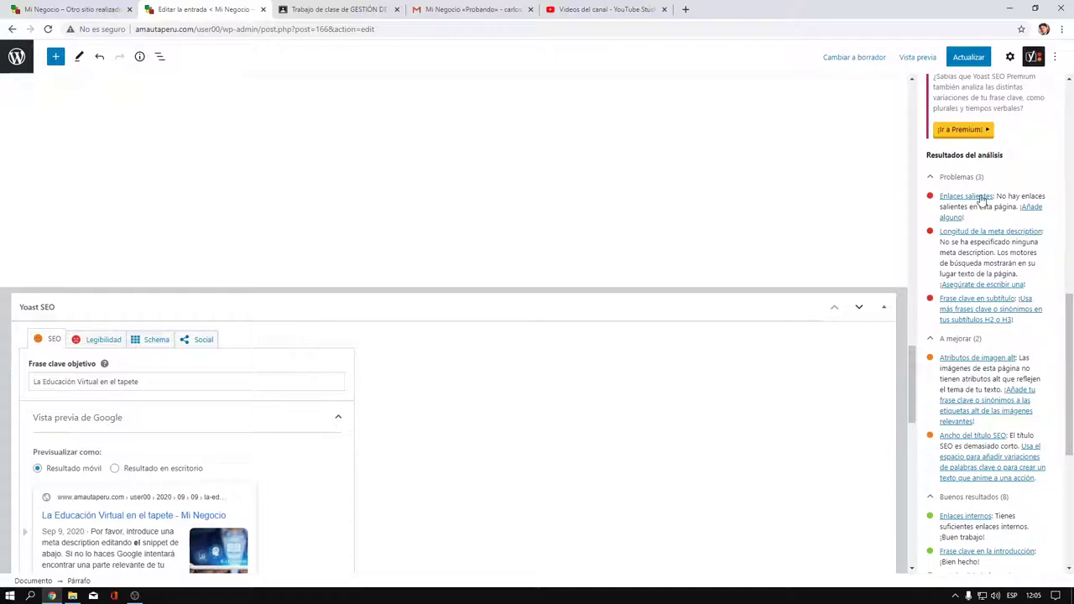
Step: Replace the two linked titles after "Por si le interesa:" on the closing line with the text "ProBike Perú"
scroll(455, 208, "up", 5)
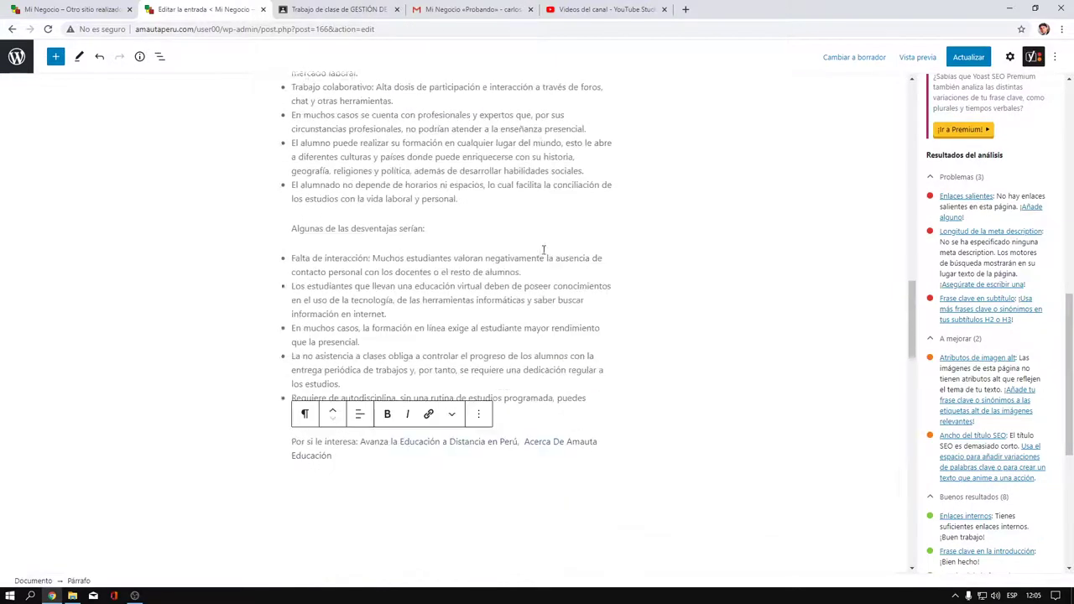
scroll(504, 293, "down", 2)
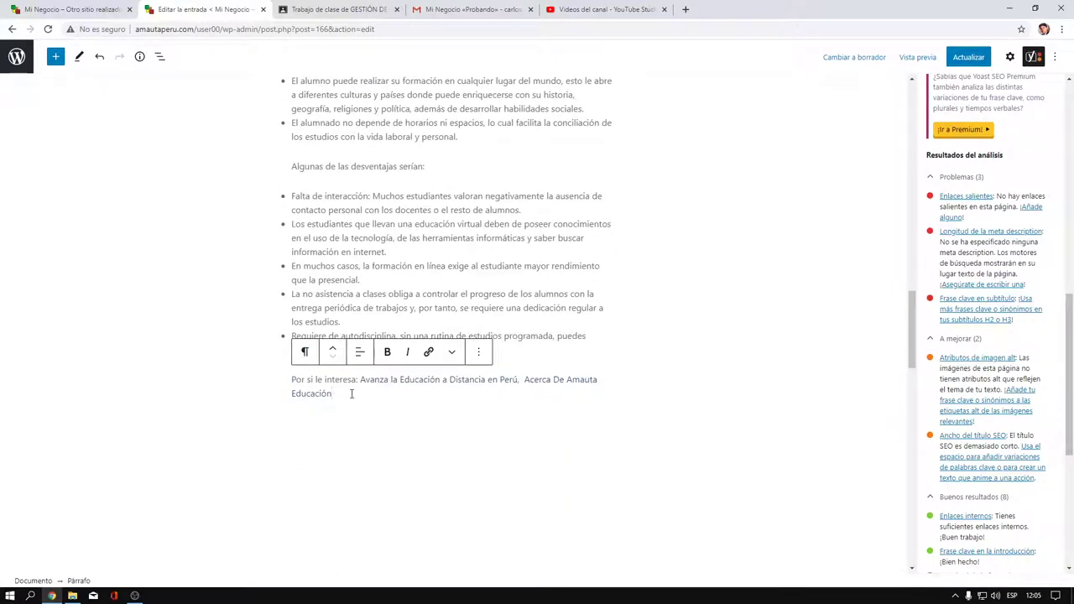
key("Up")
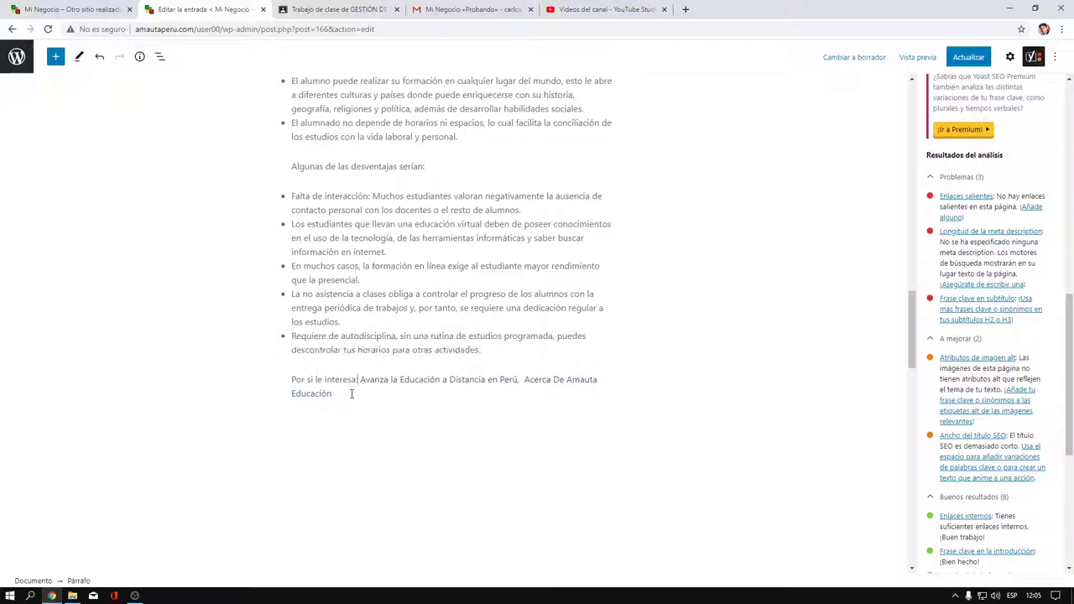
key("shift+Down")
key("BackSpace")
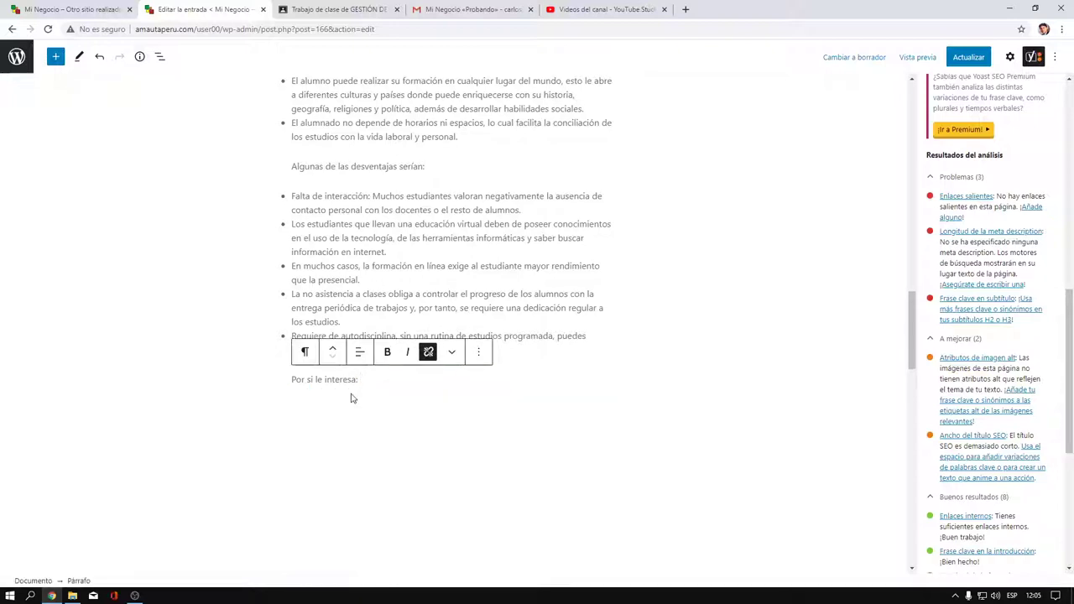
type("ProBike Perú")
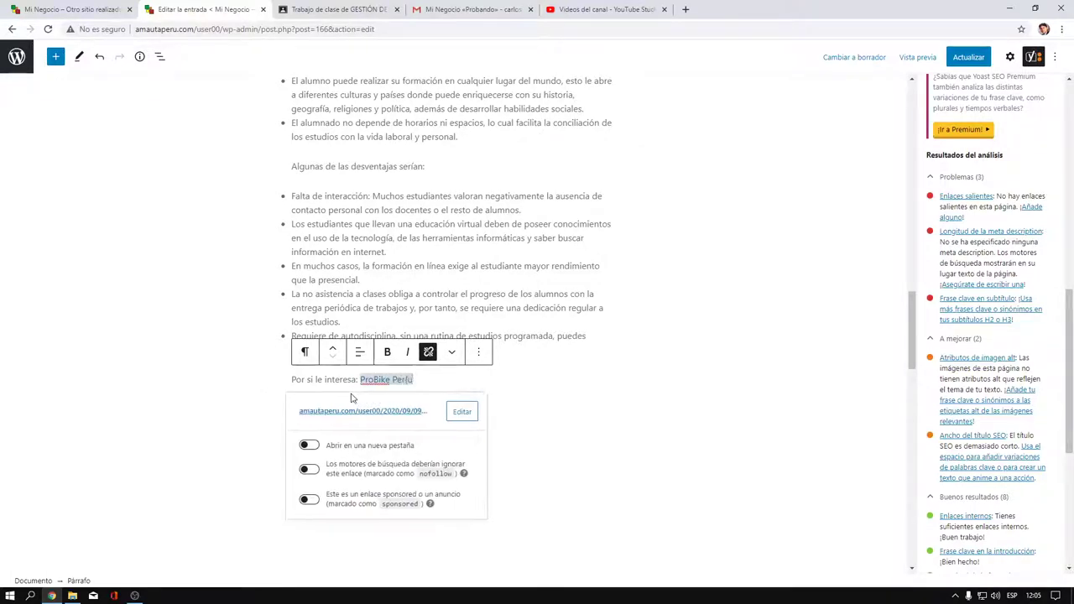
key("BackSpace")
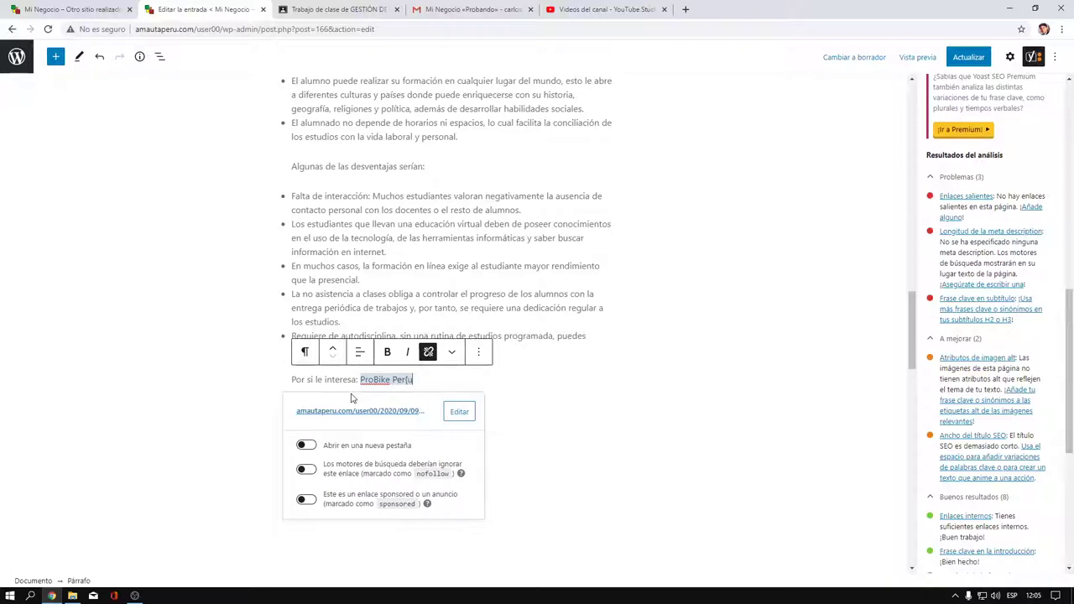
type("ú")
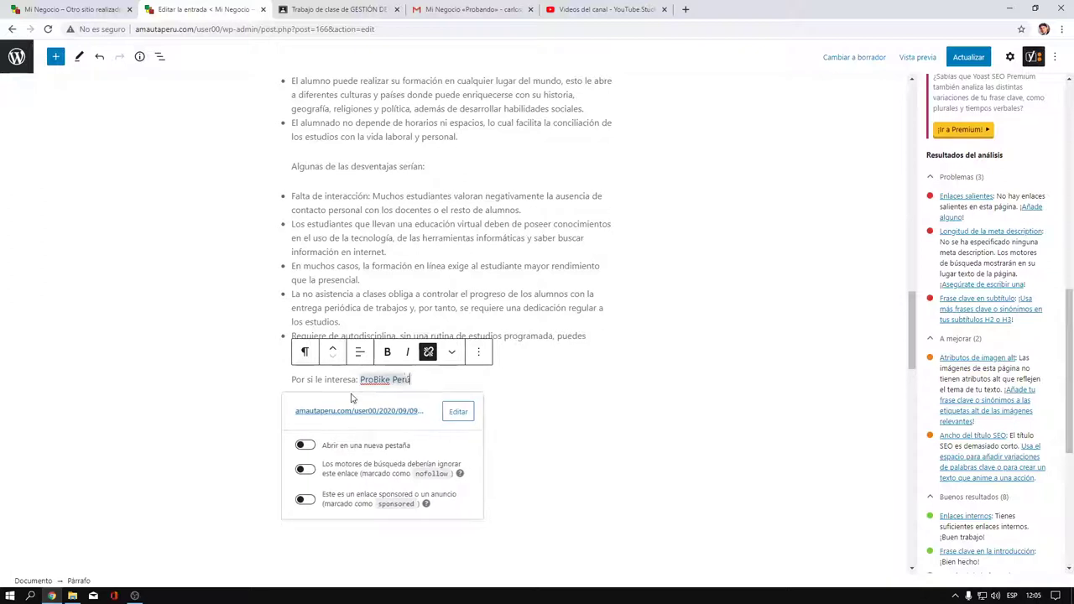
key("shift+Left")
key("shift+Left")
key("shift+Left")
key("shift+Left")
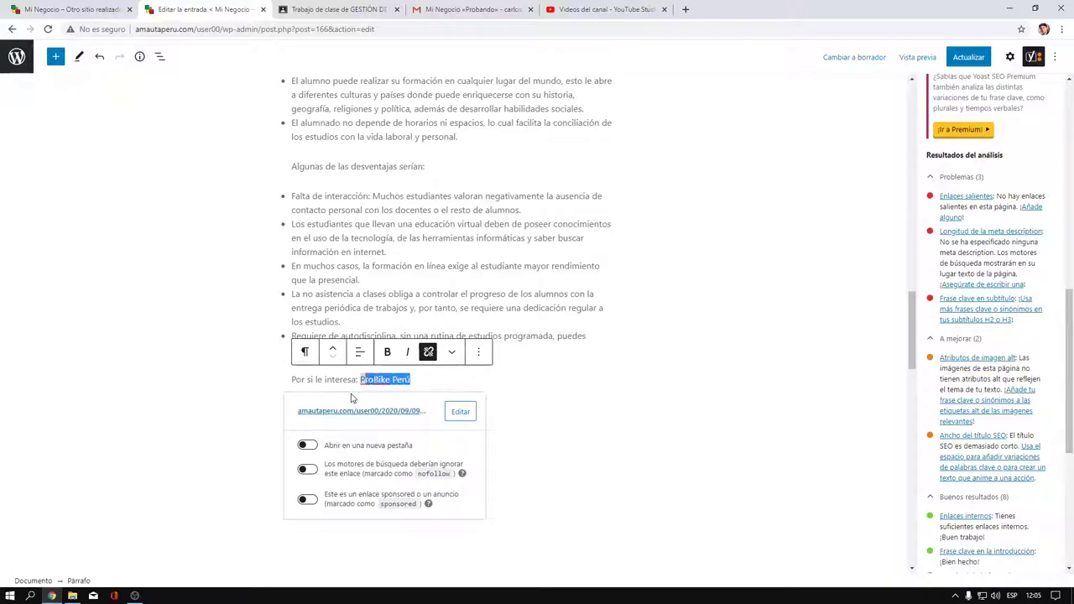
left_click(460, 412)
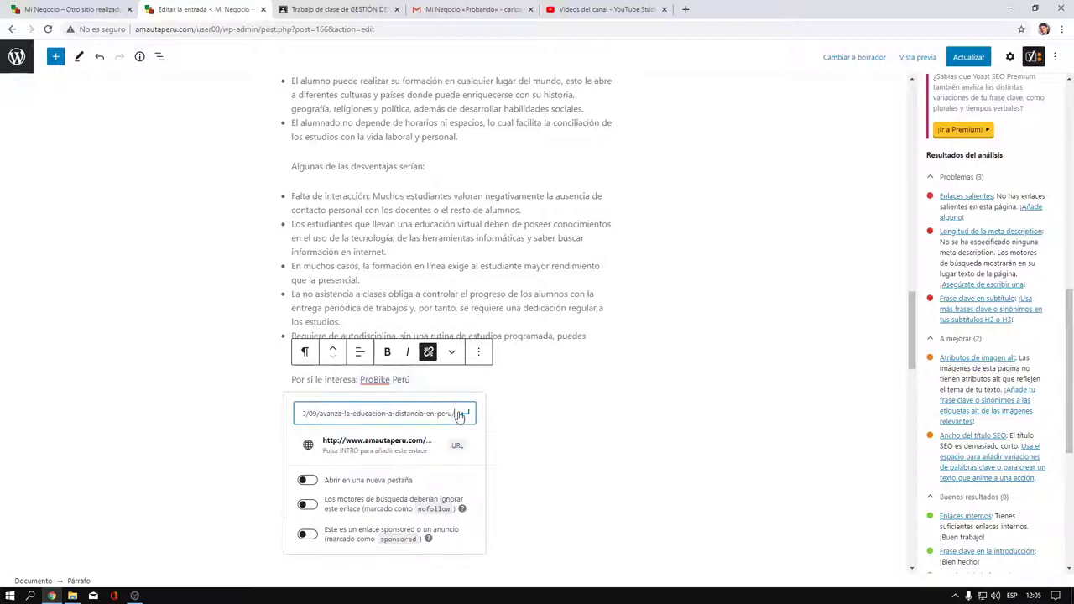
key("ctrl+a")
key("BackSpace")
type("ww")
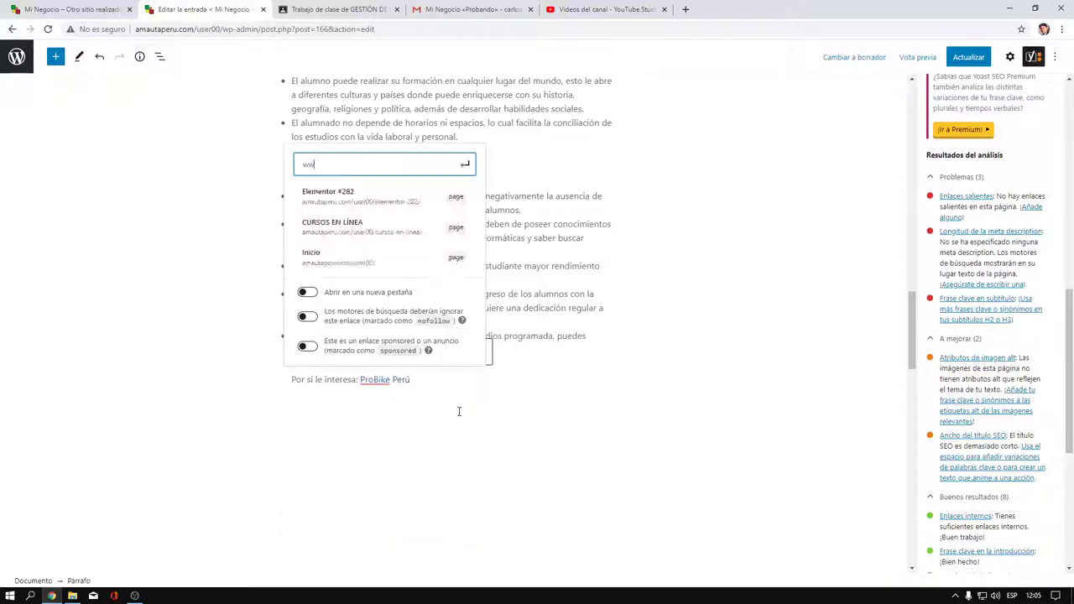
type("w.pr")
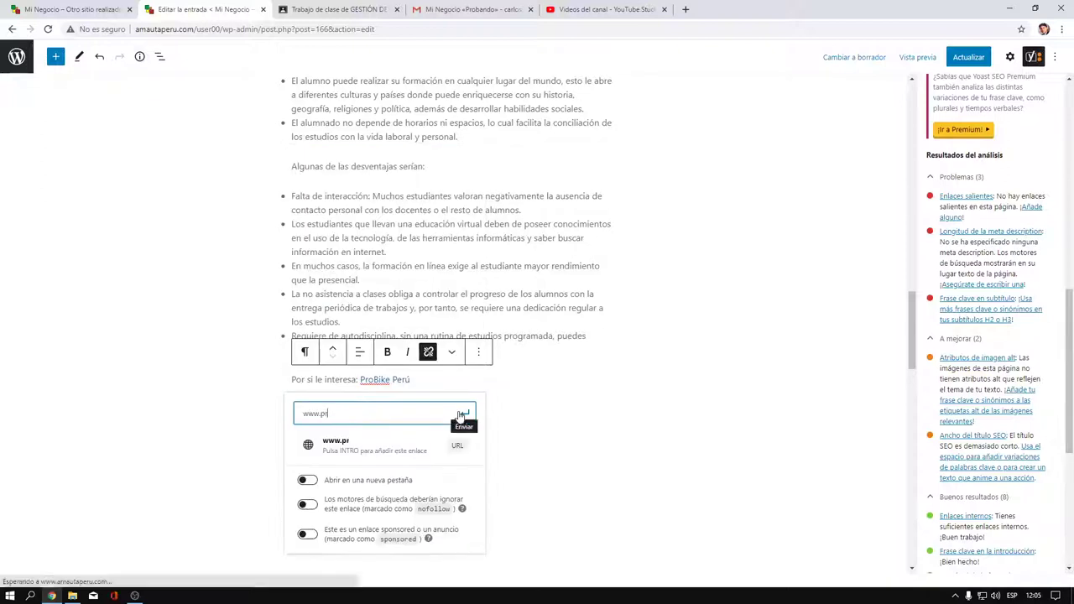
type("obikeperu.com")
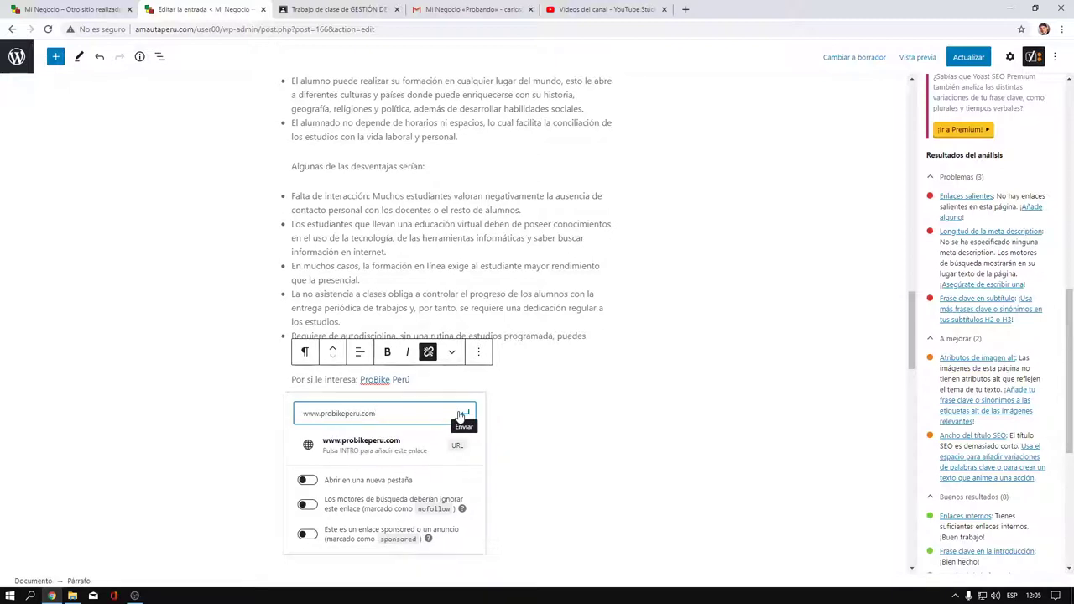
left_click(460, 415)
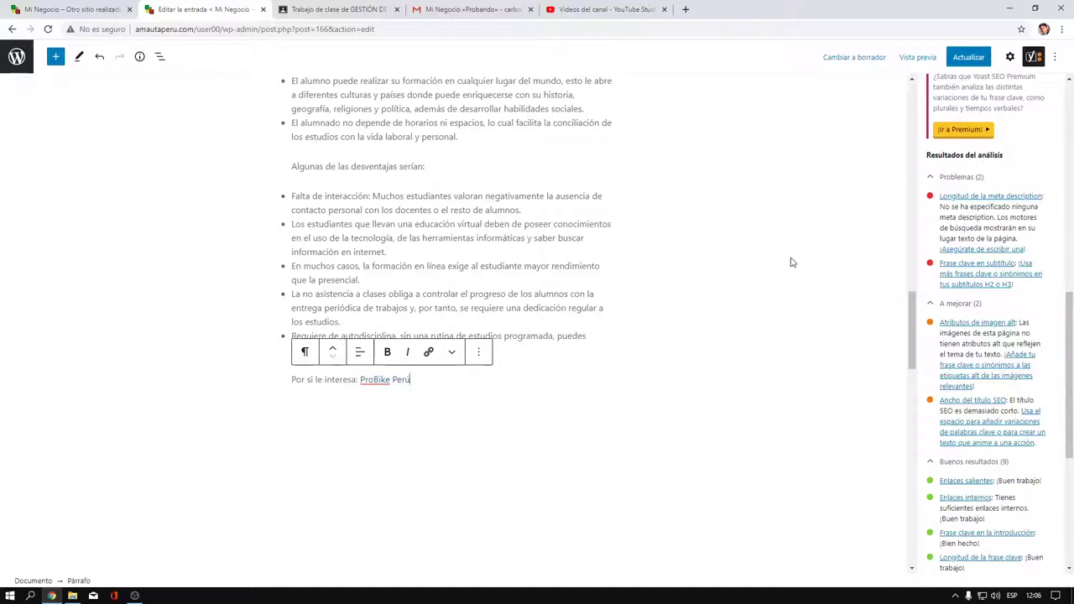
key("alt+Tab")
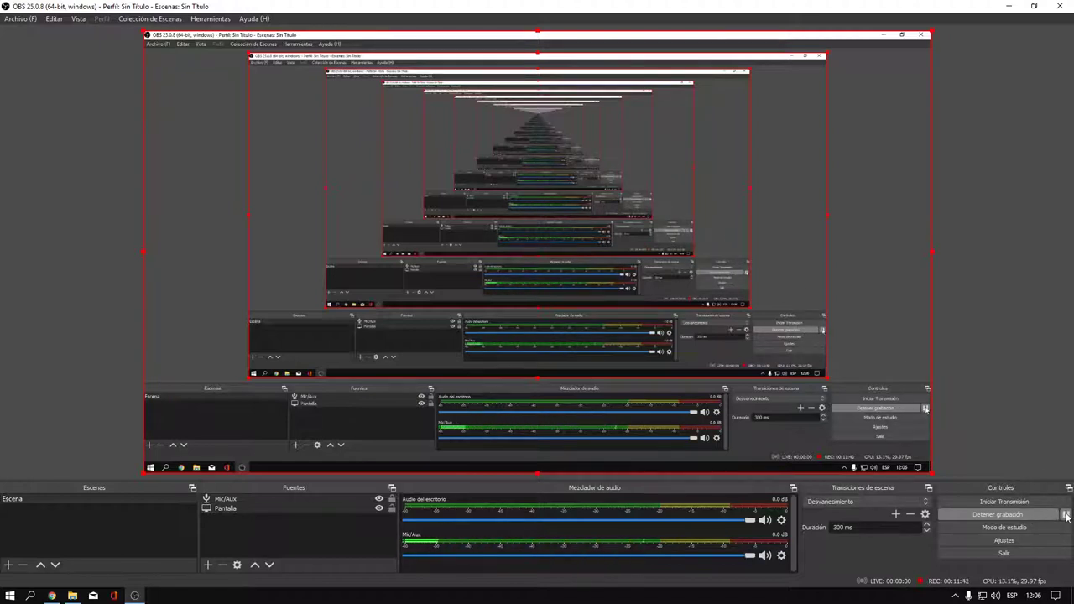
left_click(1066, 514)
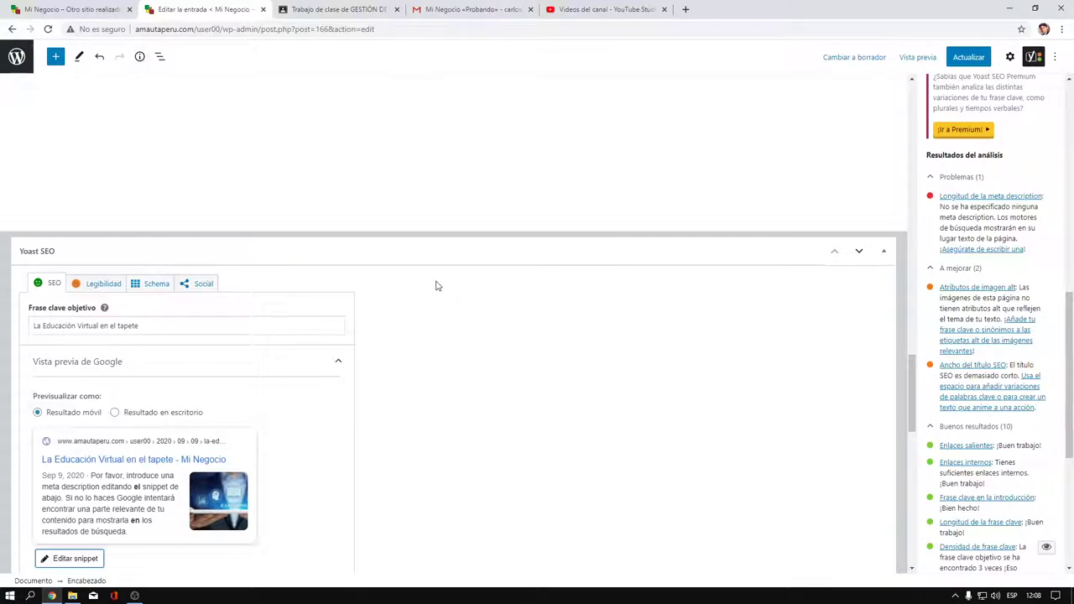
Step: Open the Yoast snippet editor and enter "La Educación Virtual en el tapete." as the meta description
scroll(528, 303, "down", 4)
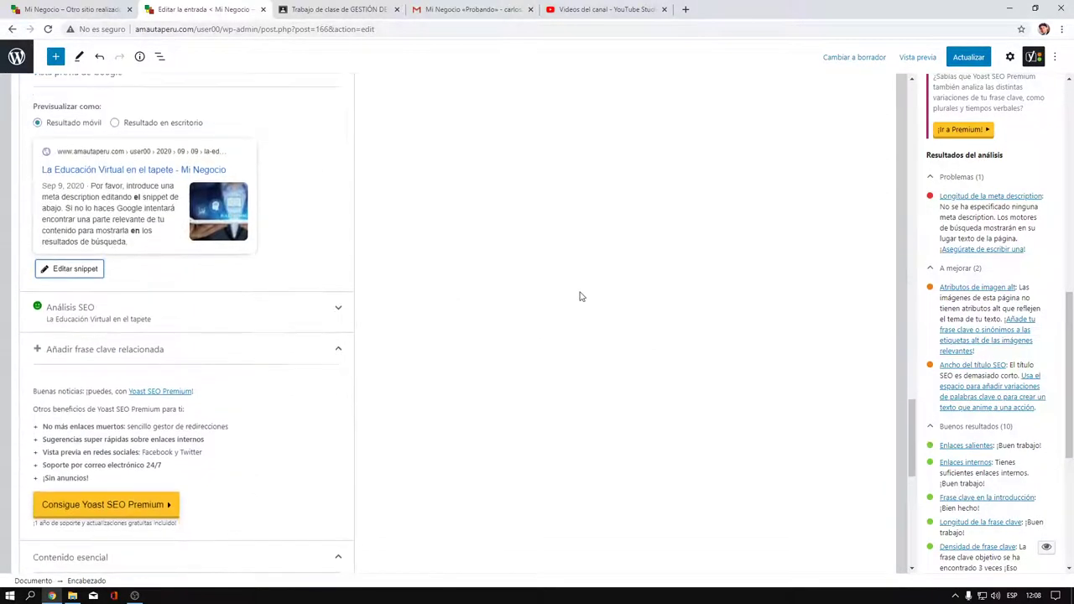
scroll(580, 297, "up", 2)
left_click(87, 391)
scroll(160, 324, "down", 2)
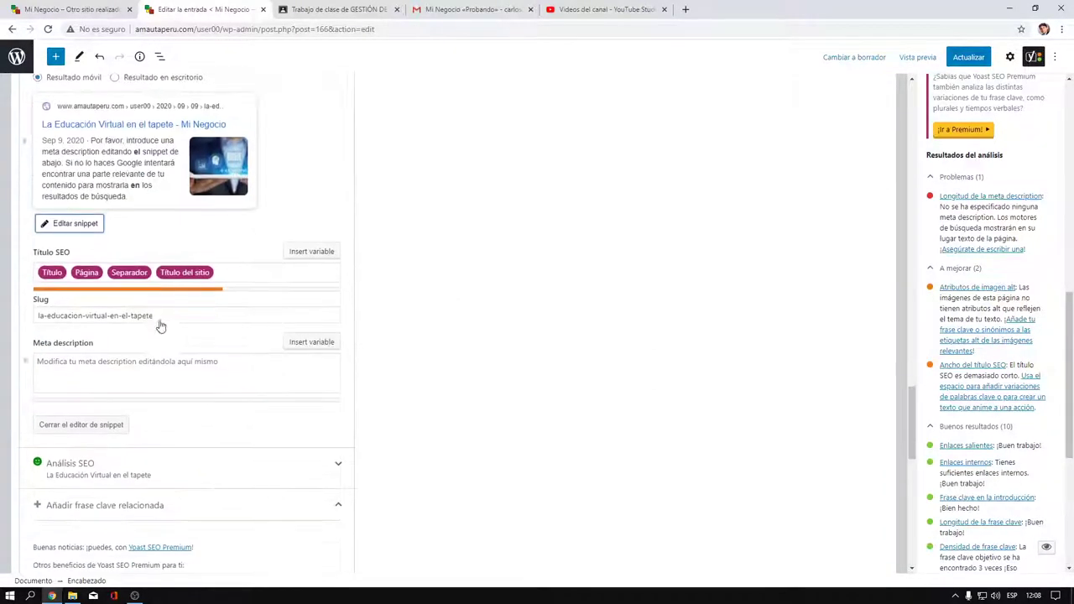
left_click(56, 363)
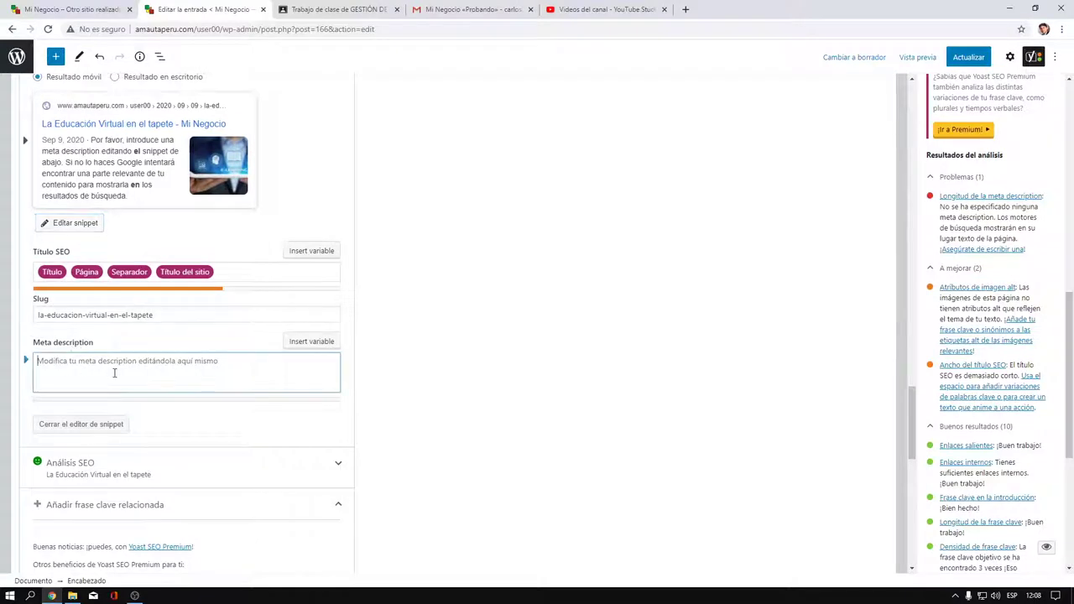
type("La Educación Virtual en el tapete")
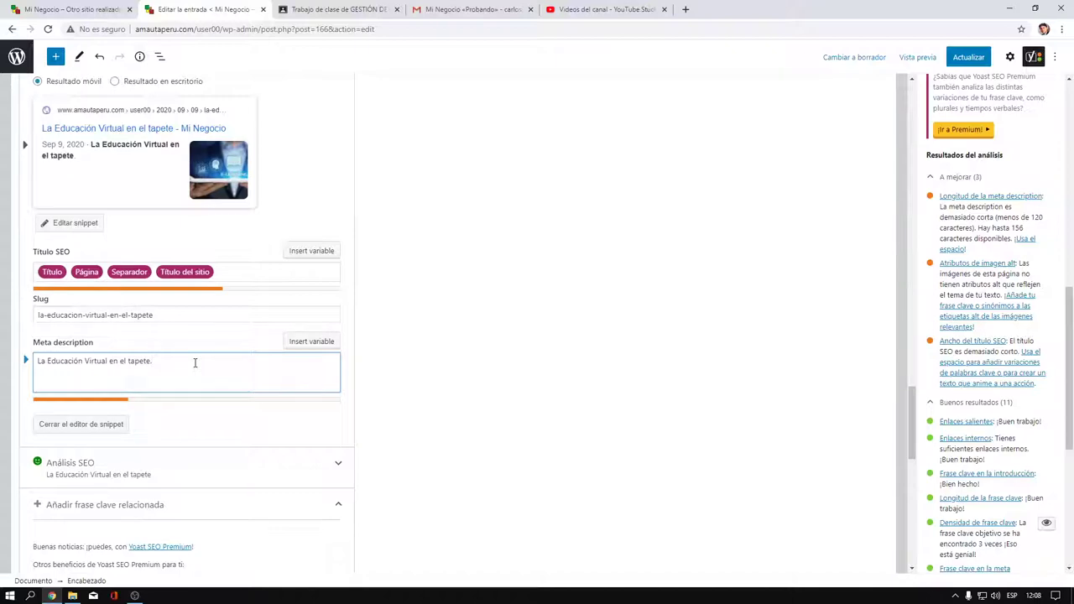
scroll(600, 230, "up", 15)
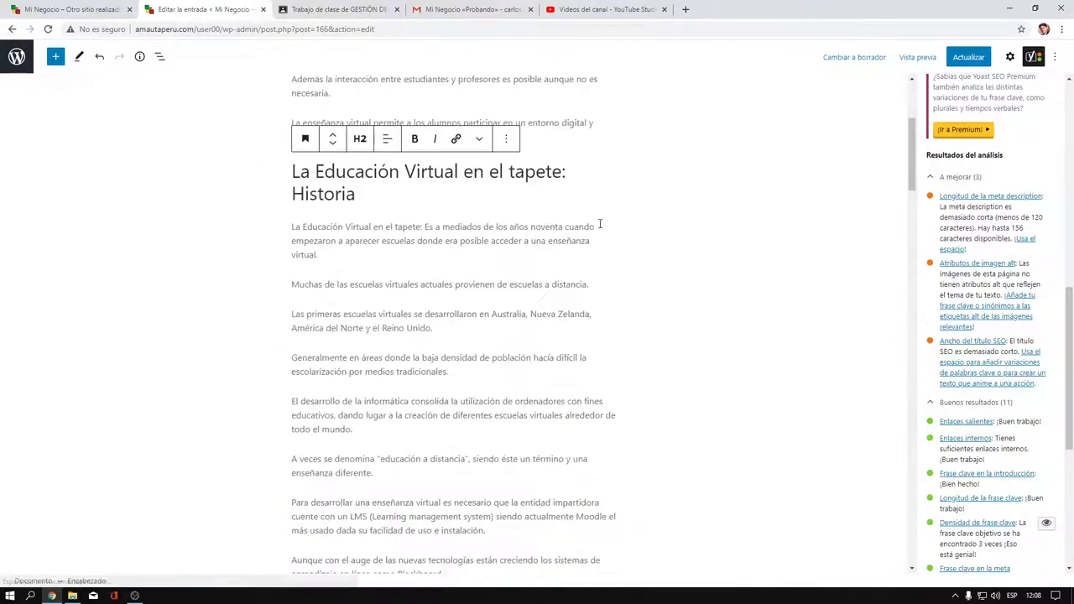
Step: Replace the meta description with a copy of the post's opening paragraph, beginning "La Educación Virtual en el tapete: La enseñanza virtual"
scroll(600, 223, "up", 3)
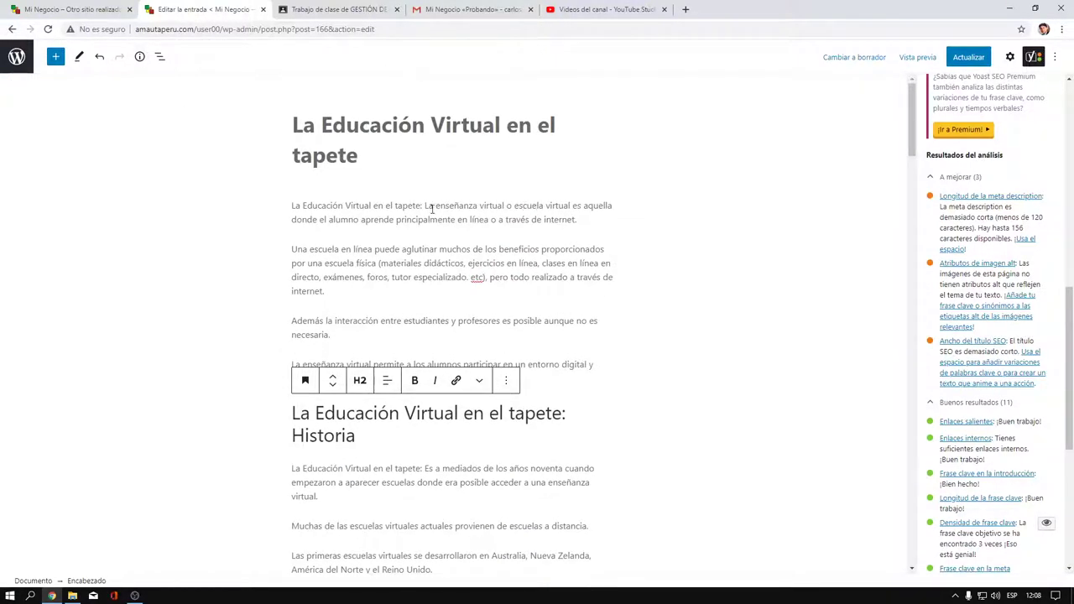
left_click_drag(581, 221, 292, 204)
key("ctrl+c")
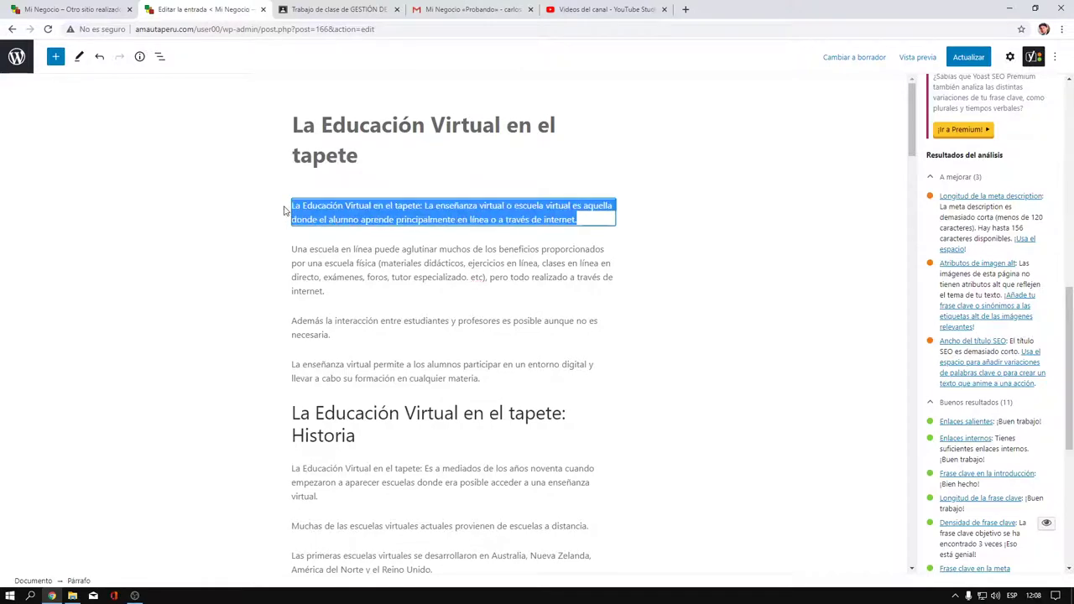
scroll(254, 349, "down", 15)
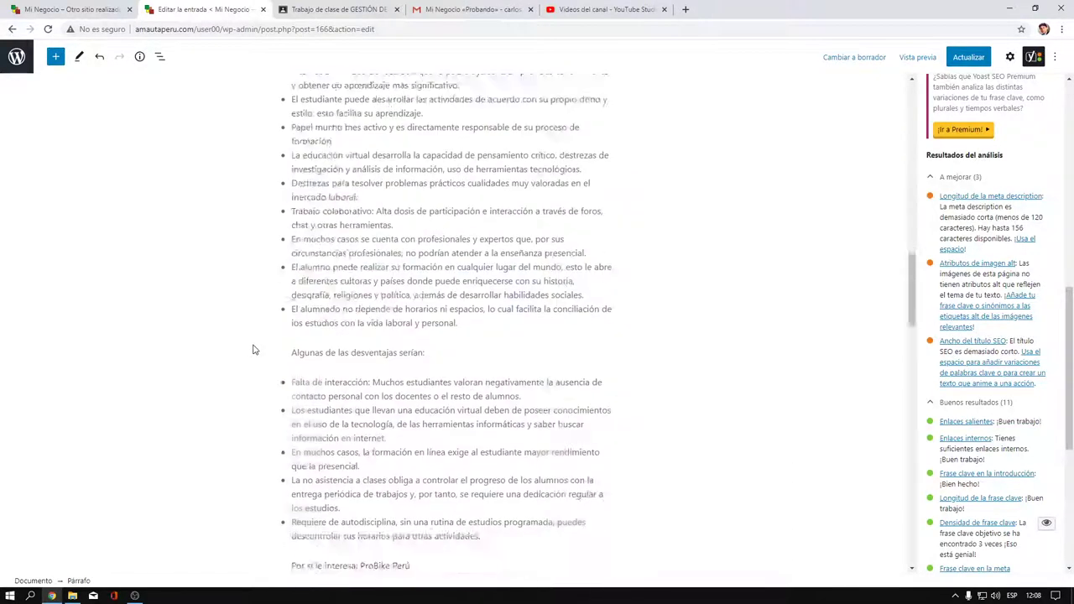
scroll(255, 349, "down", 5)
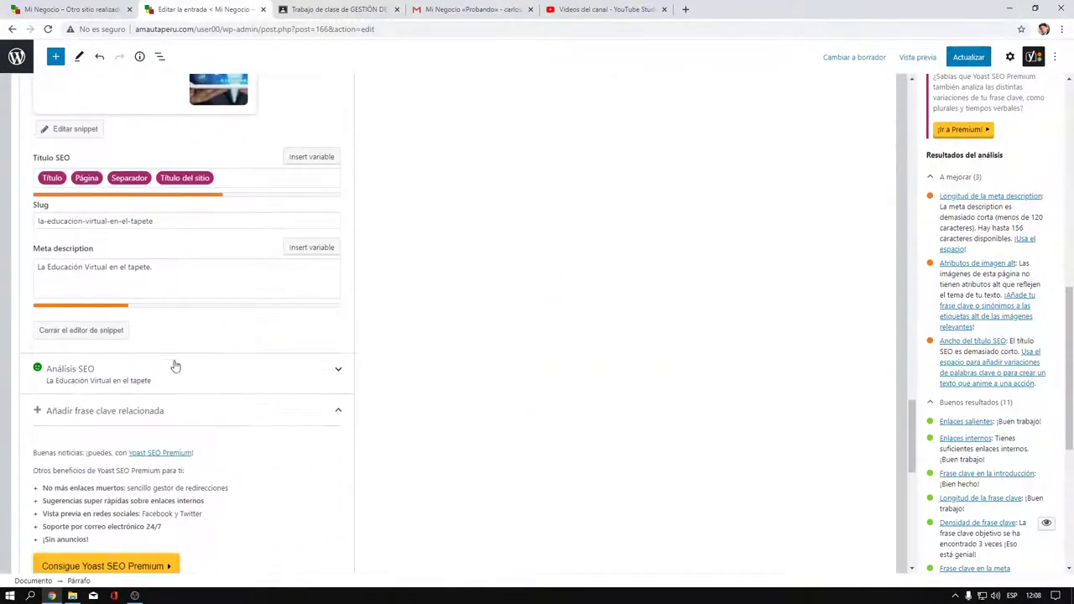
triple_click(174, 268)
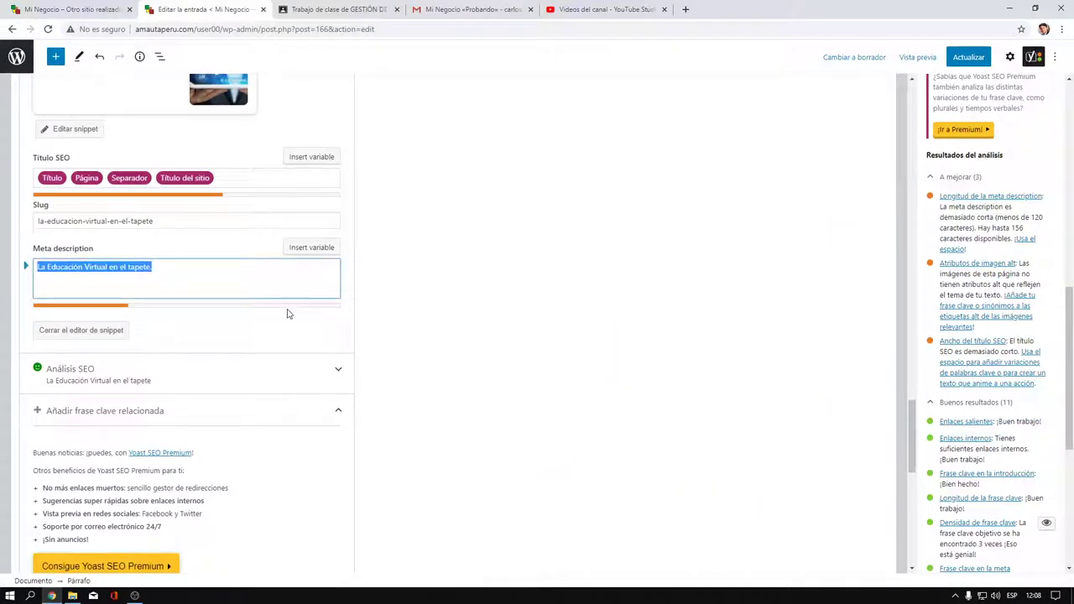
key("ctrl+v")
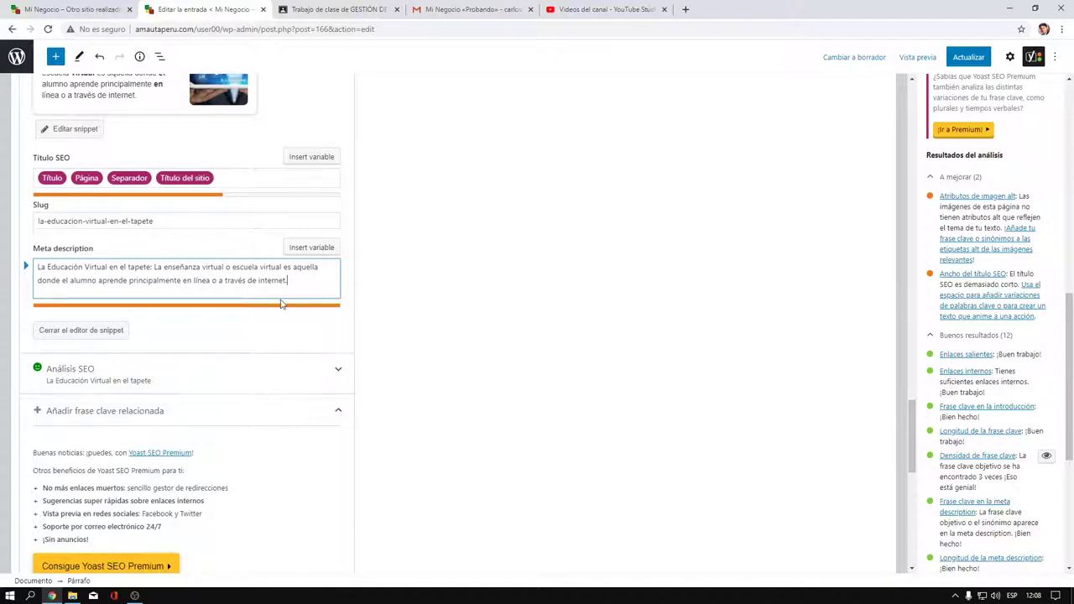
Step: Shorten the meta description so it ends with "aprende principalmente en línea.", and update the post
key("BackSpace")
key("BackSpace")
key("BackSpace")
key("BackSpace")
key("BackSpace")
key("BackSpace")
key("BackSpace")
key("BackSpace")
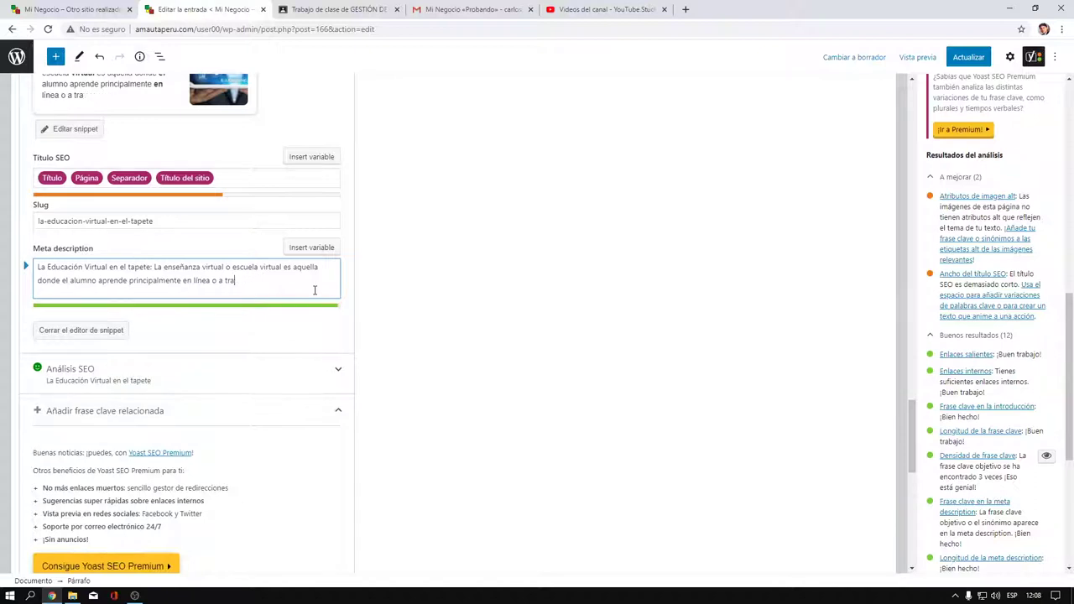
key("BackSpace")
left_click(111, 334)
left_click(965, 57)
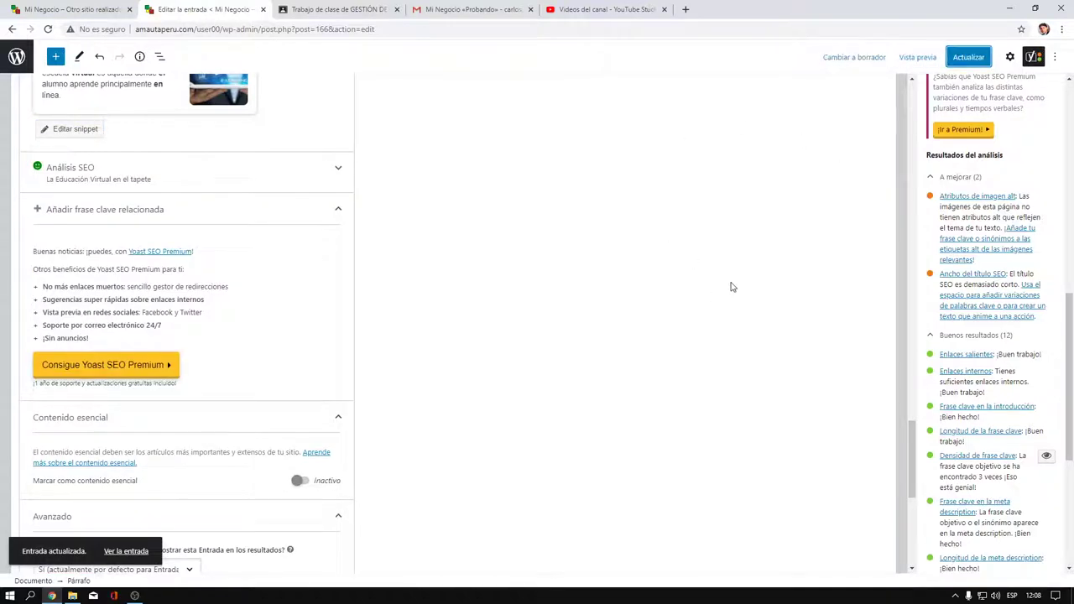
Step: Examine the suggested improvements in Yoast's readability analysis and look through the post's text for sentences to shorten
scroll(735, 288, "up", 2)
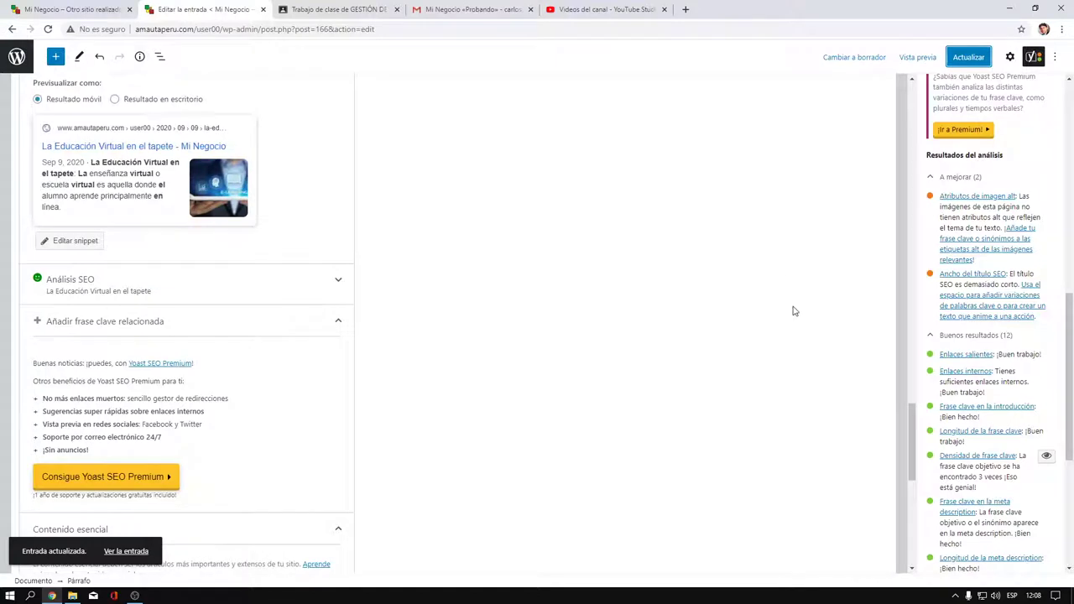
scroll(1043, 196, "up", 2)
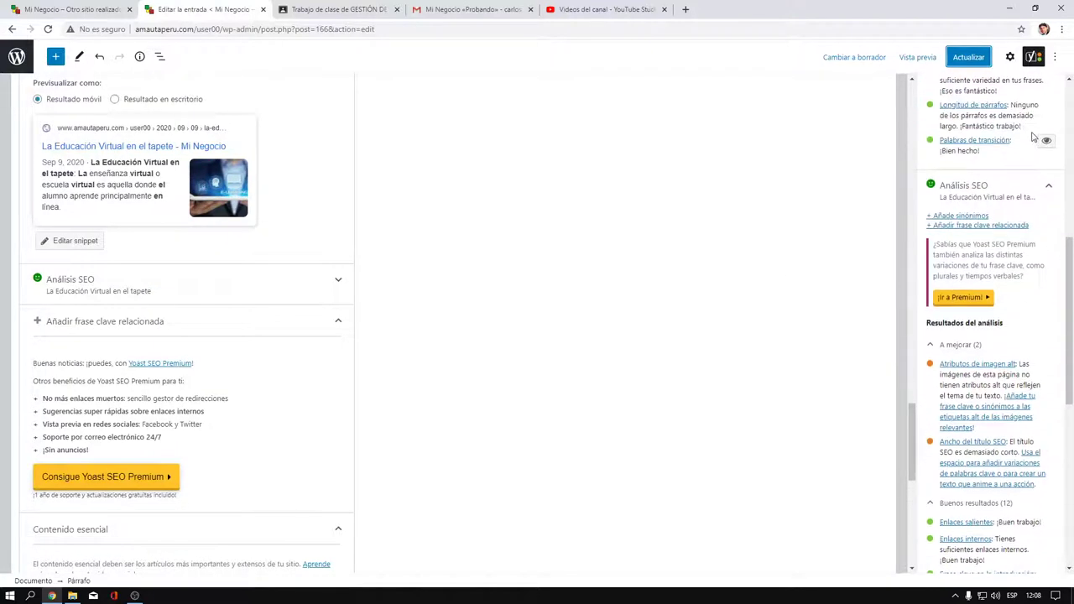
scroll(1016, 198, "up", 3)
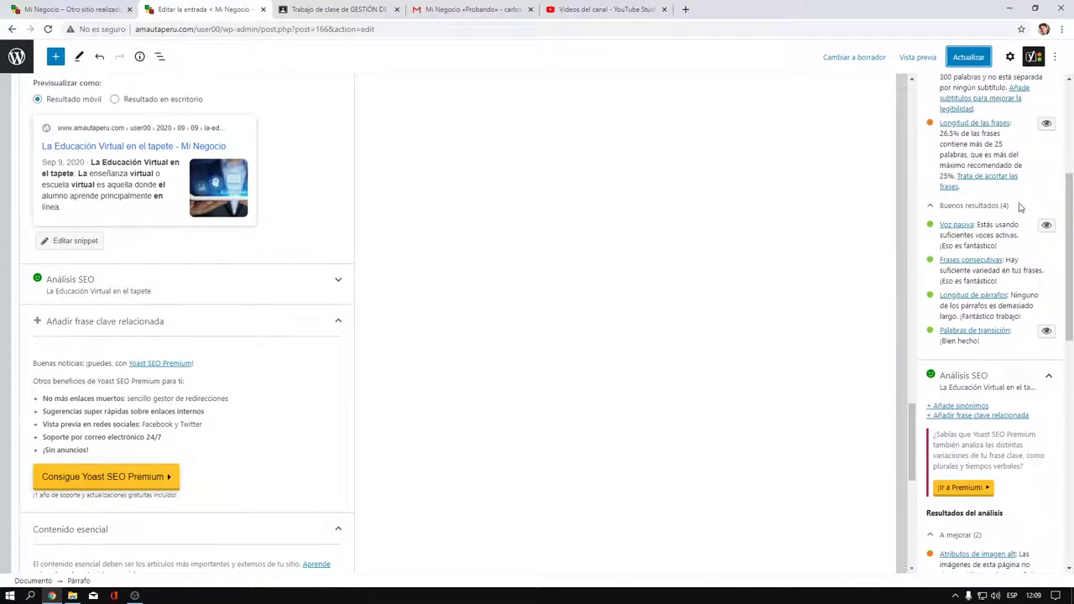
scroll(1023, 159, "up", 2)
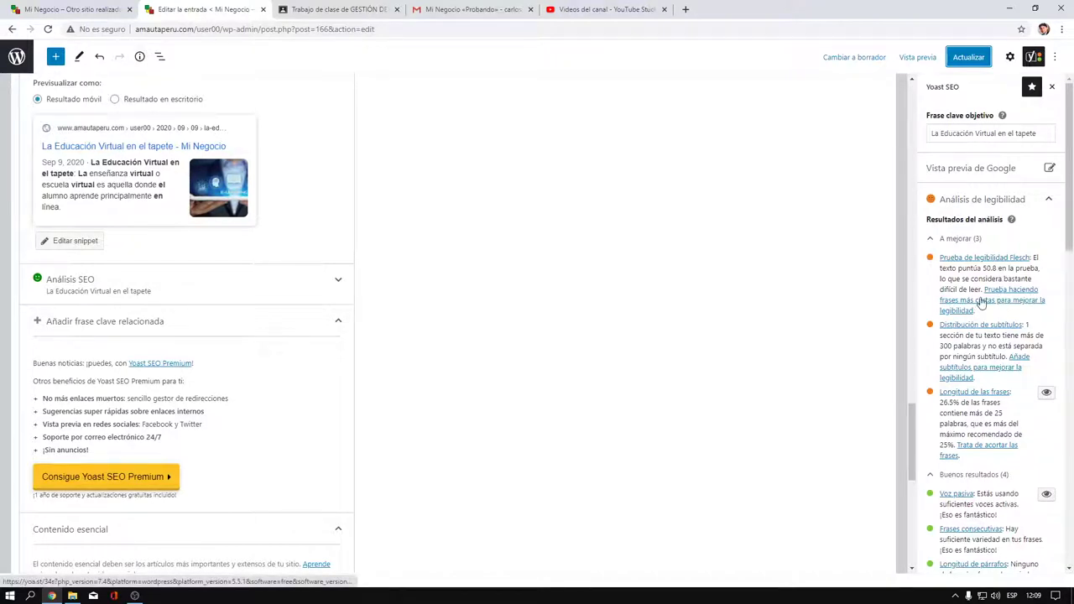
scroll(529, 264, "up", 10)
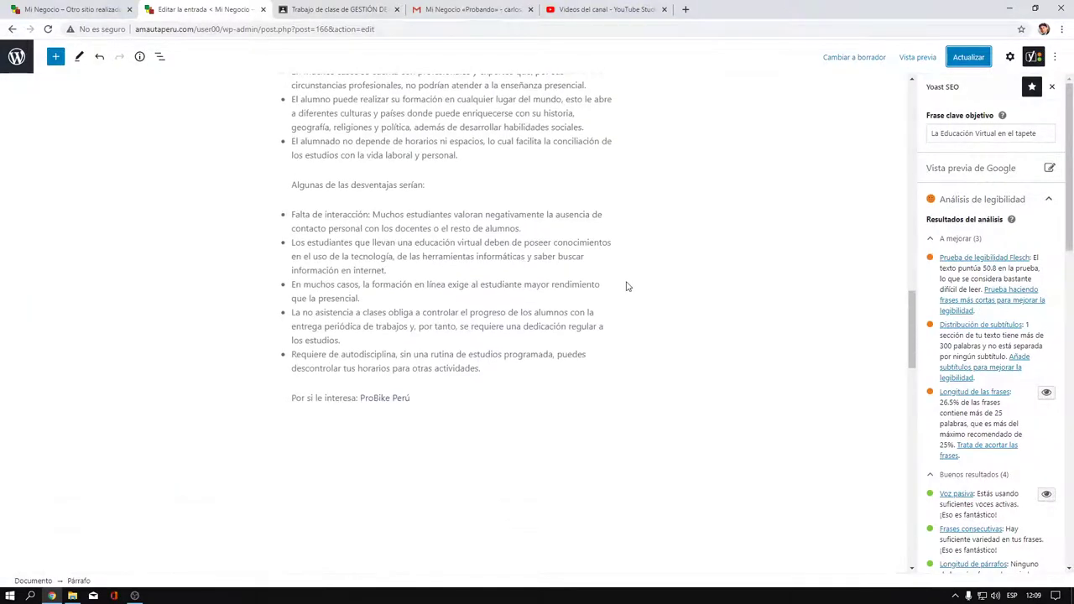
scroll(600, 285, "up", 12)
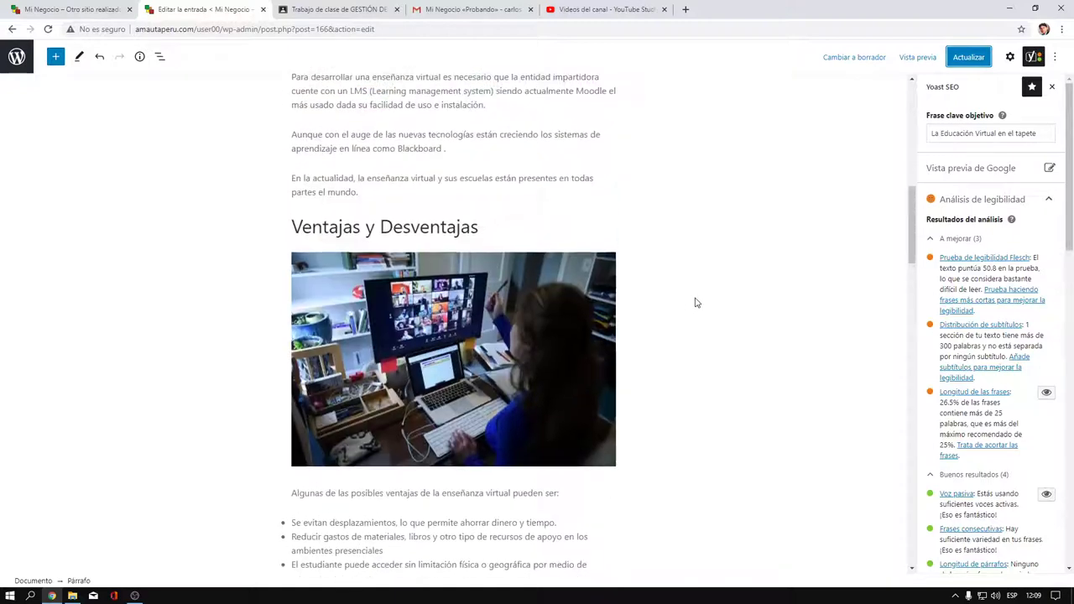
scroll(702, 300, "up", 1)
scroll(717, 298, "up", 2)
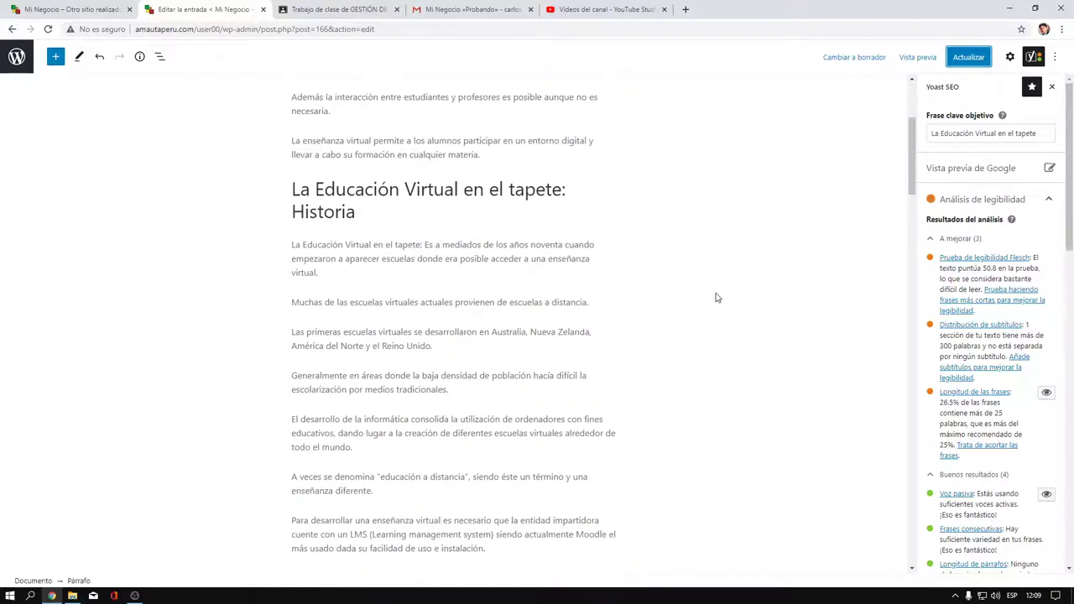
Step: End the LMS sentence after "(Learning management system)" and start a new paragraph at "Moodle", removing "siendo actualmente"
scroll(716, 296, "down", 4)
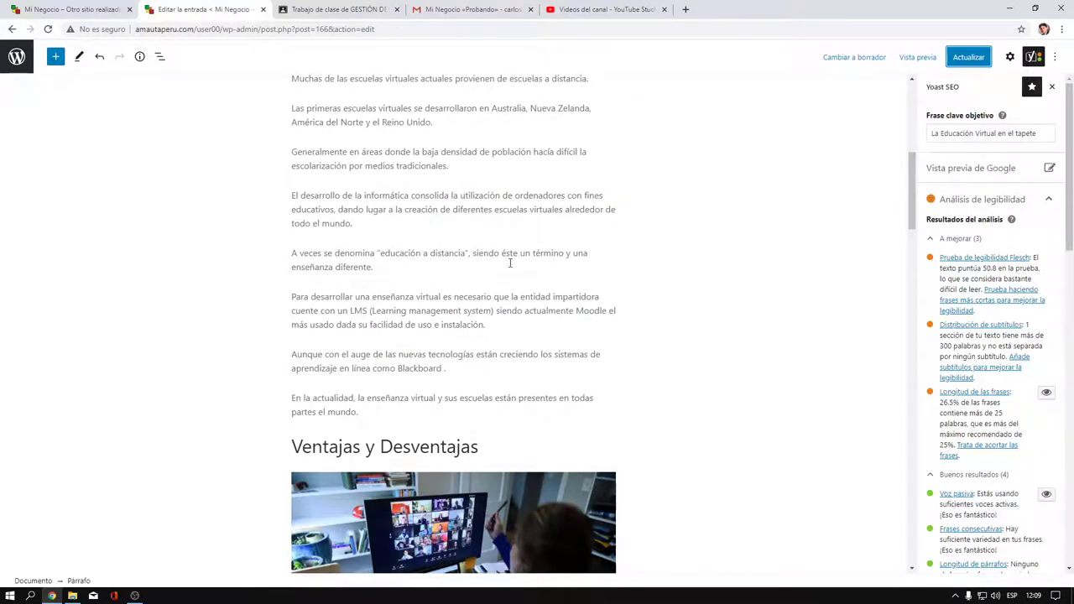
scroll(539, 244, "down", 1)
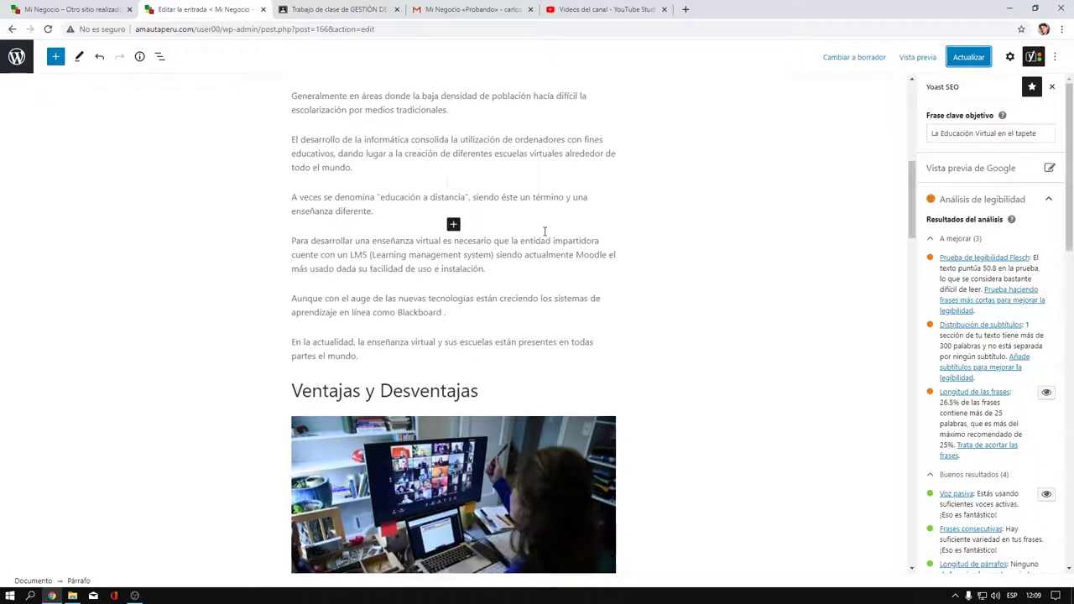
left_click(496, 255)
key("BackSpace")
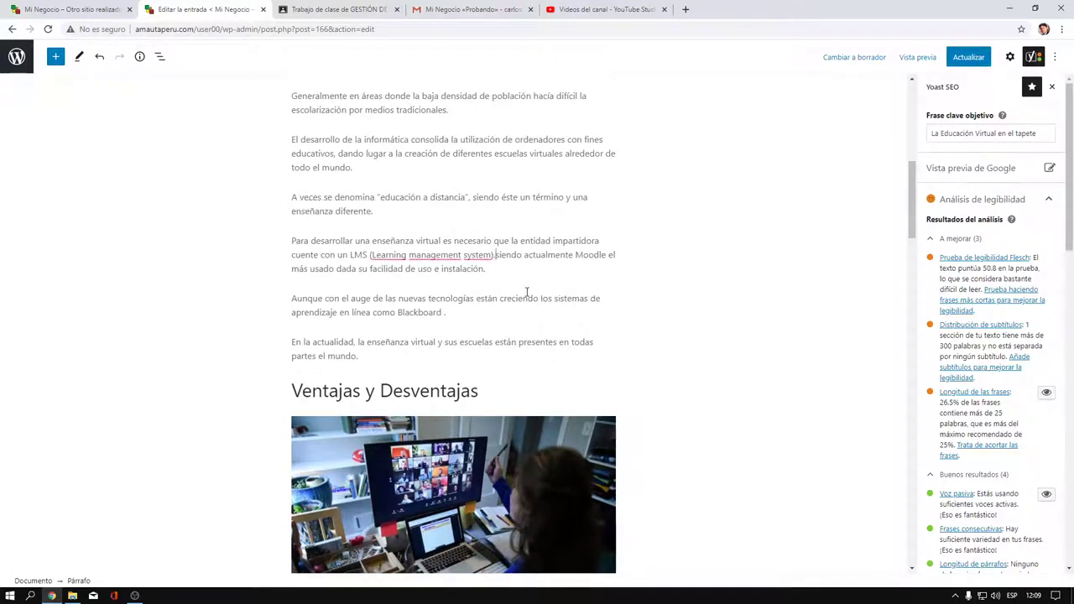
type(".")
key("Return")
key("Delete")
key("Delete")
key("Delete")
key("Delete")
key("Delete")
key("Delete")
key("Delete")
key("Delete")
key("Delete")
key("Delete")
key("Delete")
key("Delete")
key("Delete")
key("Delete")
key("Delete")
key("Delete")
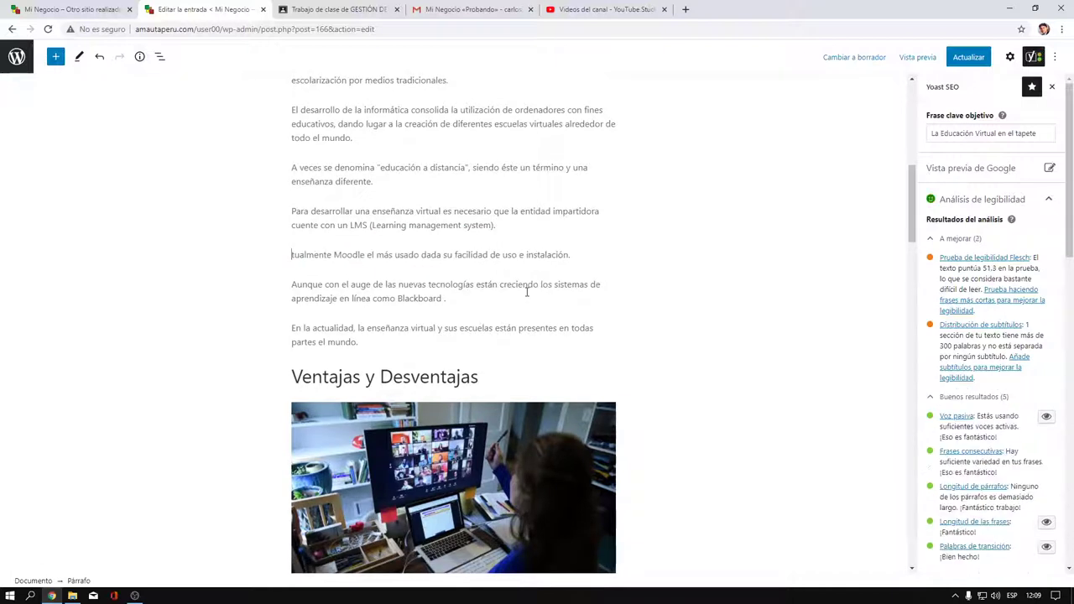
key("Delete")
key("Delete")
key("Delete")
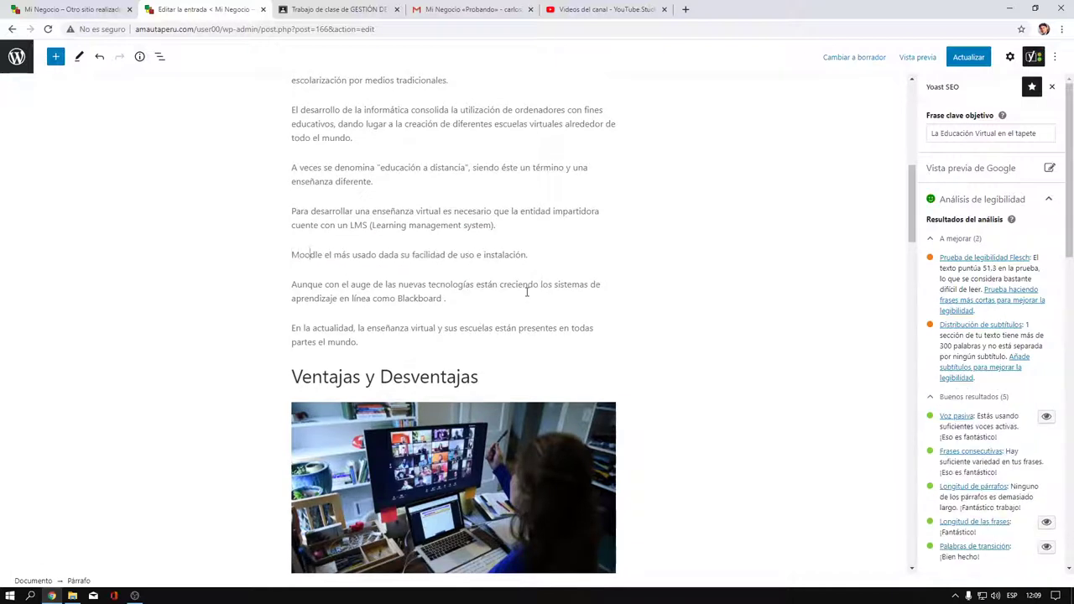
Step: Reword the start of the new Moodle paragraph to "Moodle es actualmente el LMS más usado"
key("Right")
key("Right")
key("Right")
key("Right")
type("es actualmente el LS")
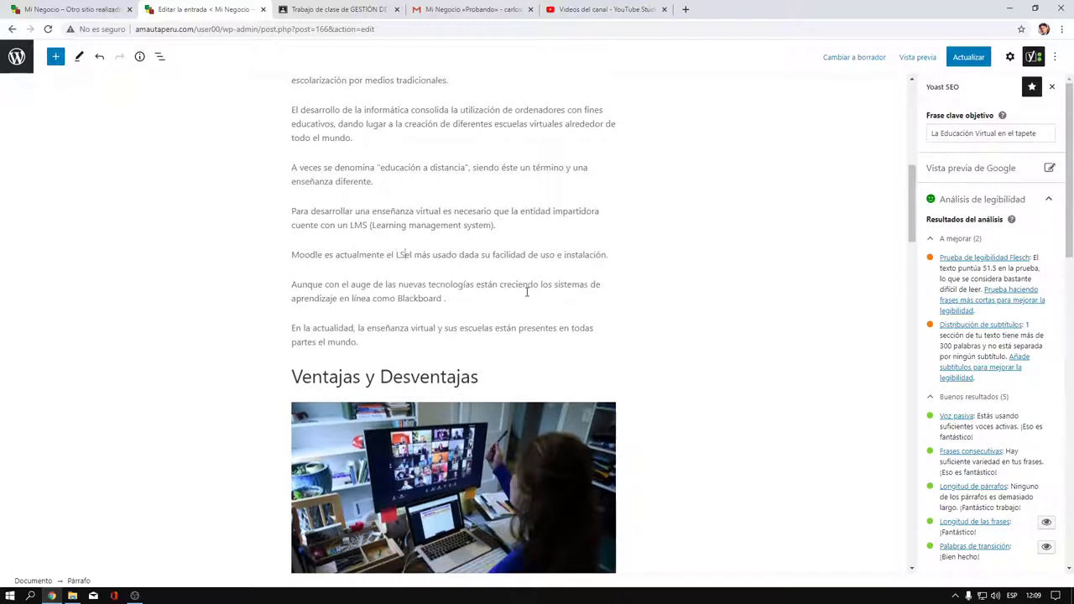
type("M")
key("Right")
key("Right")
key("Delete")
key("Delete")
key("Delete")
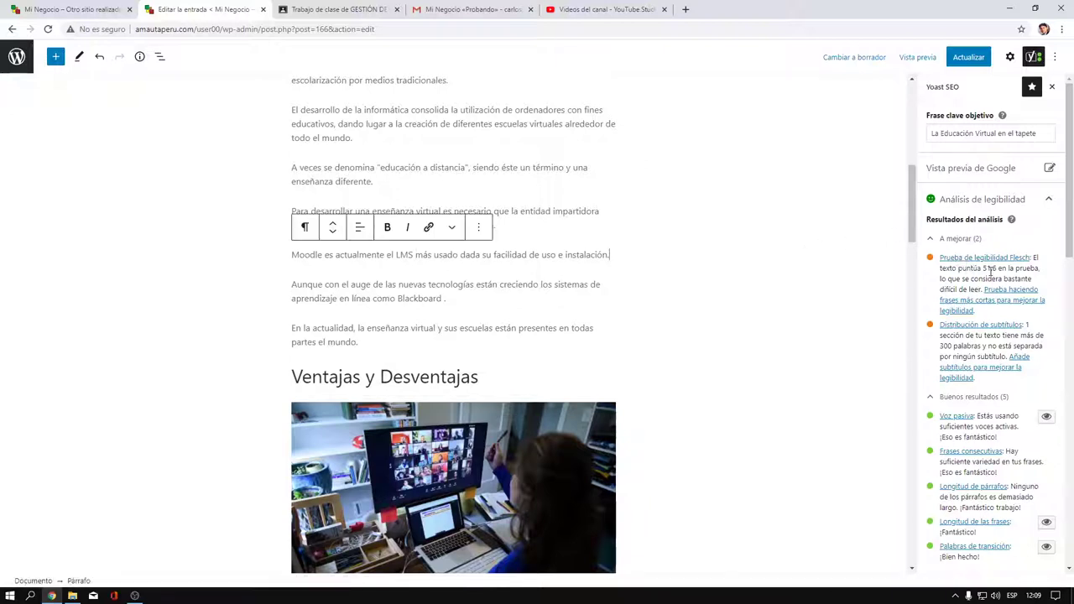
Step: End the informática sentence after "fines educativos" and begin the rest as a new paragraph reading "Esto da lugar a la creación"
scroll(530, 284, "up", 2)
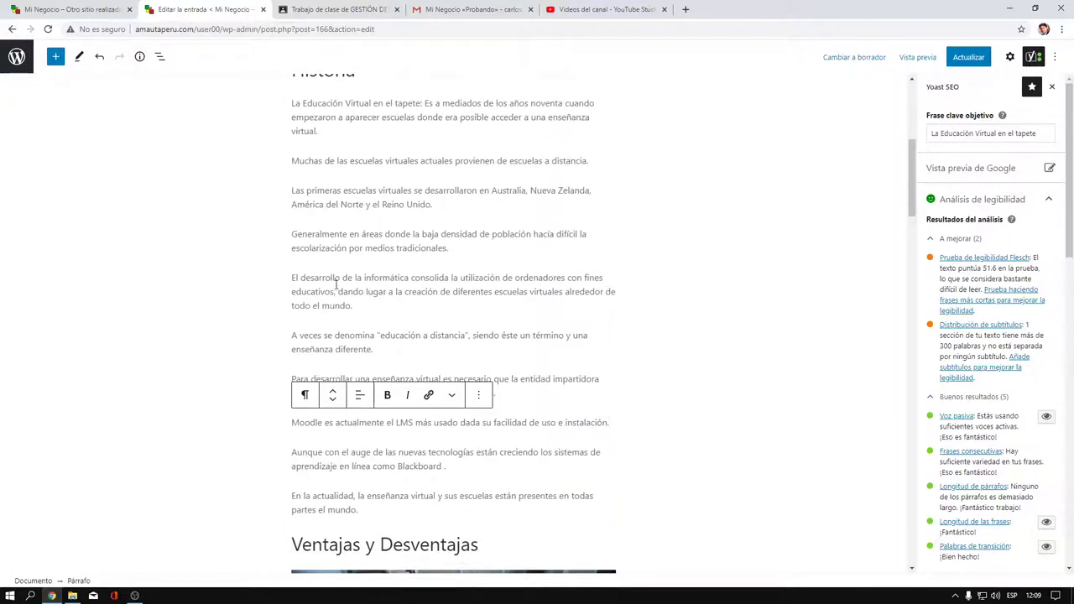
left_click(338, 289)
key("BackSpace")
key("BackSpace")
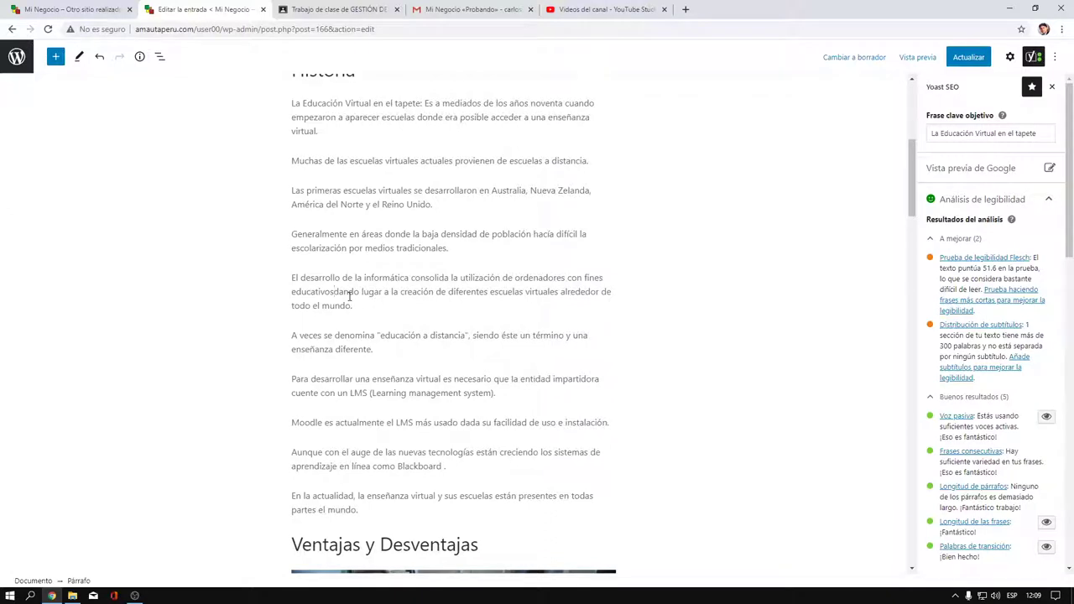
type(".")
key("Return")
type("Esto")
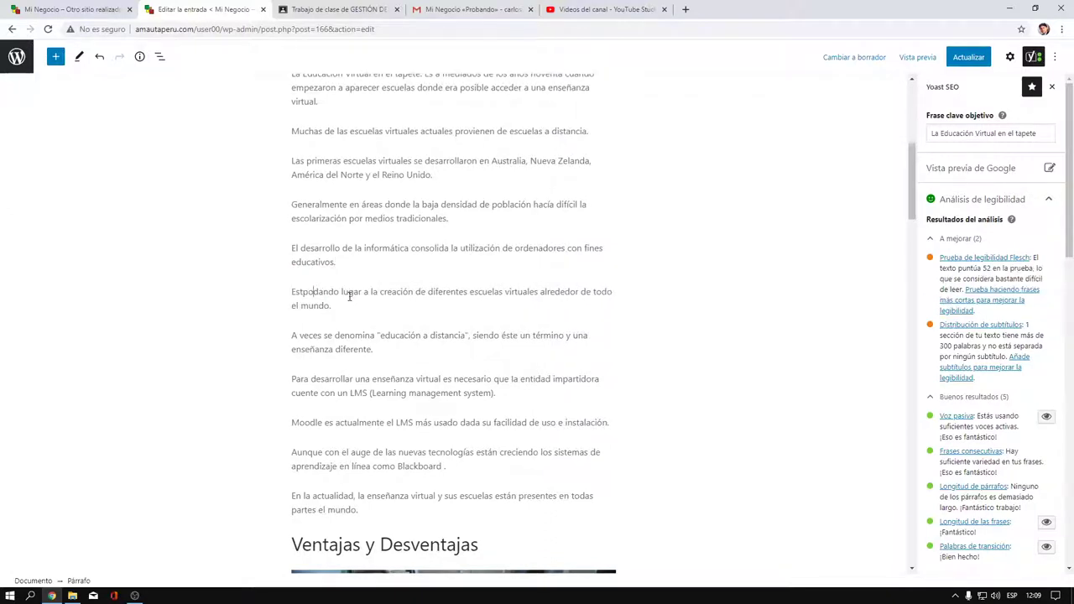
key("Delete")
key("Delete")
key("Delete")
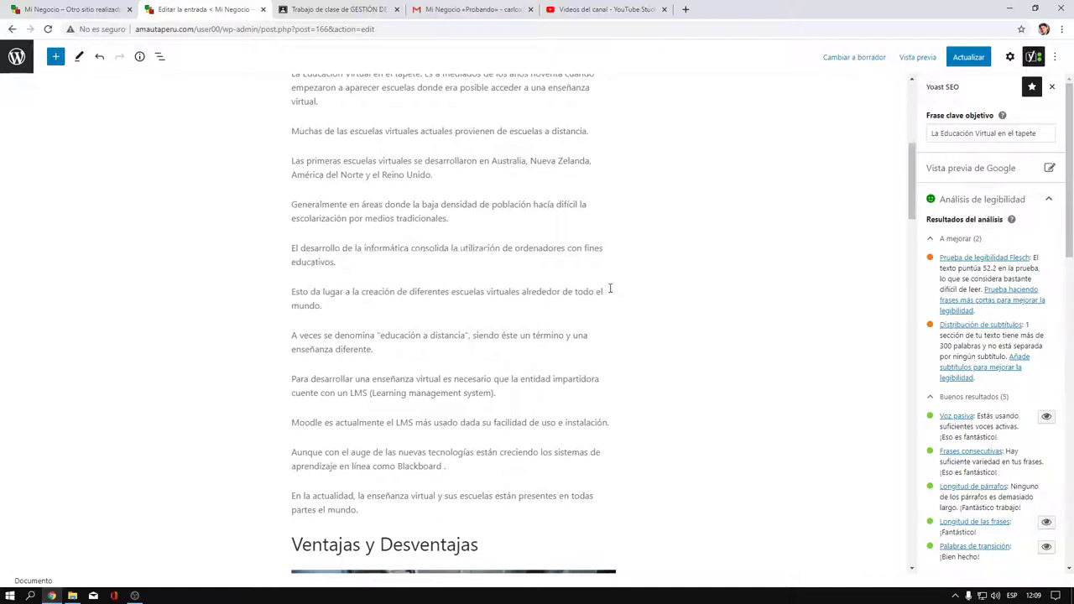
Step: Update the post with the split sentences and return to the list of all posts
left_click(356, 260)
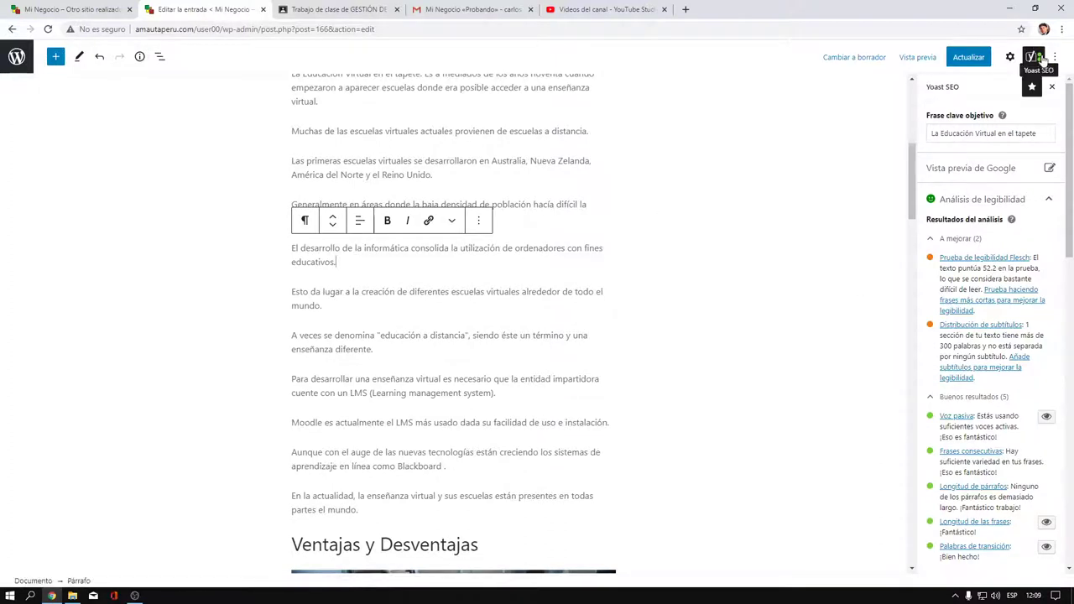
left_click(982, 57)
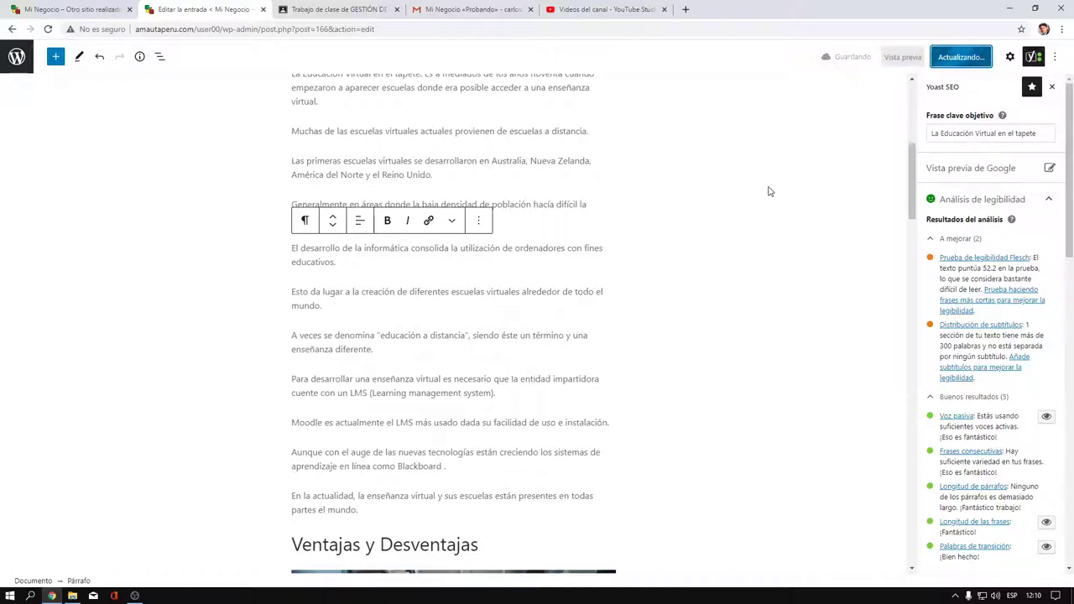
scroll(741, 263, "up", 3)
scroll(743, 251, "up", 1)
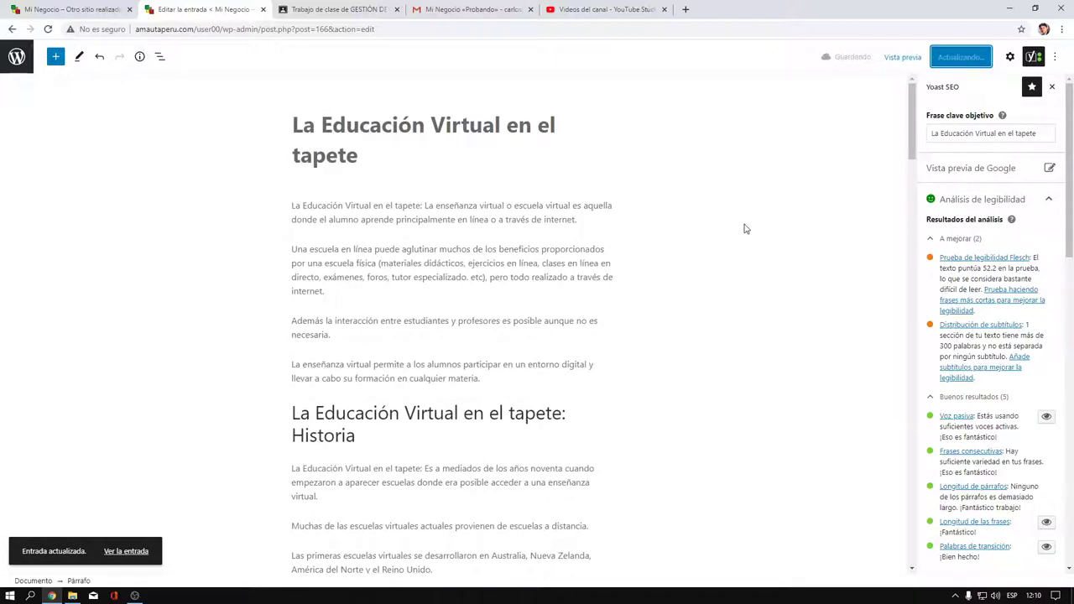
left_click(17, 57)
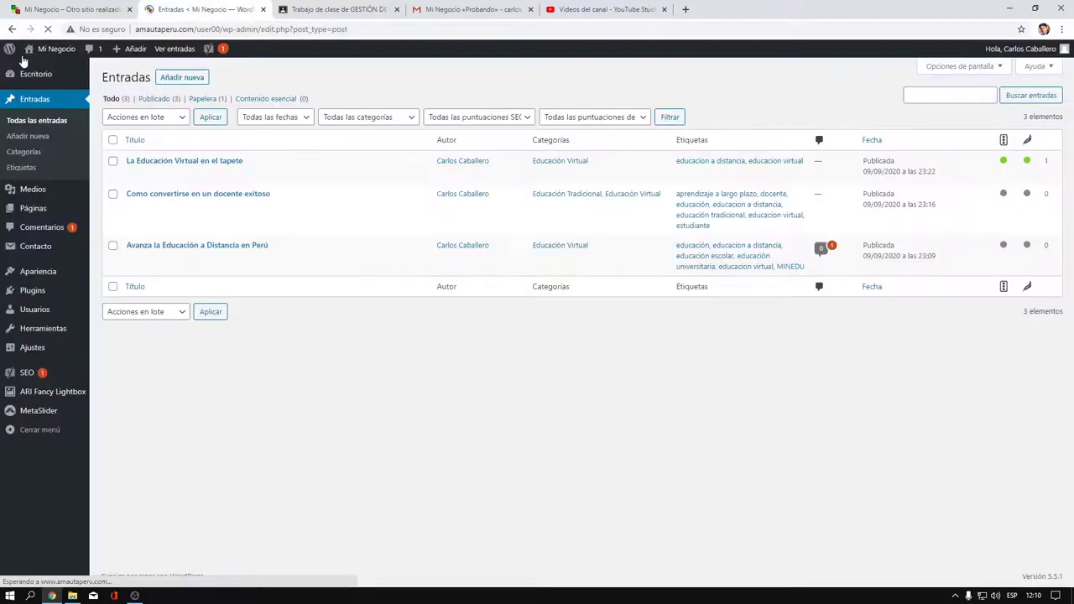